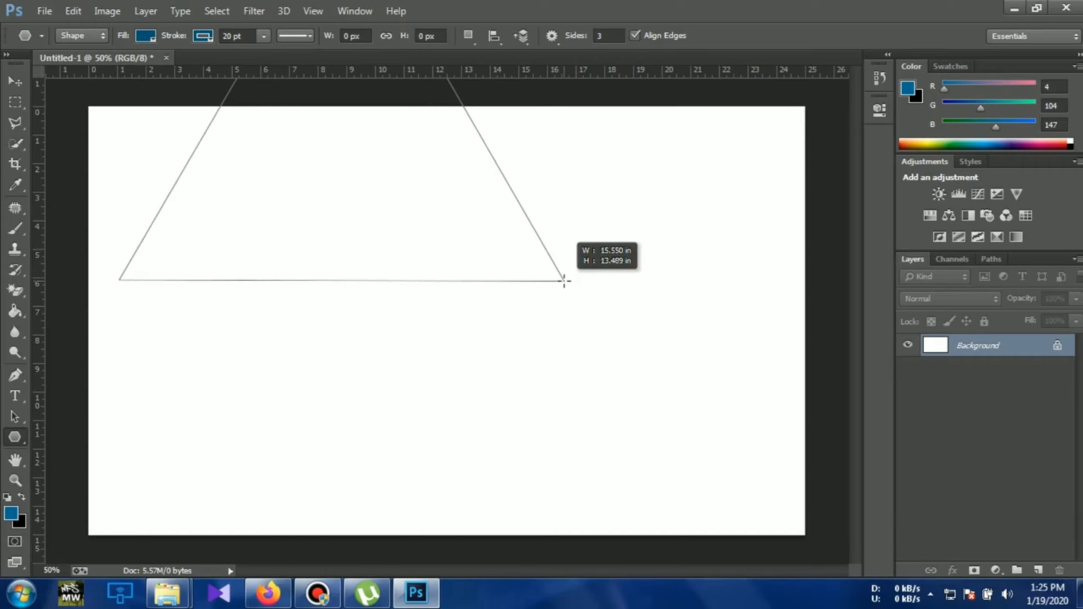
- Rotate the dark blue triangle 90° clockwise and move it flush with the canvas's left edge
key("ctrl+t")
right_click(422, 301)
left_click(464, 498)
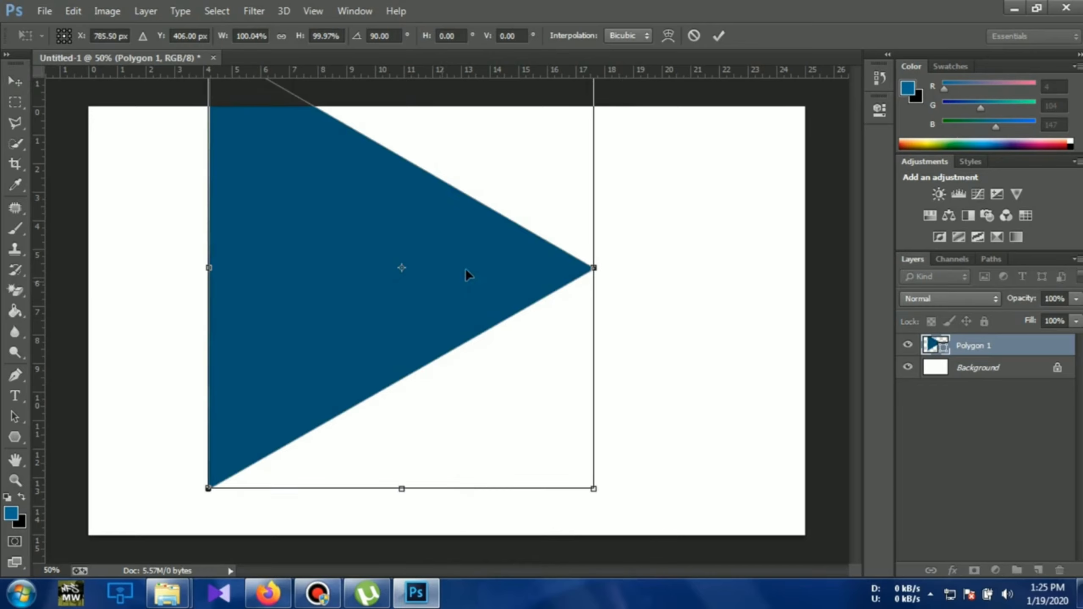
left_click_drag(456, 285, 348, 327)
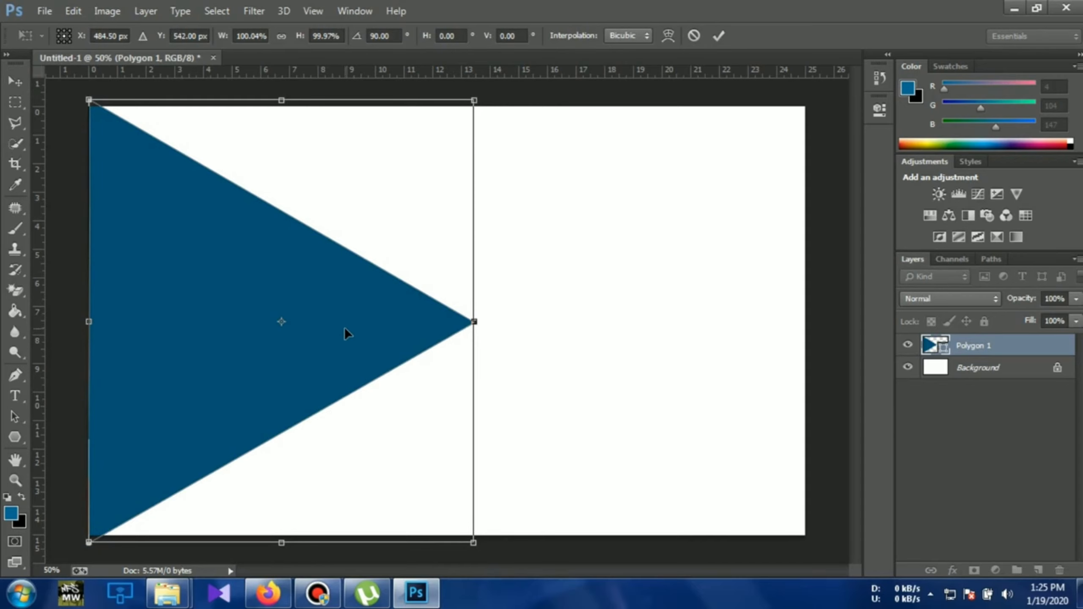
- Narrow the rotated triangle horizontally to about 81% and place a vertical guide at its tip
left_click_drag(474, 321, 403, 323)
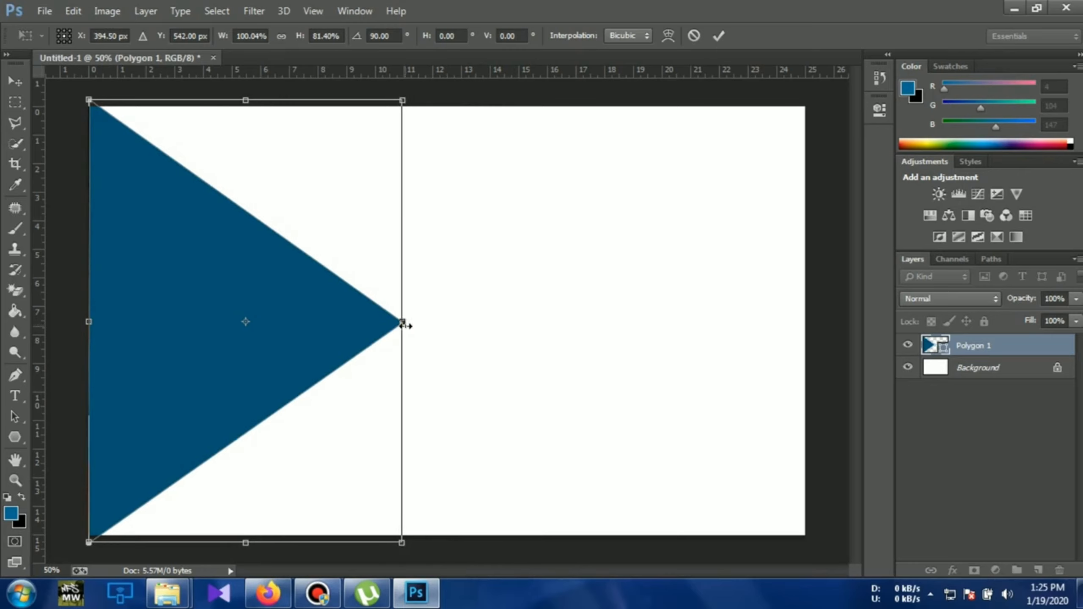
key("Return")
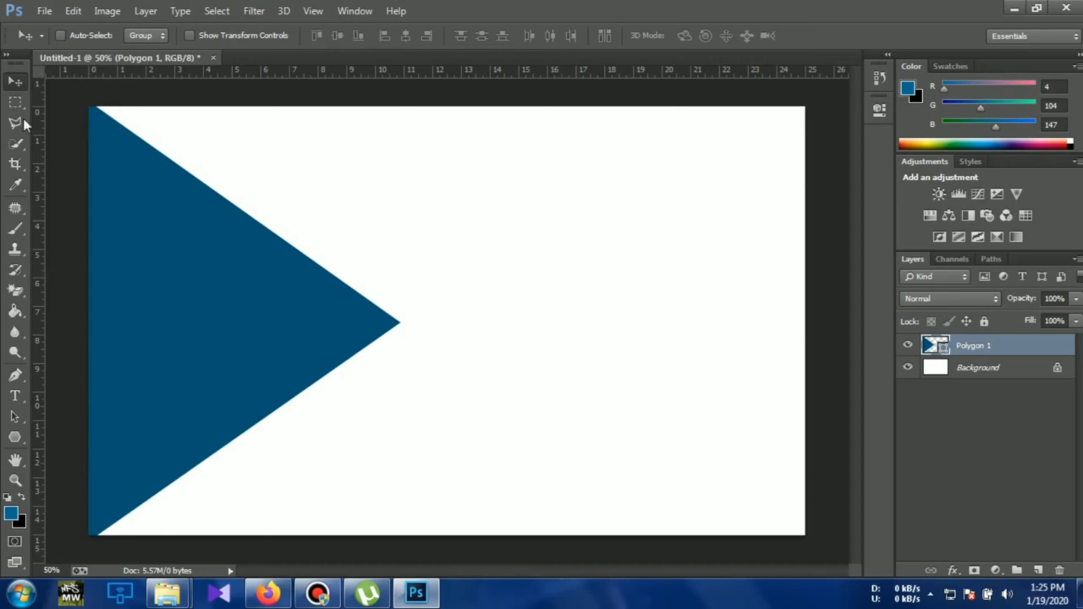
left_click_drag(40, 108, 401, 176)
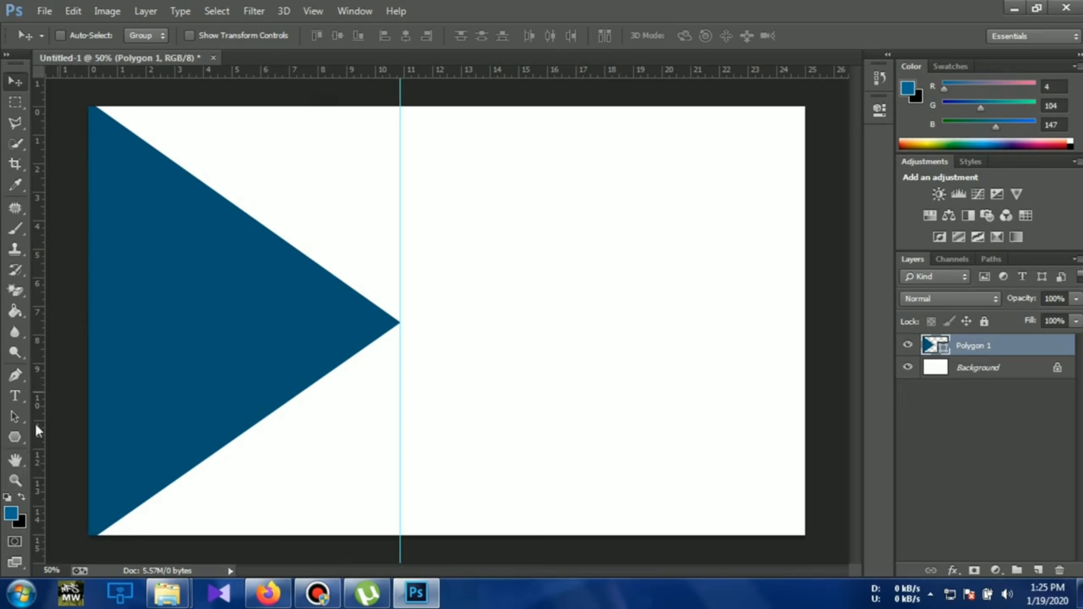
- Draw a second three-sided polygon about 926 by 1067 px pointing right, with a medium blue fill and matching stroke
left_click(14, 437)
left_click_drag(189, 266, 432, 263)
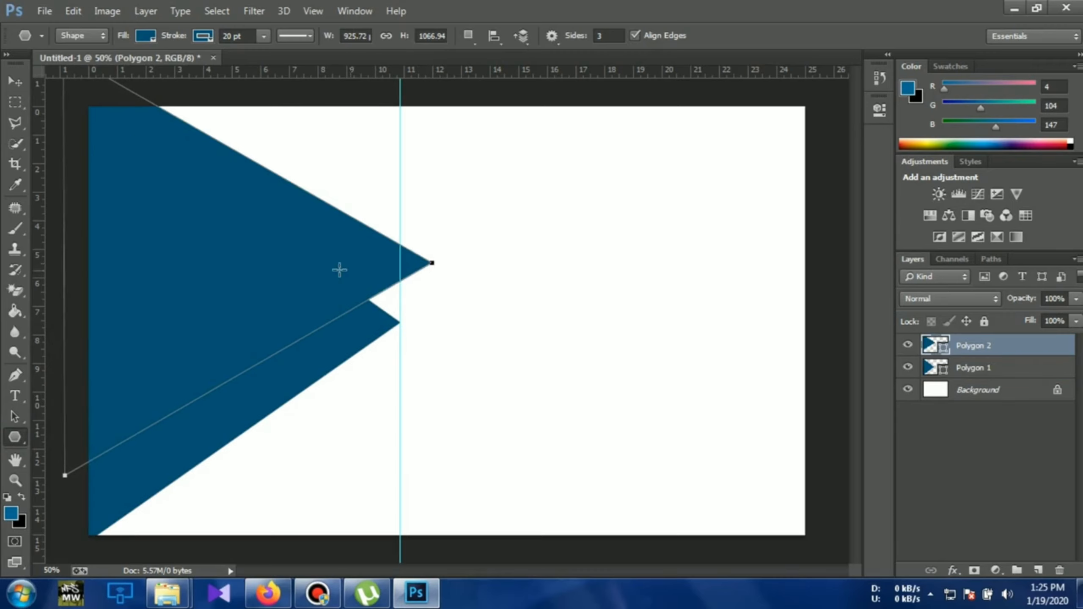
left_click(151, 39)
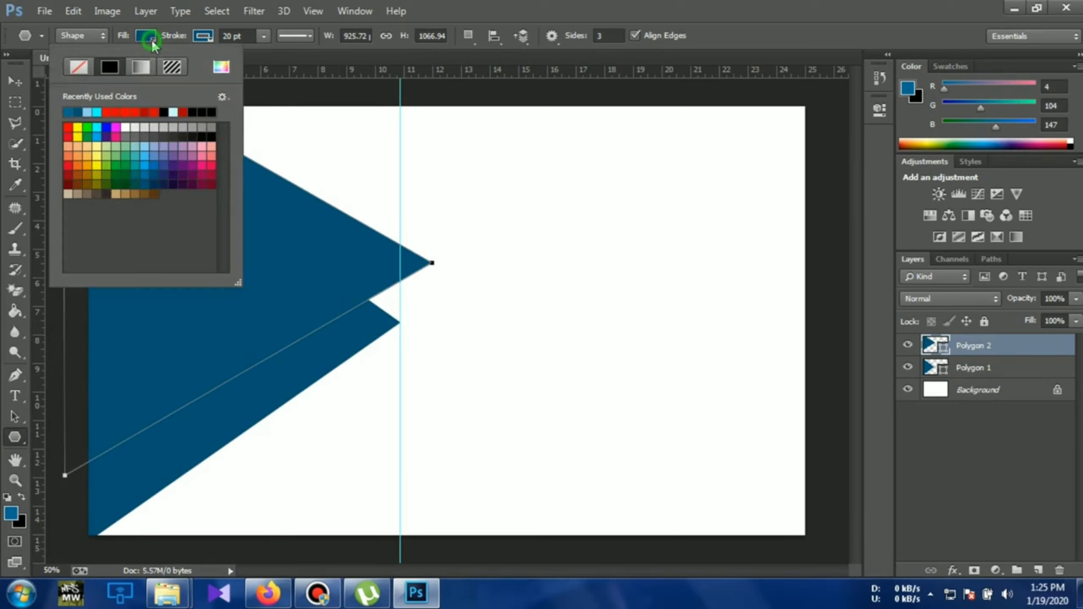
left_click(145, 174)
left_click(204, 36)
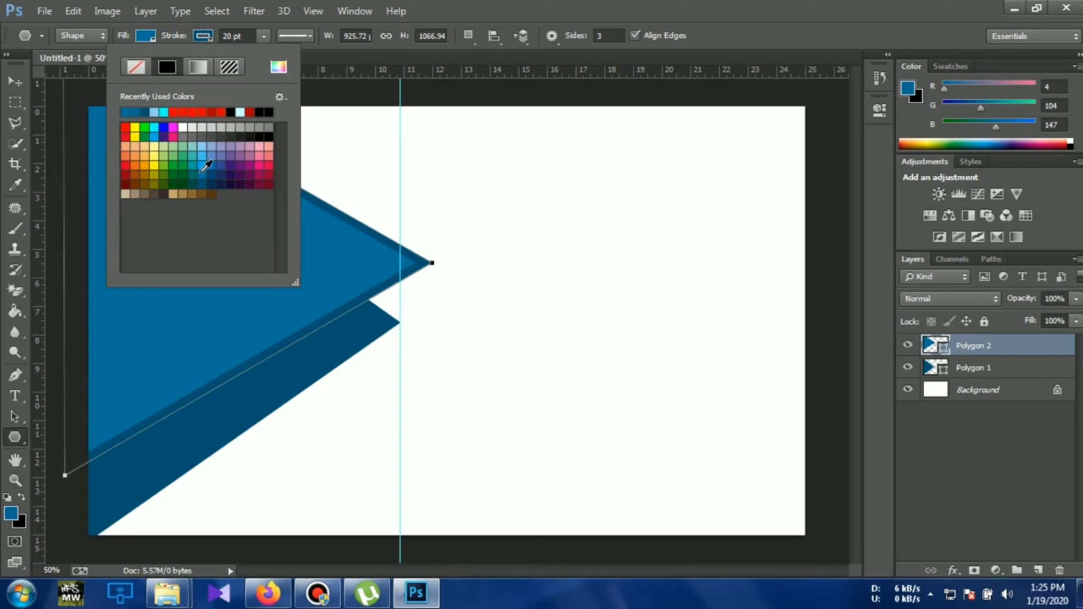
left_click(206, 165)
left_click(203, 36)
- Move the medium blue triangle so its tip meets the guide at the first triangle's tip
left_click(14, 80)
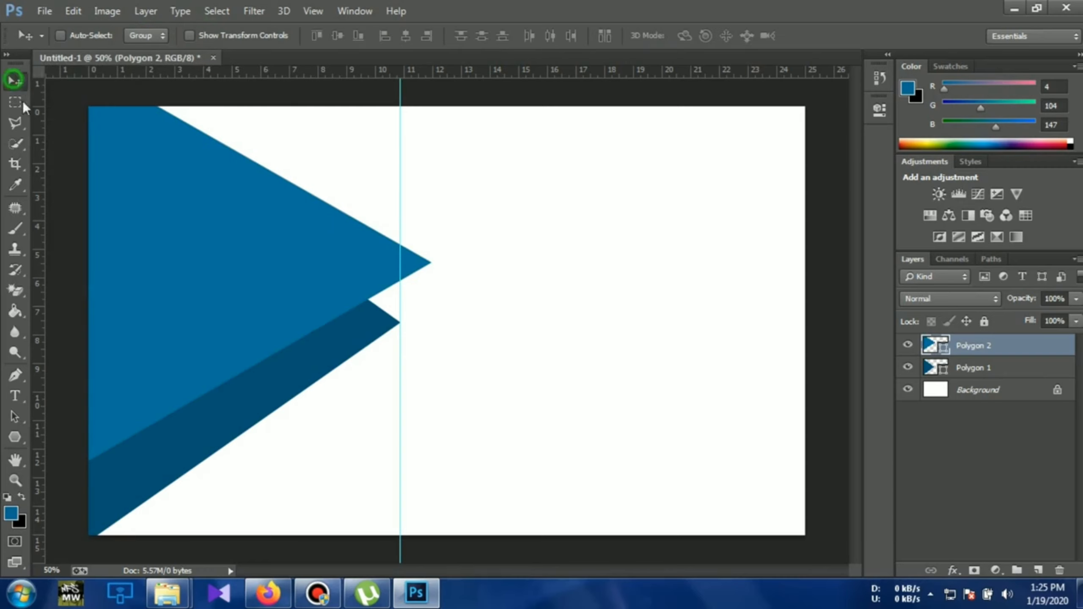
left_click_drag(145, 209, 112, 259)
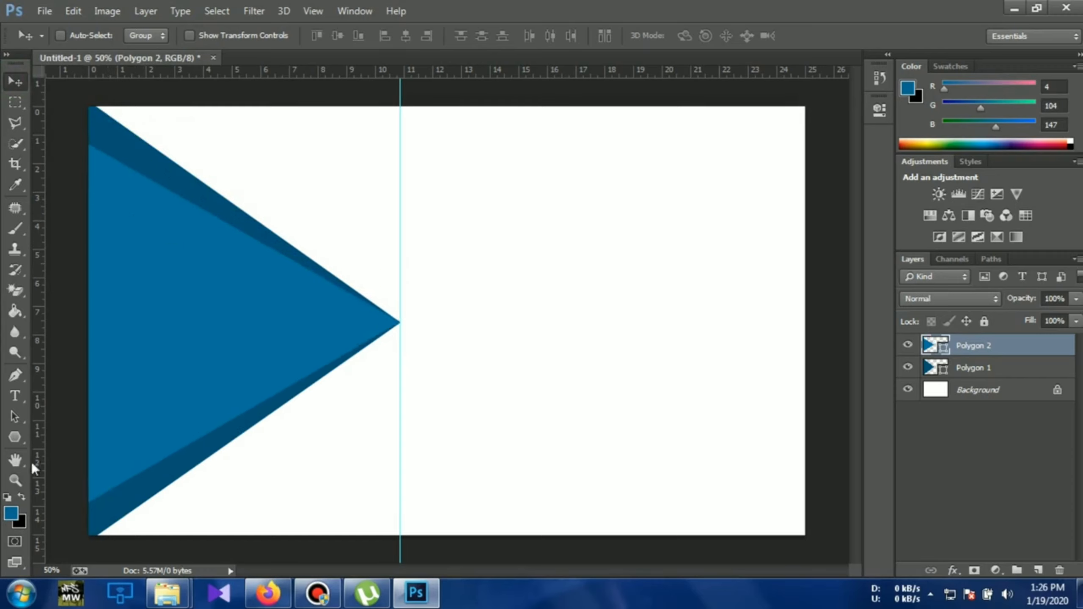
- Draw a third triangle about 969 by 1095 px pointing right, with a bright blue fill and matching stroke
left_click(13, 440)
left_click_drag(317, 210, 561, 178)
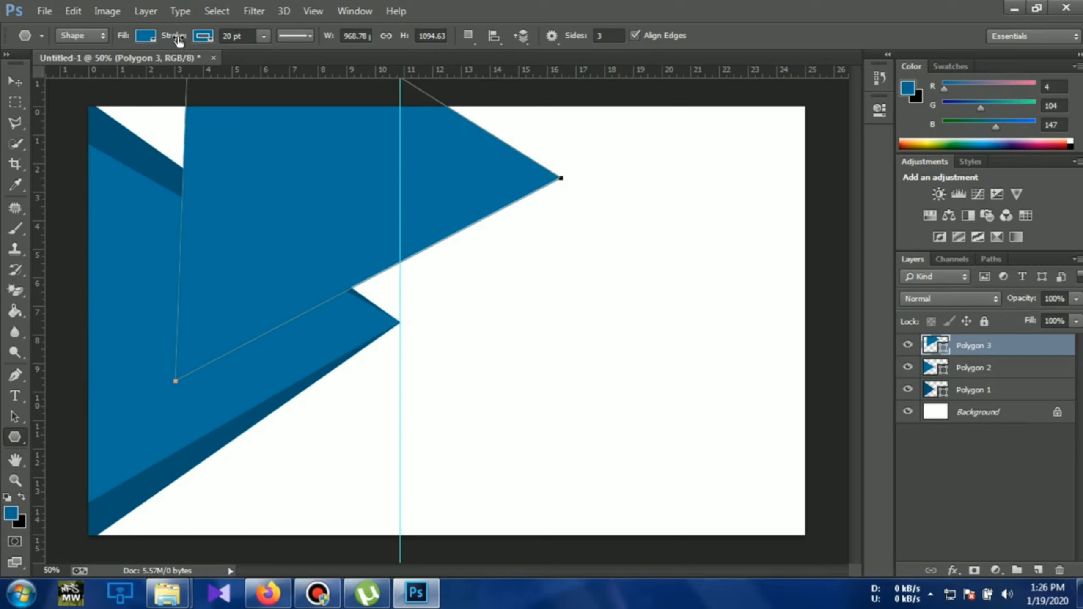
left_click(150, 37)
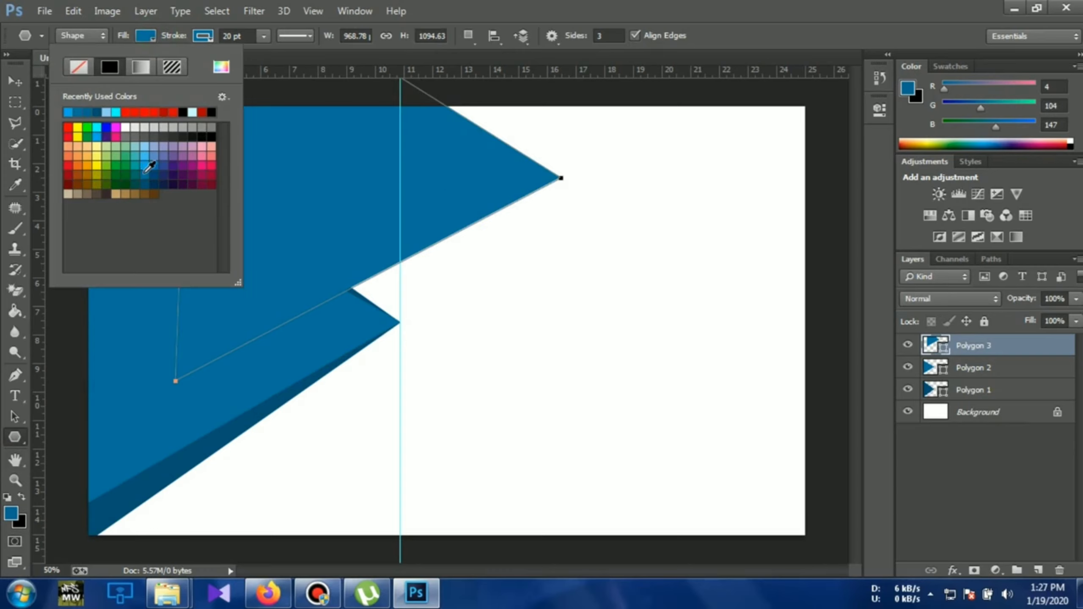
left_click(145, 157)
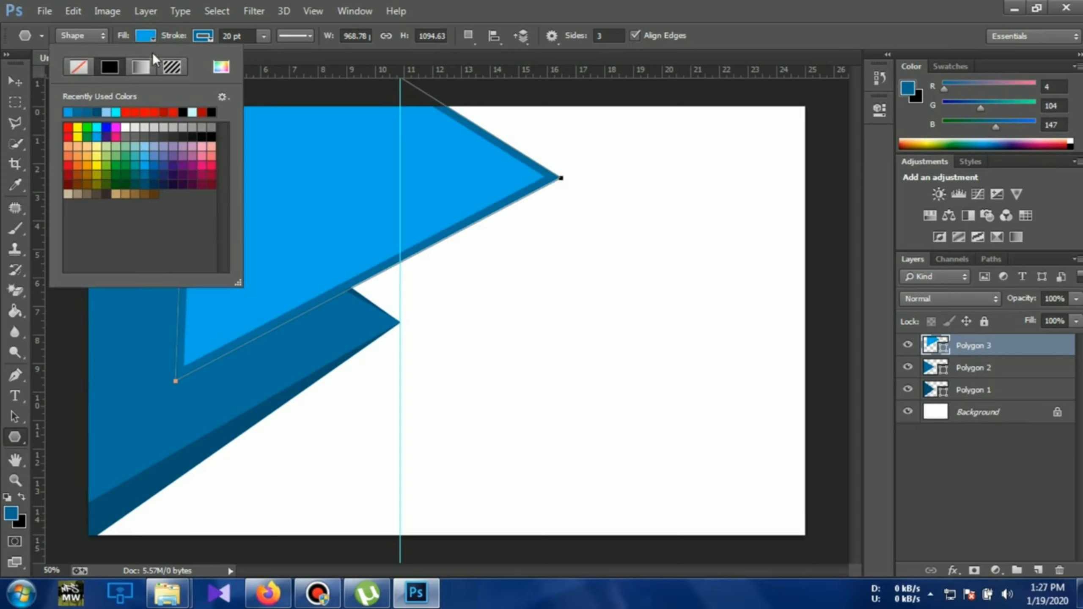
left_click(203, 35)
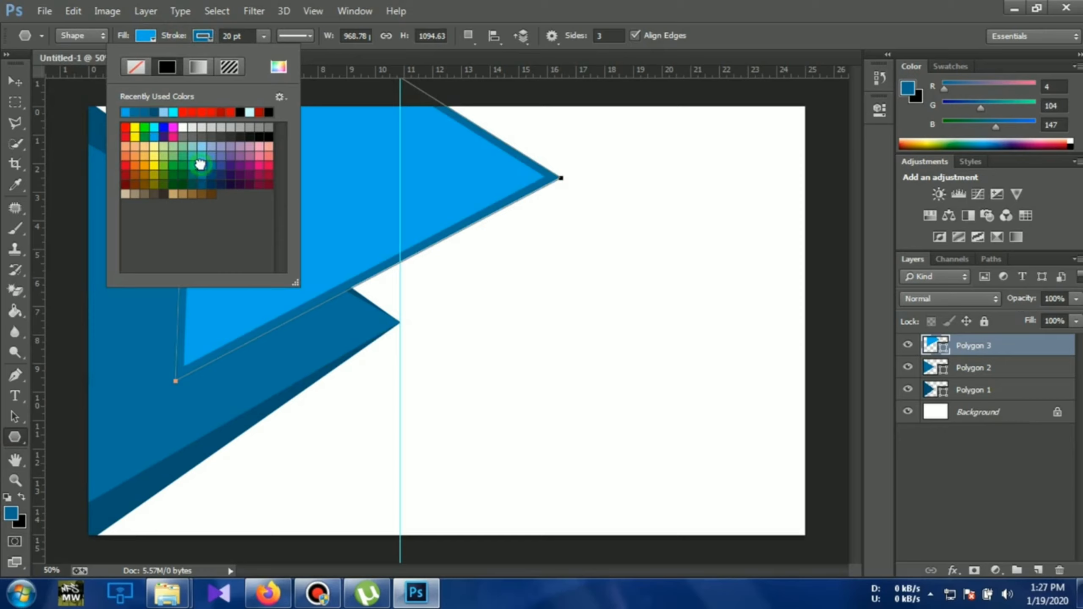
left_click(200, 165)
- Move the bright blue triangle's tip to the guide and reduce the triangle's height to about 81%
left_click(20, 85)
left_click_drag(256, 154, 114, 309)
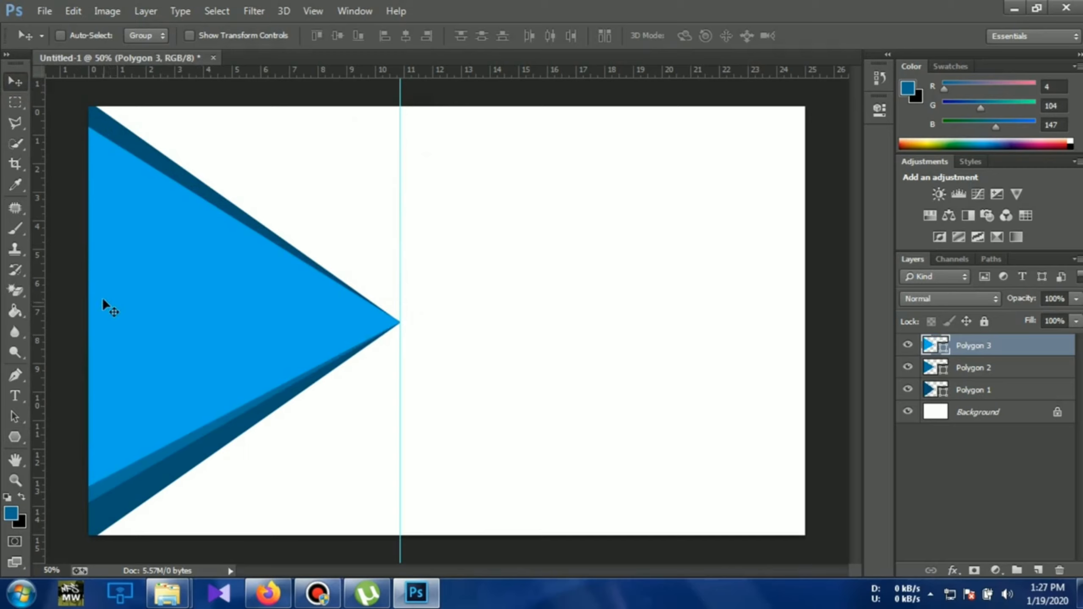
key("ctrl+t")
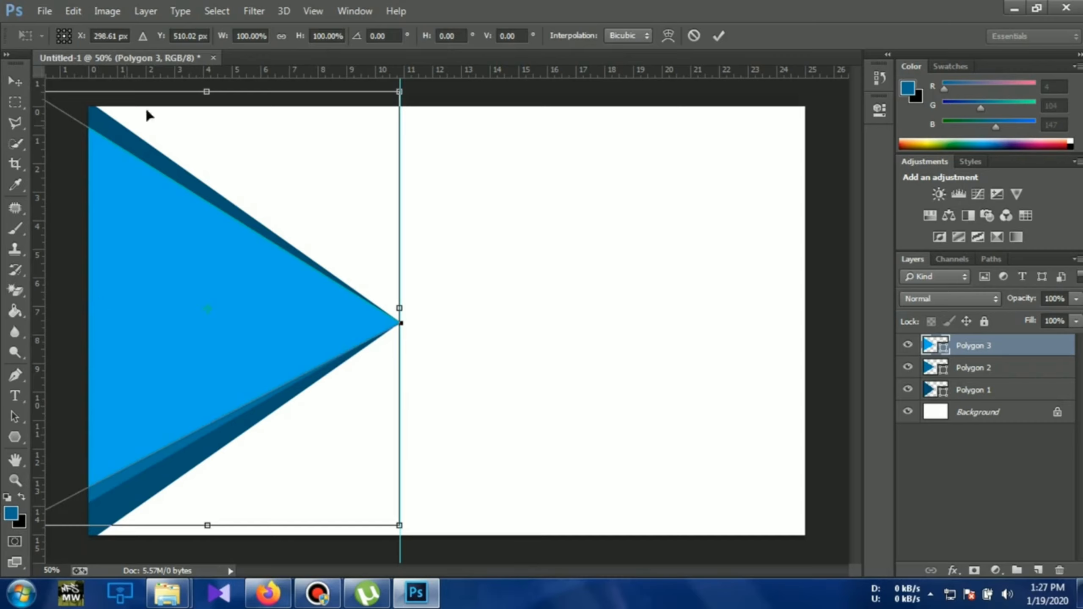
left_click_drag(206, 90, 204, 134)
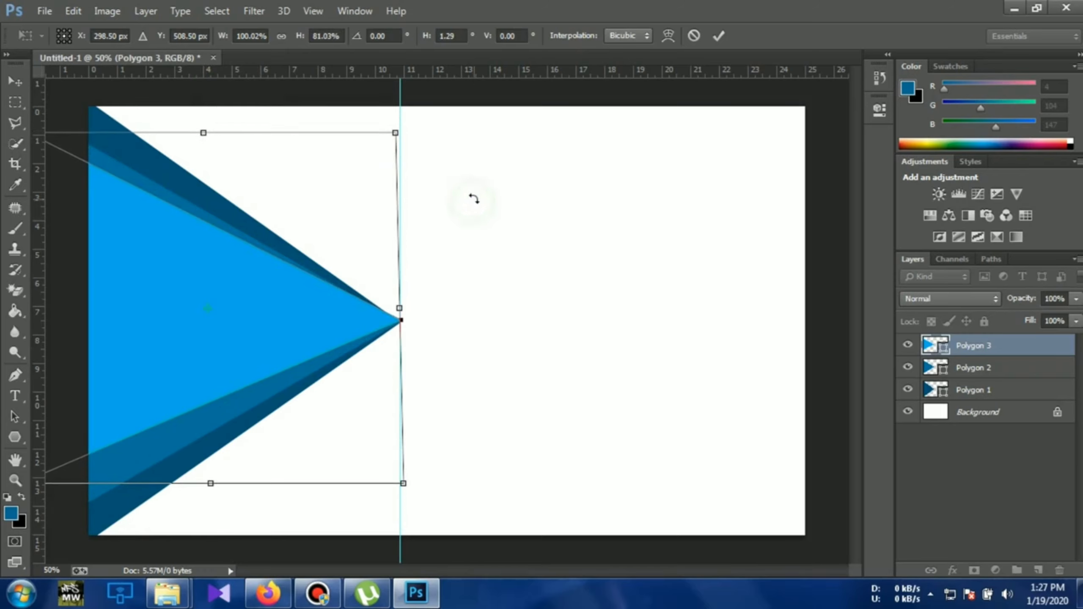
- Rotate the bright blue triangle about 3.5° counterclockwise and reposition it so its tip meets the other tips at the guide
mouse_move(472, 201)
left_mouse_down()
mouse_move(471, 182)
mouse_move(457, 197)
left_mouse_up()
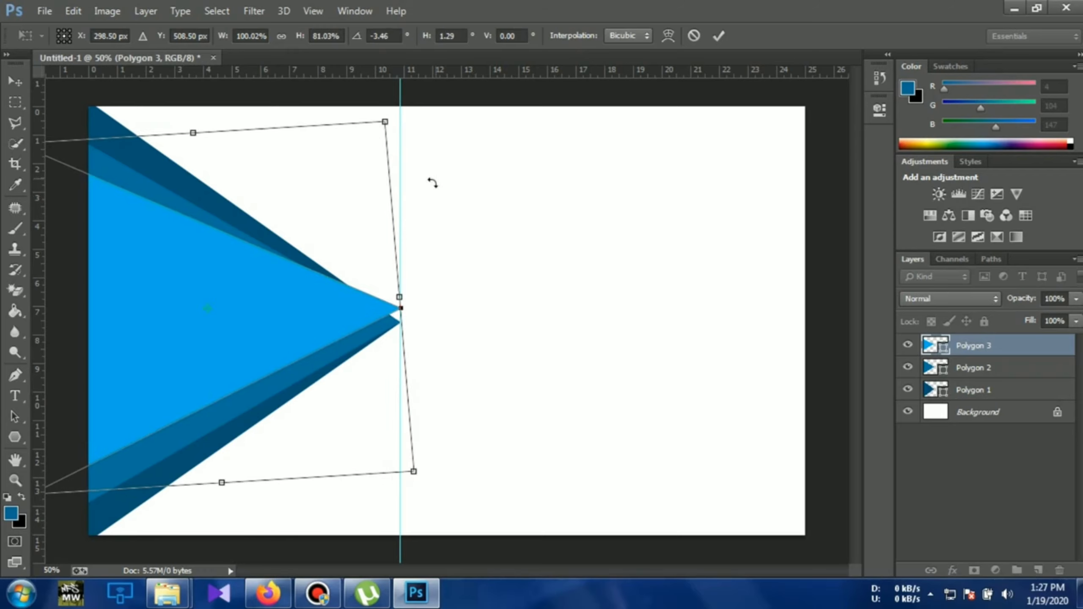
mouse_move(316, 250)
left_mouse_down()
mouse_move(305, 264)
mouse_move(314, 268)
left_mouse_up()
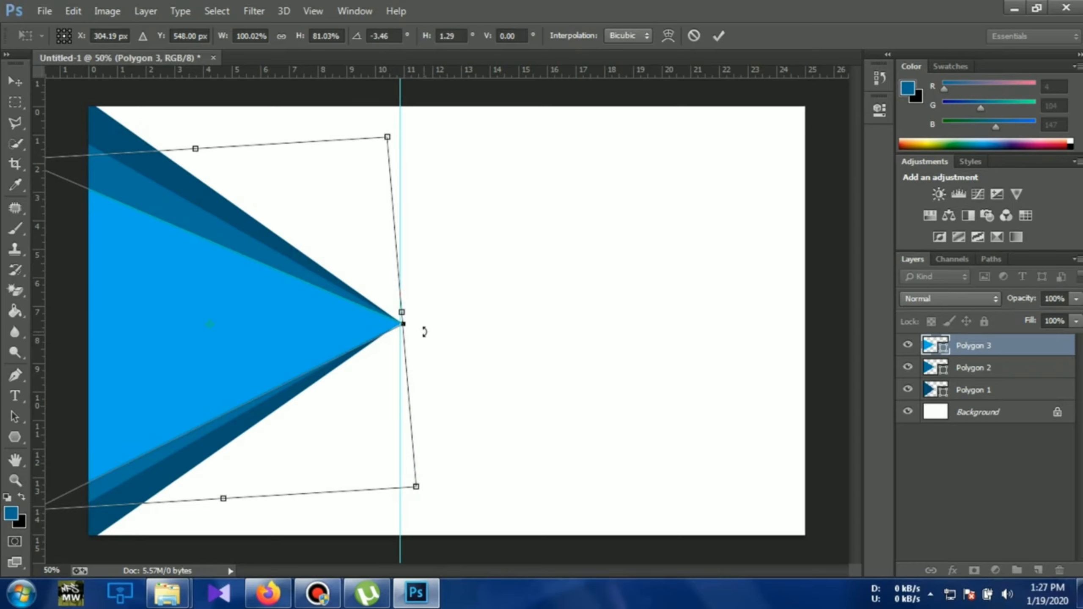
key("Left")
key("Left")
key("Left")
key("Left")
key("Left")
key("Left")
key("Up")
key("Up")
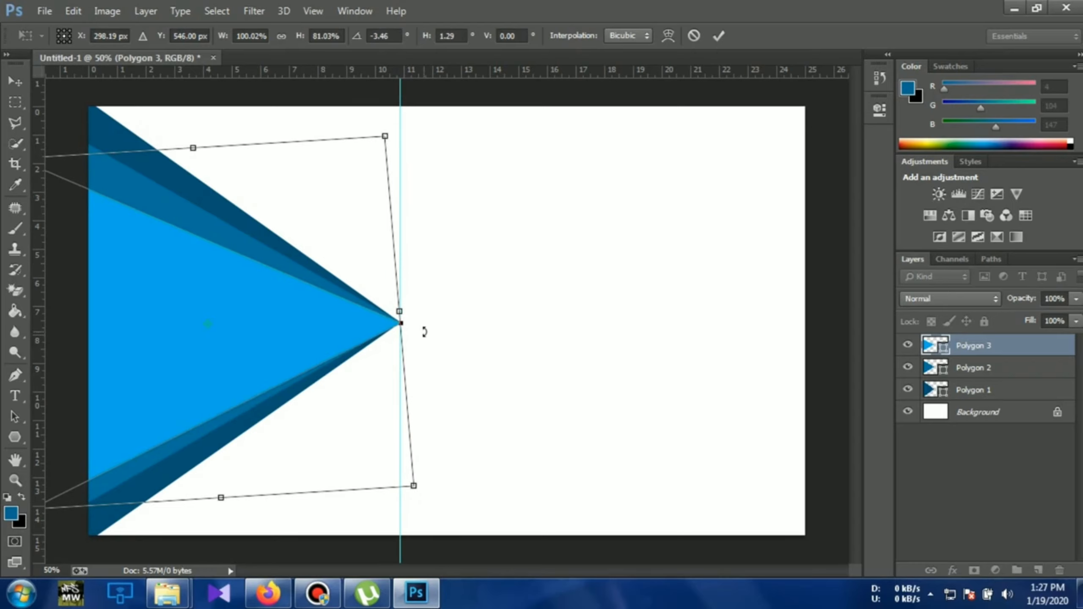
key("Left")
key("Left")
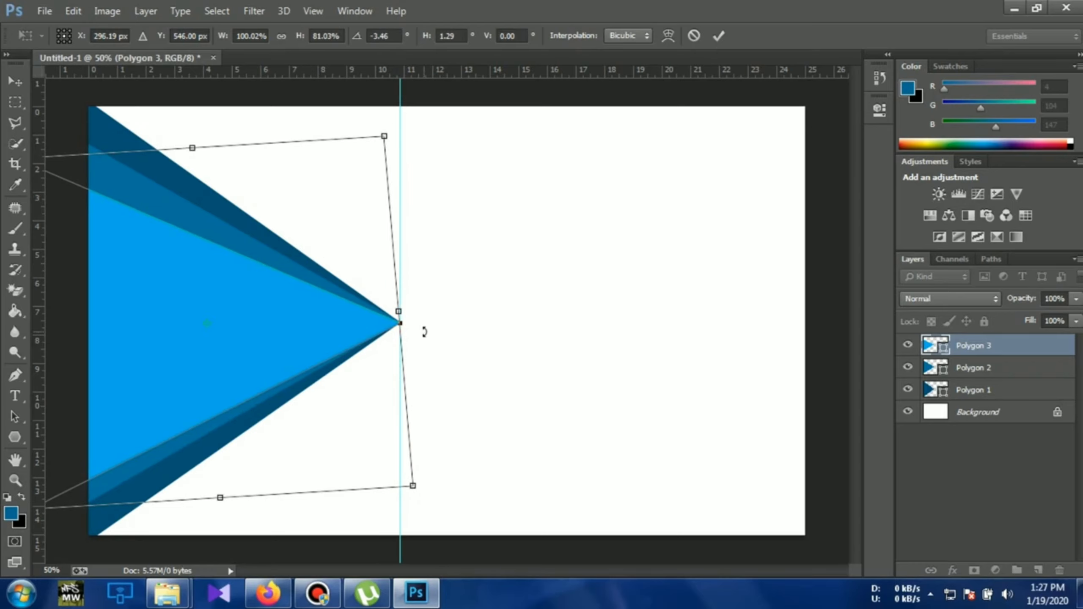
key("Up")
key("Up")
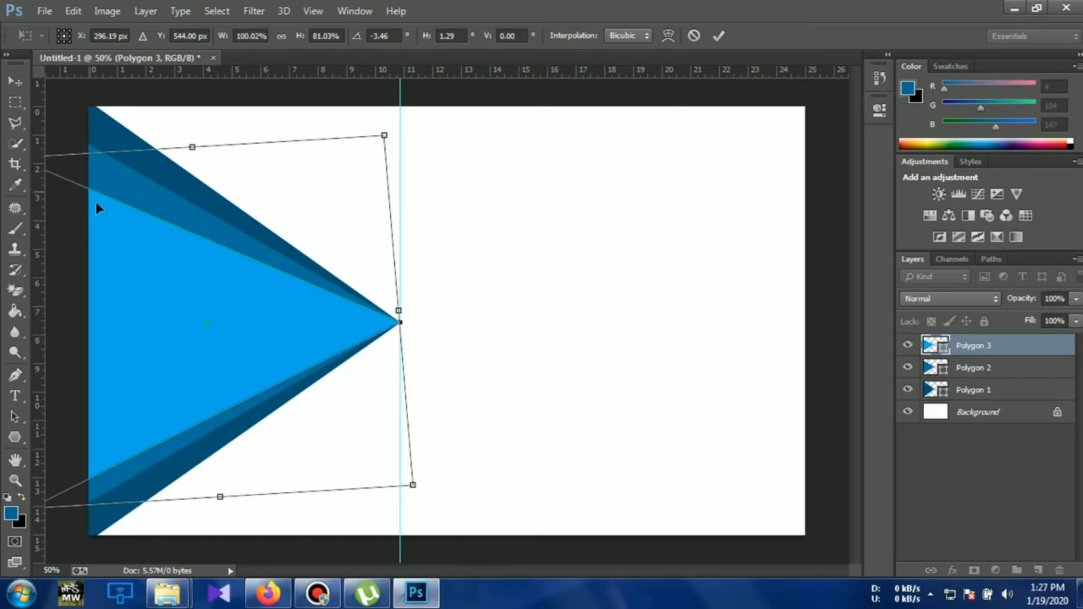
key("Return")
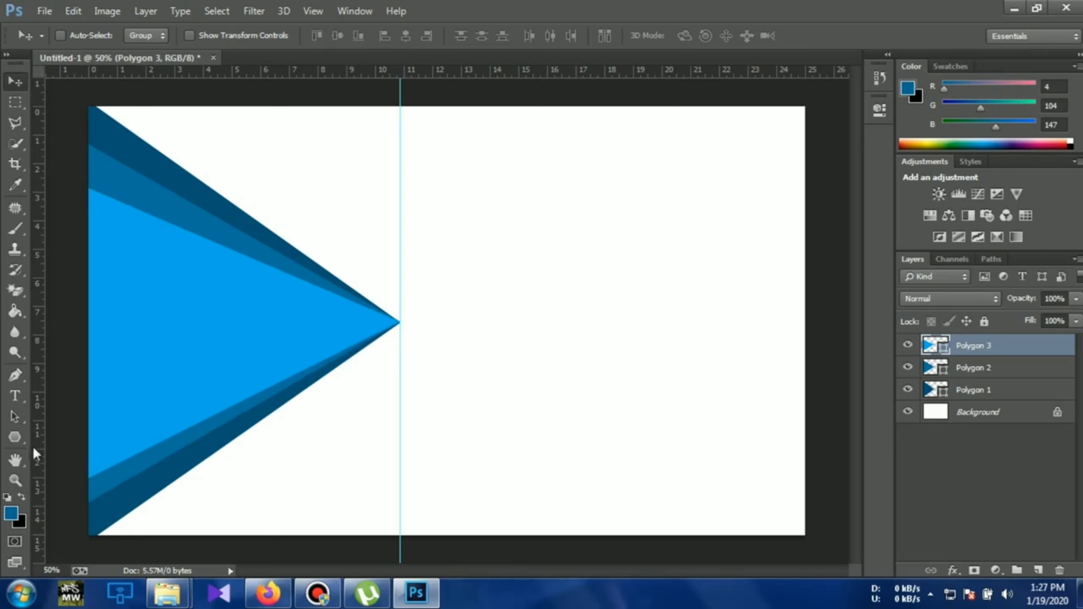
- Draw a fourth triangle about 880 by 998 px pointing right, with a light blue fill and matching stroke
left_click(15, 436)
left_click_drag(259, 234, 487, 239)
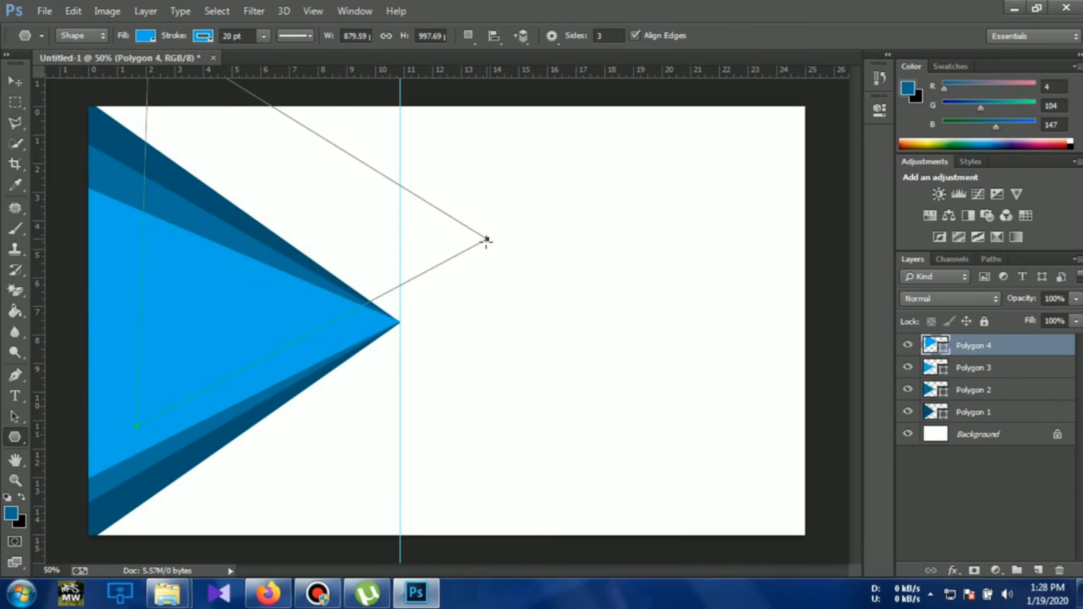
left_click(145, 36)
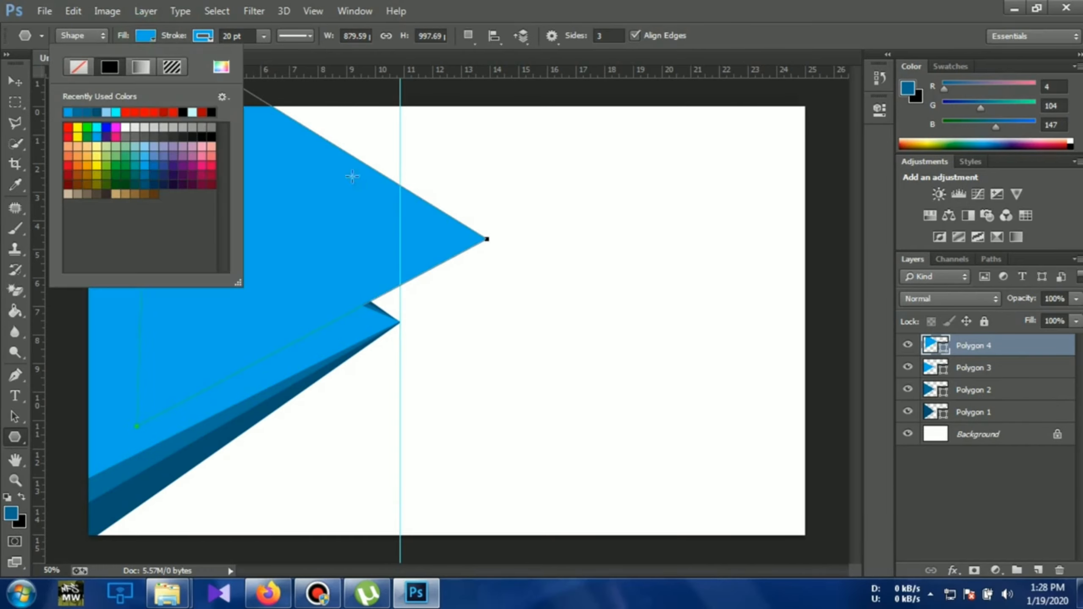
left_click(150, 151)
left_click(202, 37)
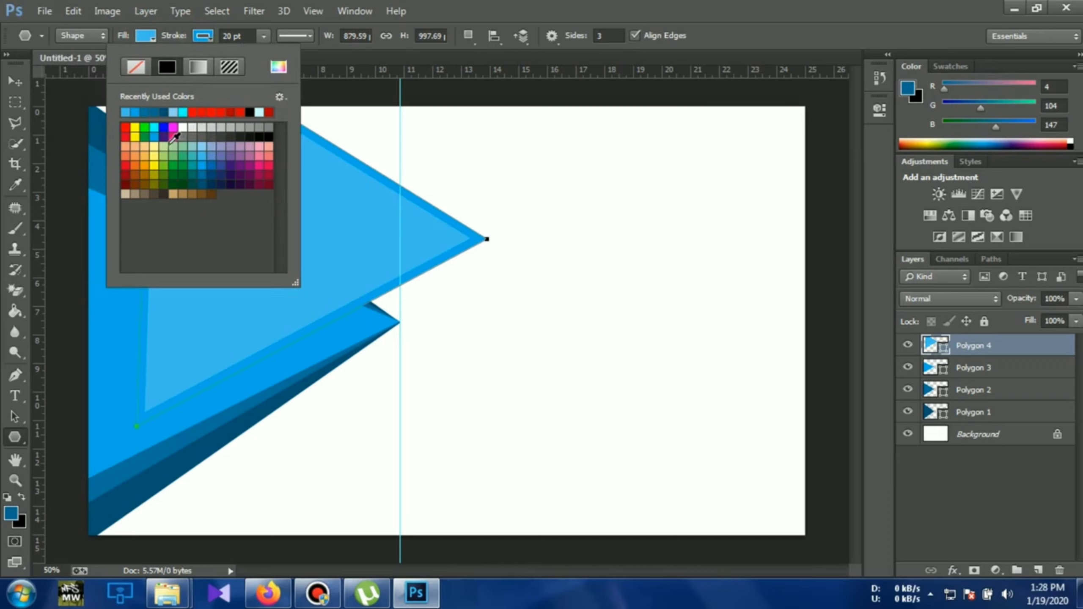
left_click(204, 154)
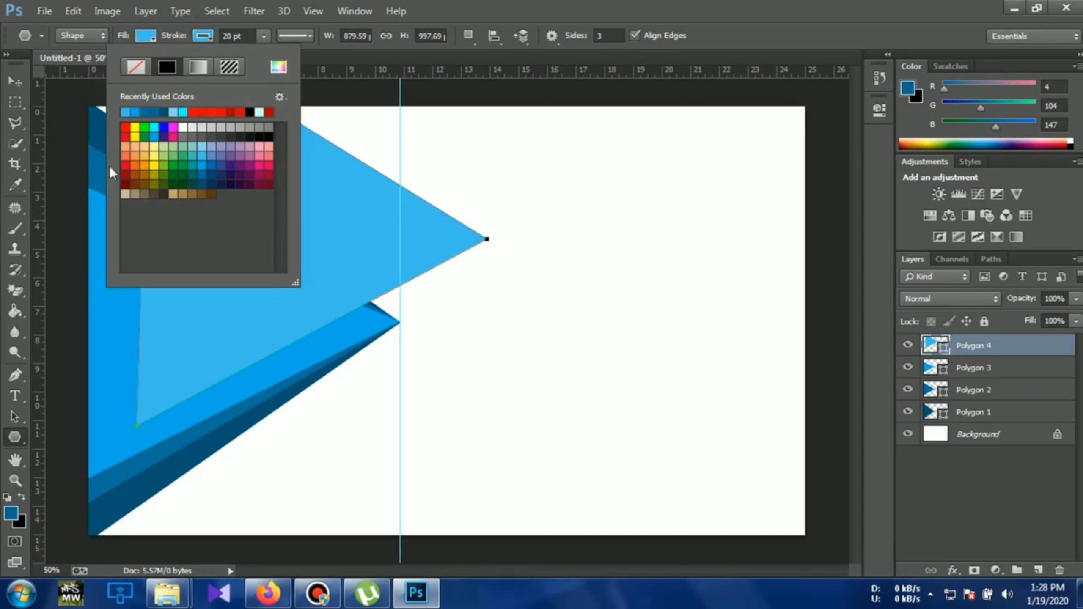
- Move the light blue triangle over the others with its tip near the guide and reduce its height to about 49%
left_click(15, 81)
left_click_drag(224, 228, 163, 295)
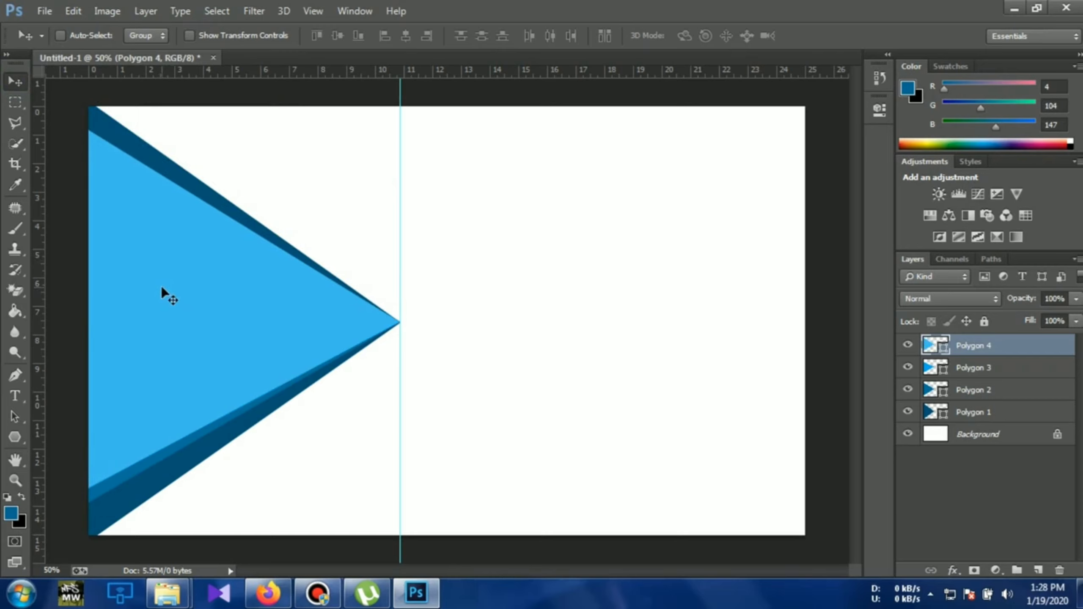
key("ctrl+t")
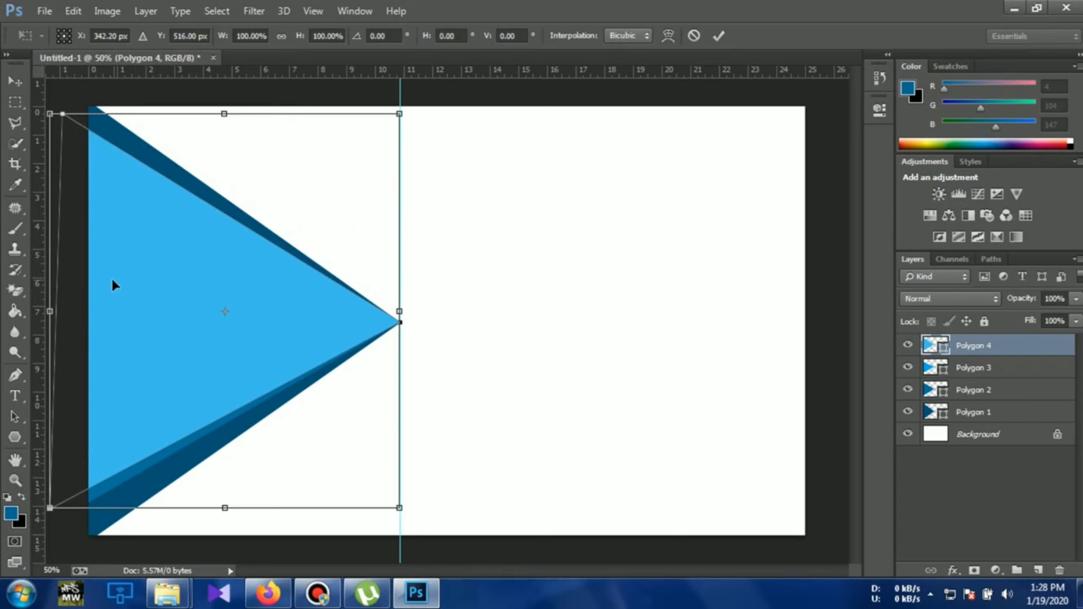
left_click(225, 113)
left_click_drag(225, 113, 226, 217)
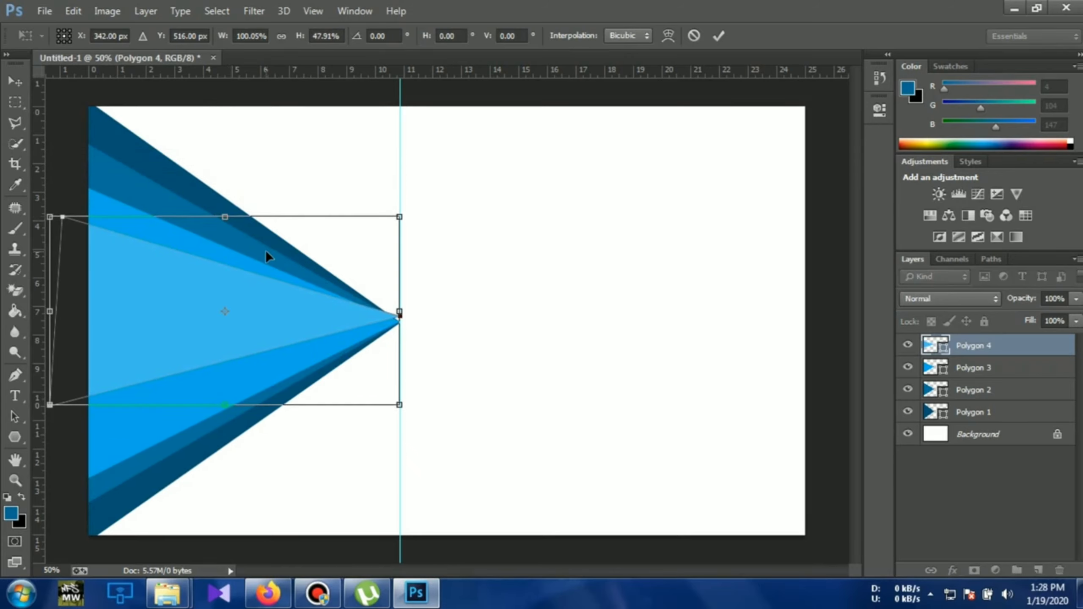
left_click_drag(265, 251, 257, 255)
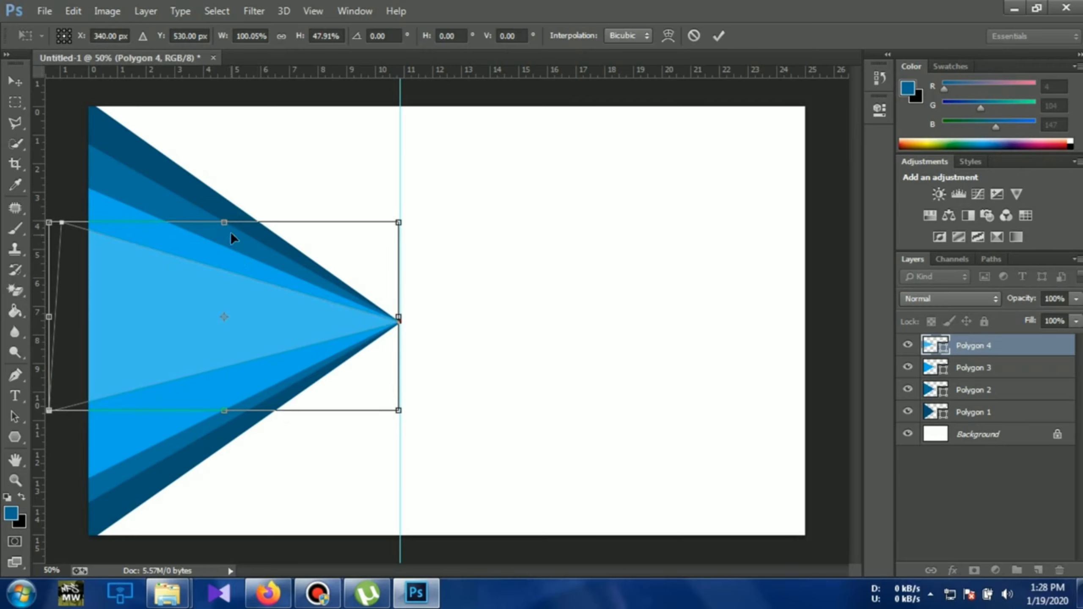
left_click_drag(225, 219, 224, 218)
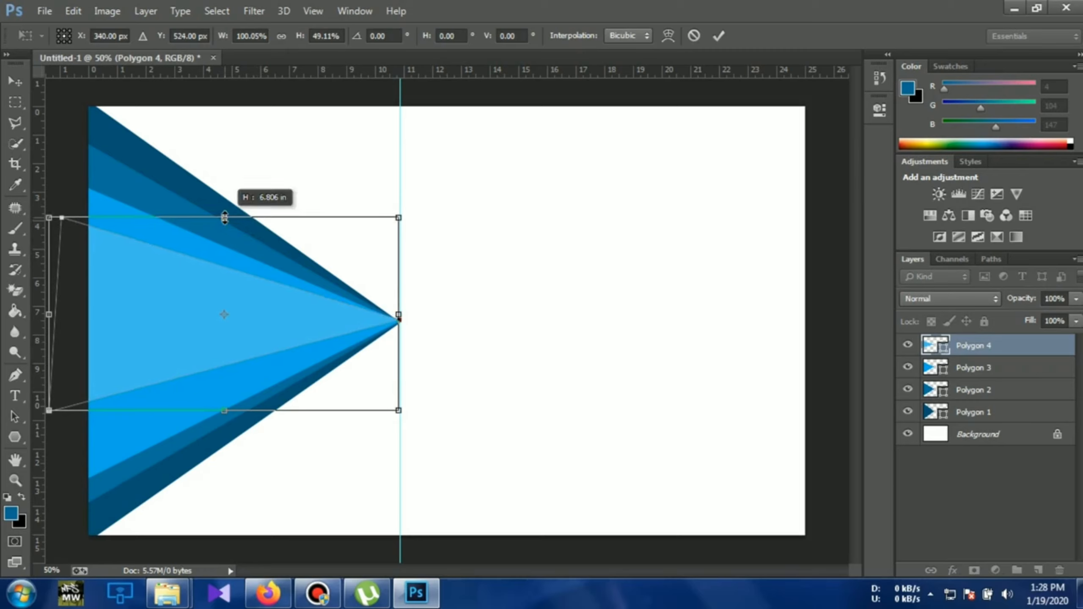
- Nudge the light blue triangle until its tip meets the other tips at the guide
key("Left")
key("Left")
key("Left")
key("Left")
key("Left")
key("Left")
key("Left")
key("Left")
key("Left")
key("Left")
key("Left")
key("Left")
key("Left")
key("Left")
key("Left")
key("Left")
key("Left")
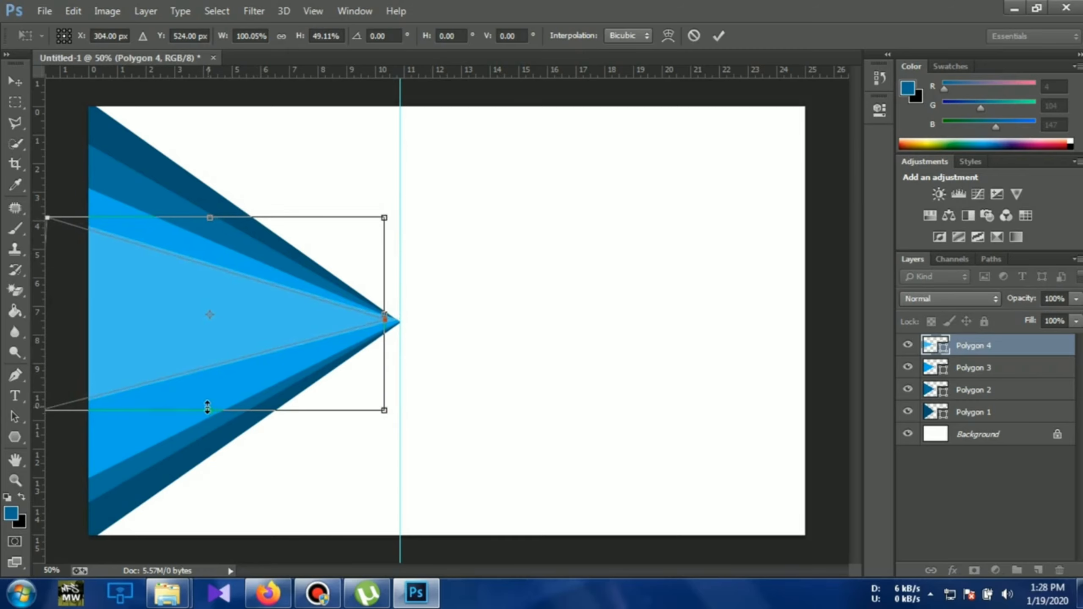
key("Right")
key("Right")
key("Right")
key("Right")
key("Right")
key("Right")
key("Right")
key("Right")
key("Right")
key("Right")
key("Right")
key("Right")
key("Right")
key("Right")
key("Down")
key("Down")
key("Down")
key("Down")
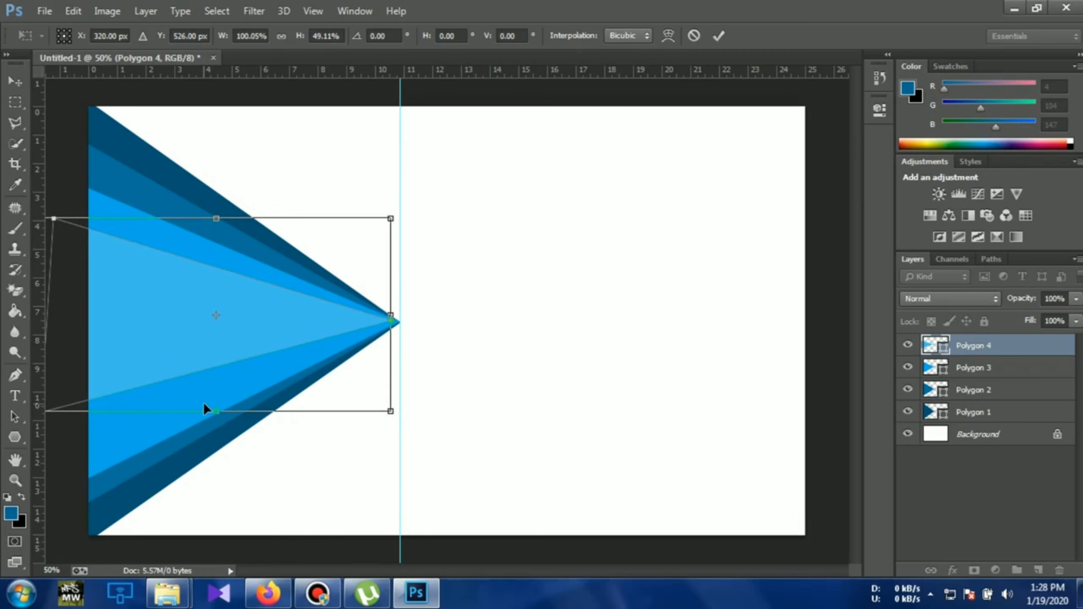
key("Down")
key("Down")
key("Right")
key("Right")
key("Right")
key("Right")
key("Right")
key("Right")
key("Right")
key("Right")
key("Right")
key("Right")
key("Right")
key("Right")
key("Right")
key("Right")
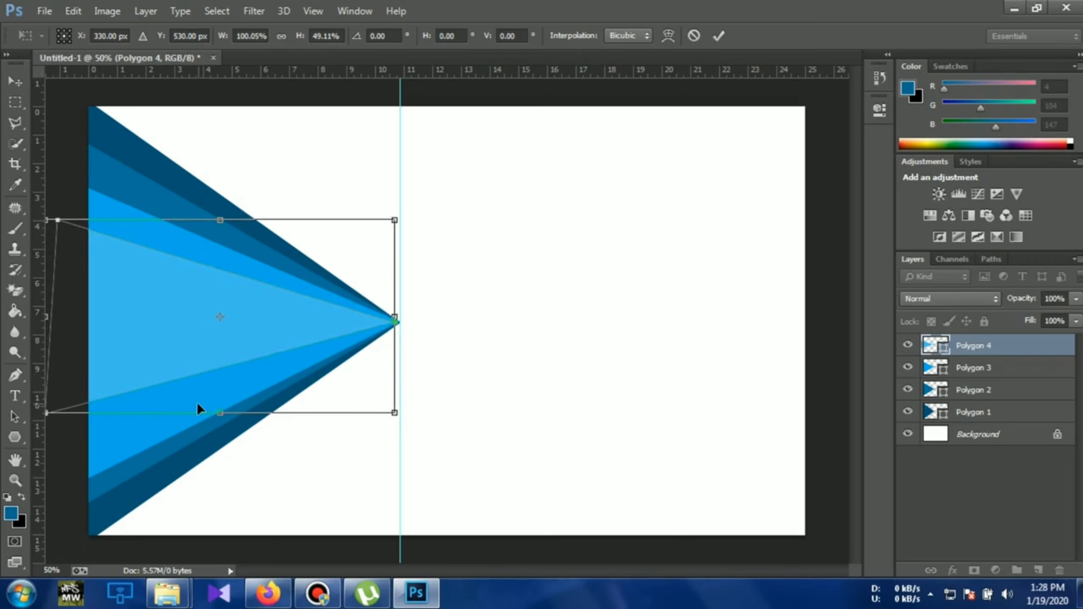
key("Right")
key("Right")
key("Right")
key("Up")
key("Up")
key("Right")
key("Right")
key("Right")
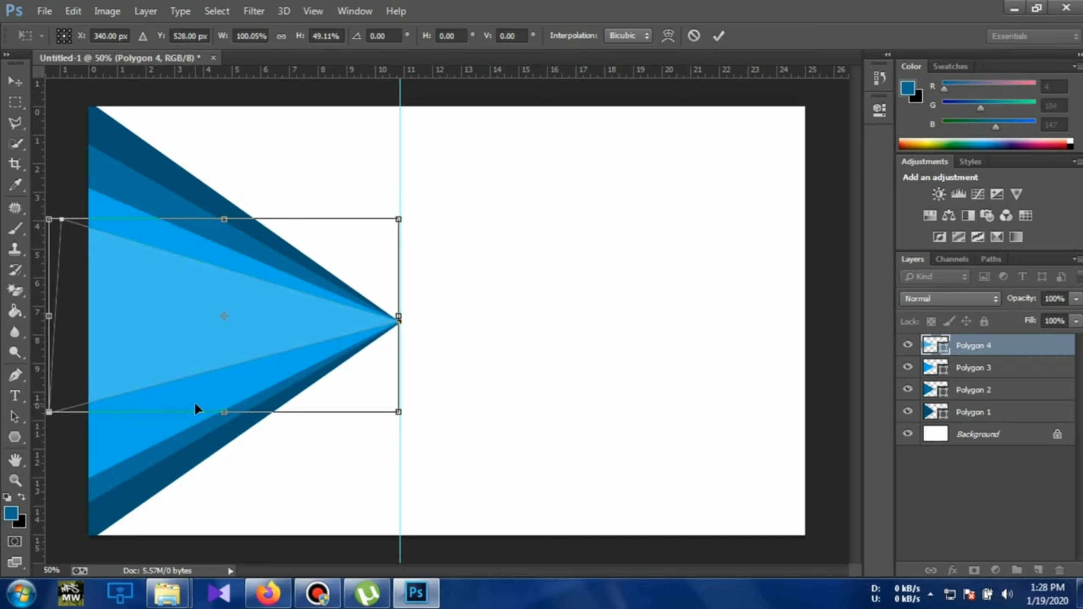
key("Right")
key("Right")
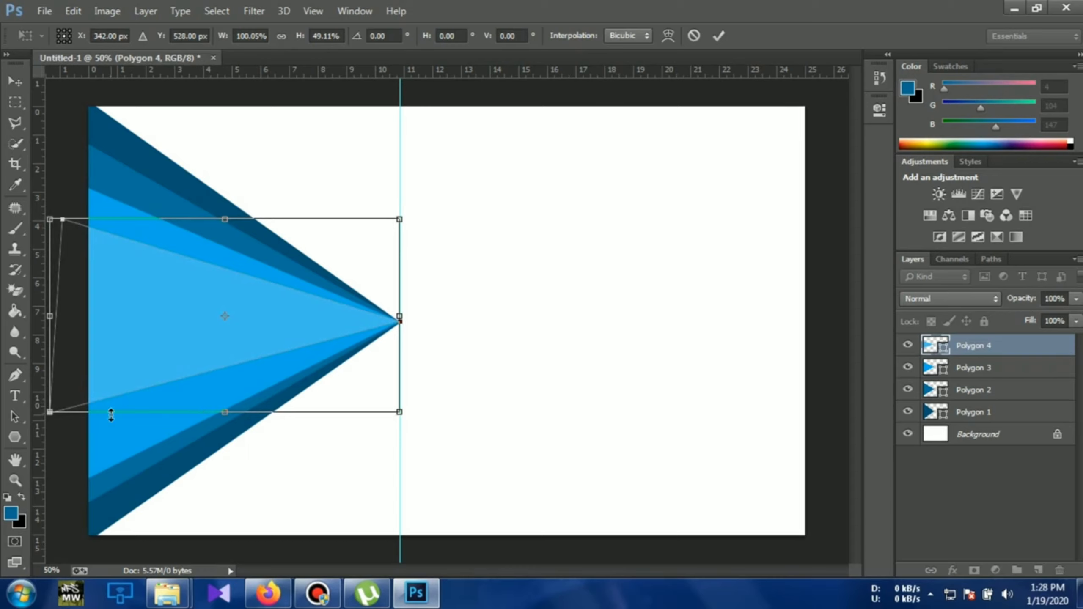
- Spread the light blue triangle's left corners to about 67% height, realign its tip with the others at the guide, and apply the transform
left_click_drag(53, 416, 55, 474)
left_click_drag(68, 221, 69, 203)
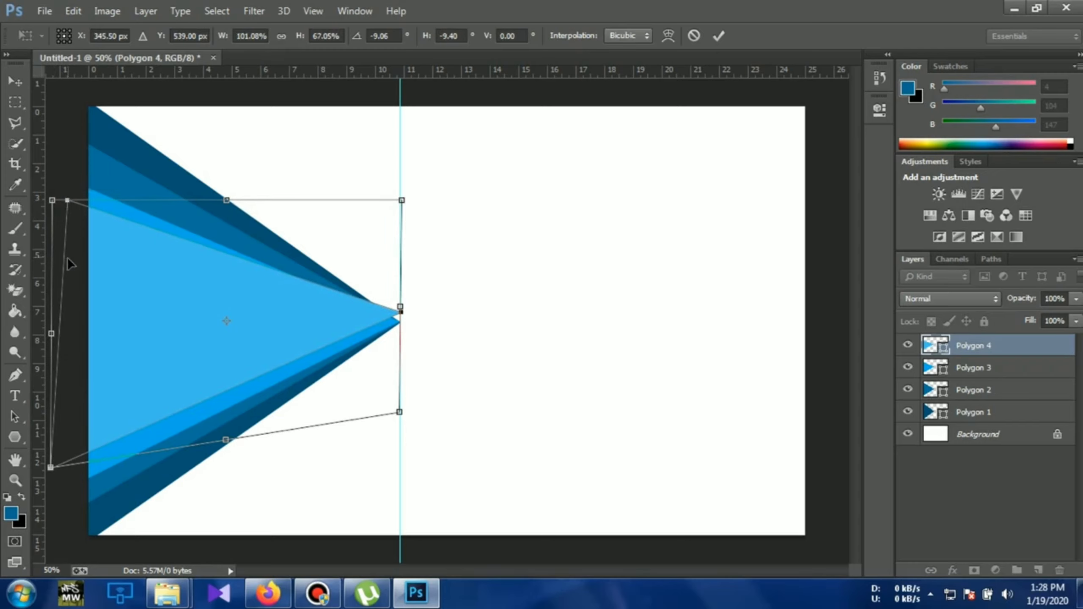
key("Down")
key("Down")
key("Down")
key("Down")
key("Down")
key("Down")
key("Down")
key("Down")
key("Down")
key("Down")
key("Down")
key("Down")
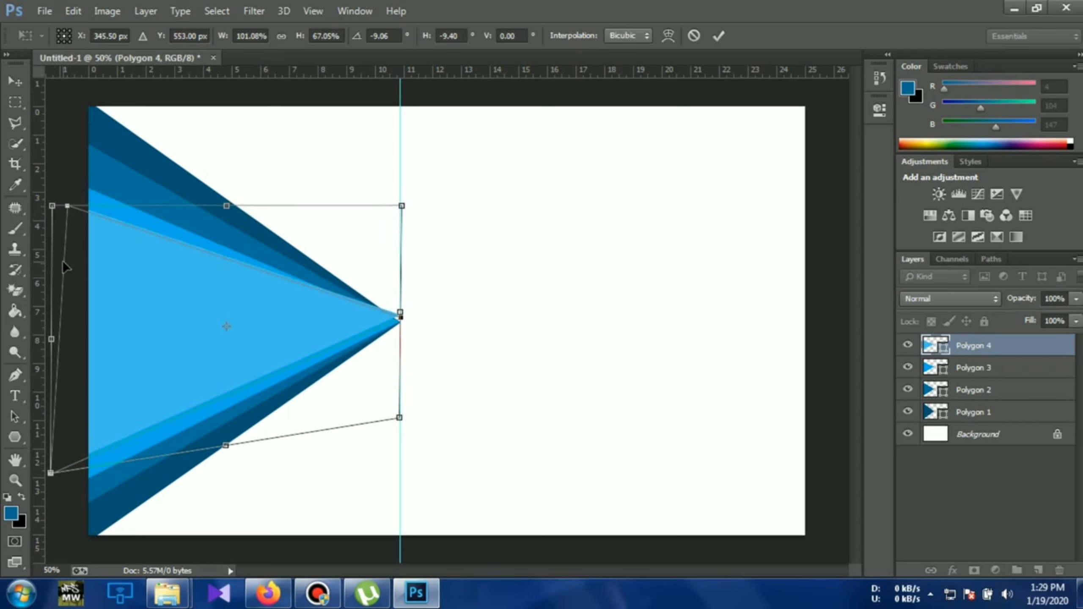
key("Left")
key("Left")
key("Left")
key("Left")
key("Down")
key("Down")
key("Down")
key("Down")
key("Down")
key("Down")
key("Down")
key("Down")
key("Down")
key("Down")
key("Down")
key("Down")
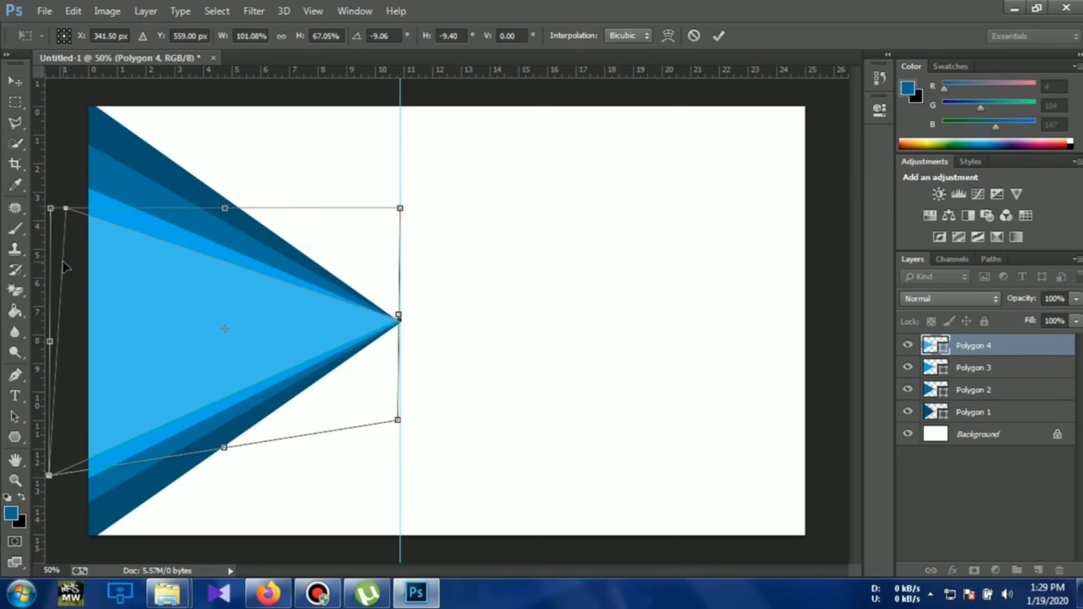
key("Right")
key("Right")
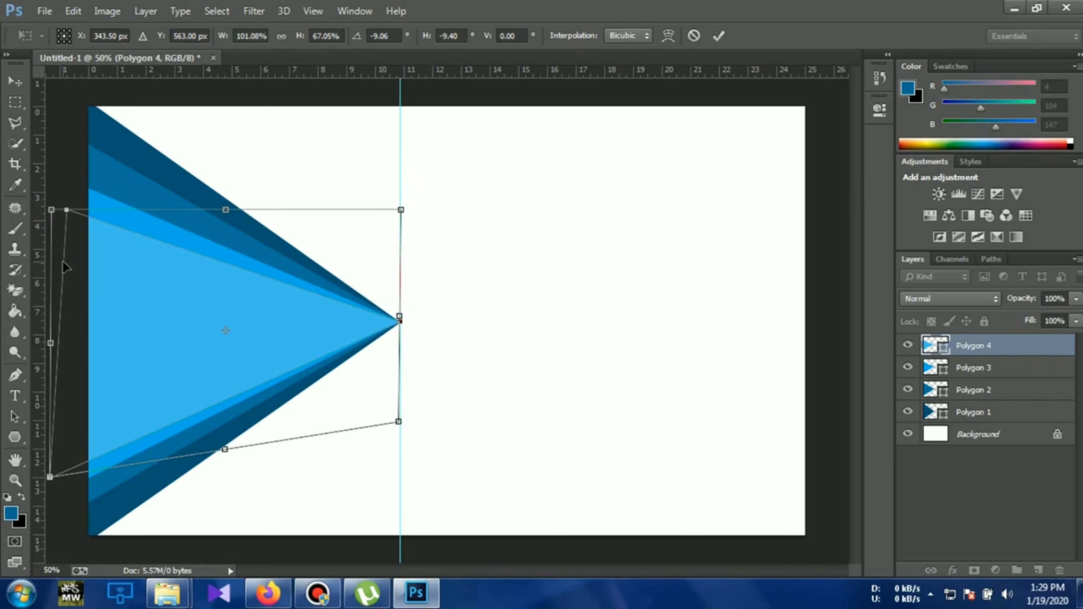
key("Return")
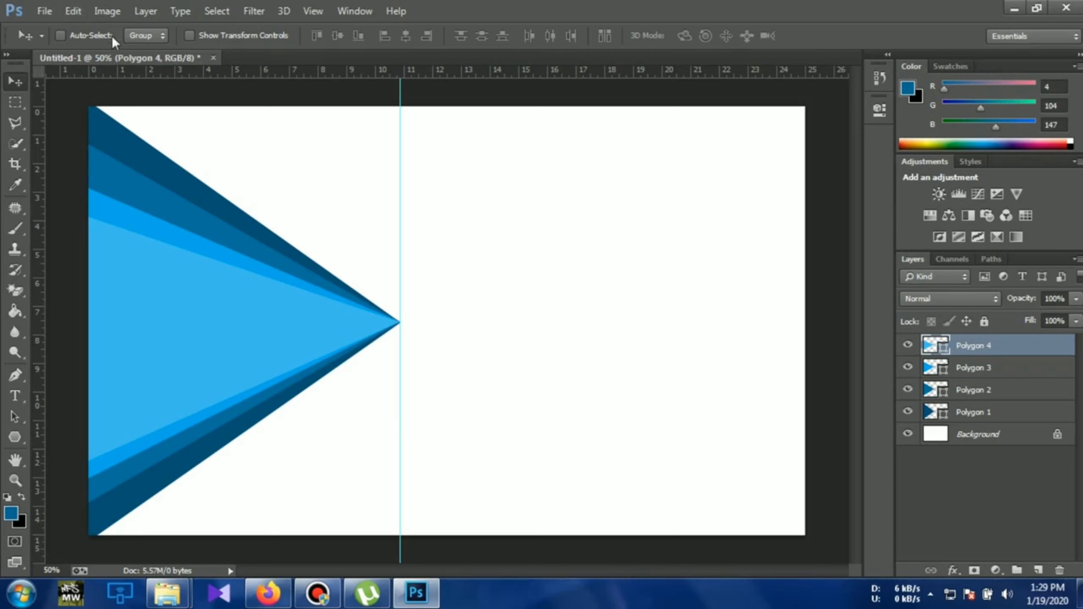
- Draw a fifth triangle about 917 by 1051 px pointing right to the guide, with a pale blue fill and matching stroke
left_click(15, 481)
key("u")
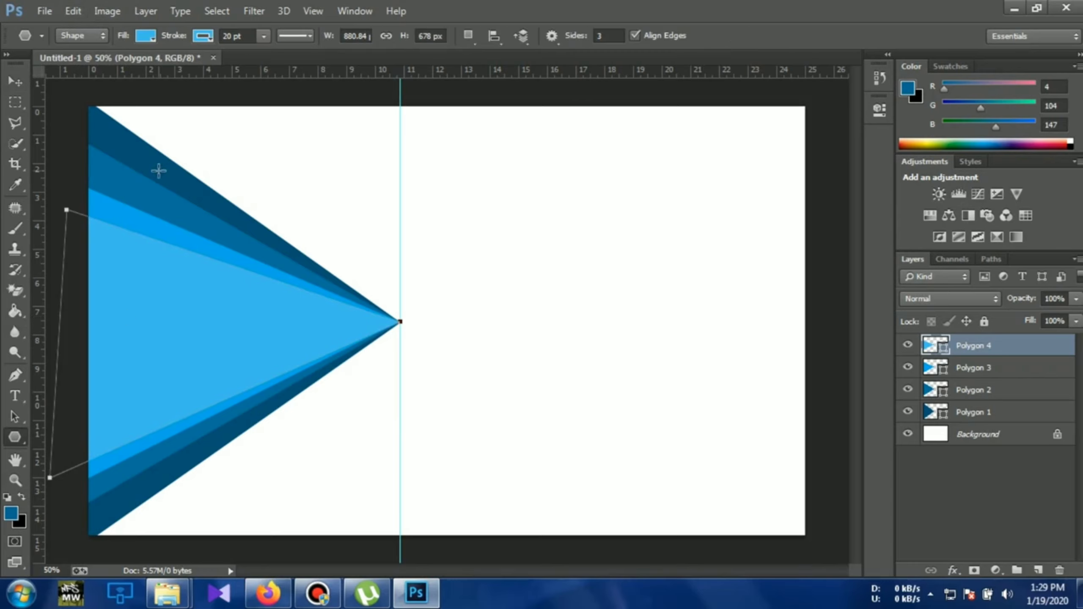
left_click_drag(160, 169, 400, 173)
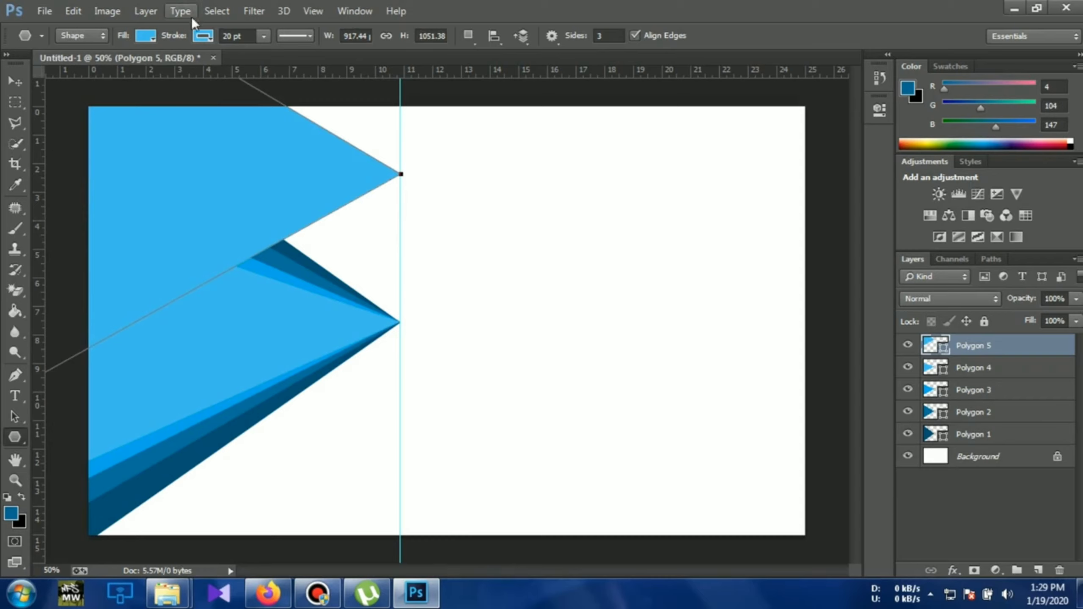
left_click(149, 36)
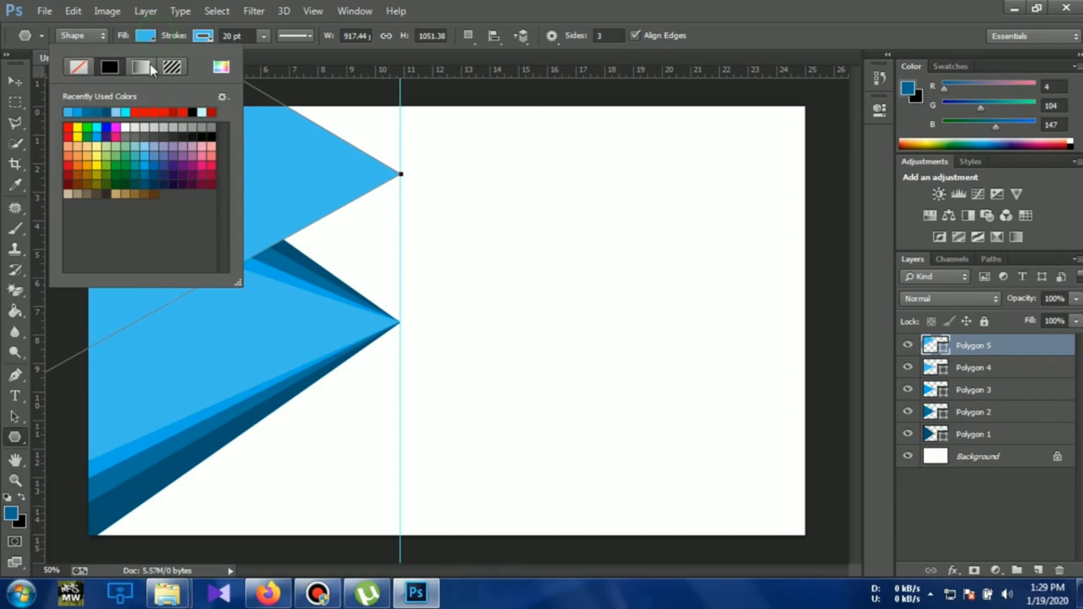
left_click(147, 148)
left_click(203, 36)
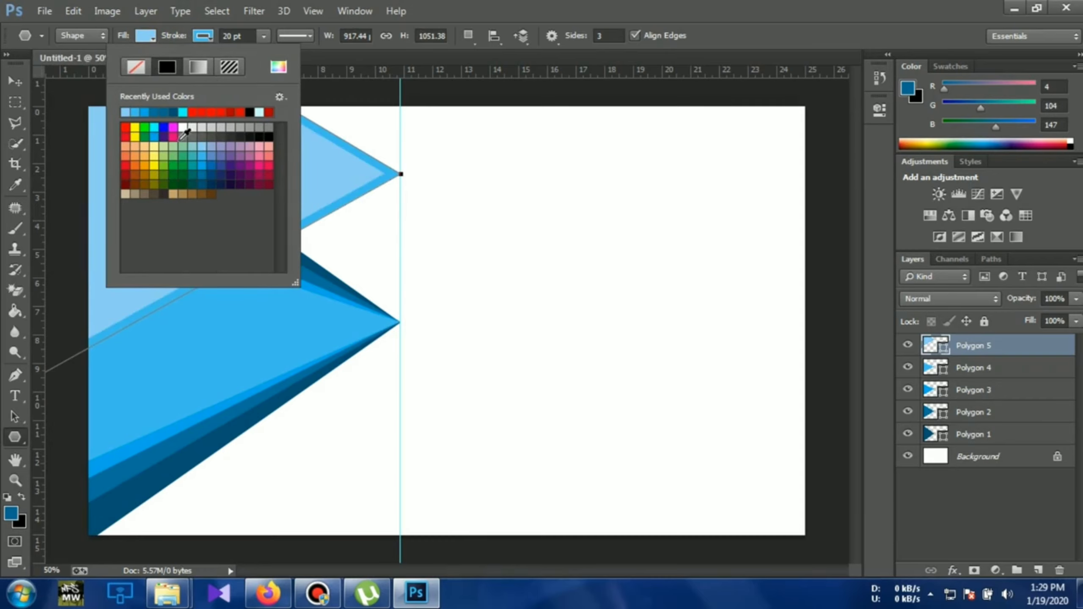
left_click(203, 148)
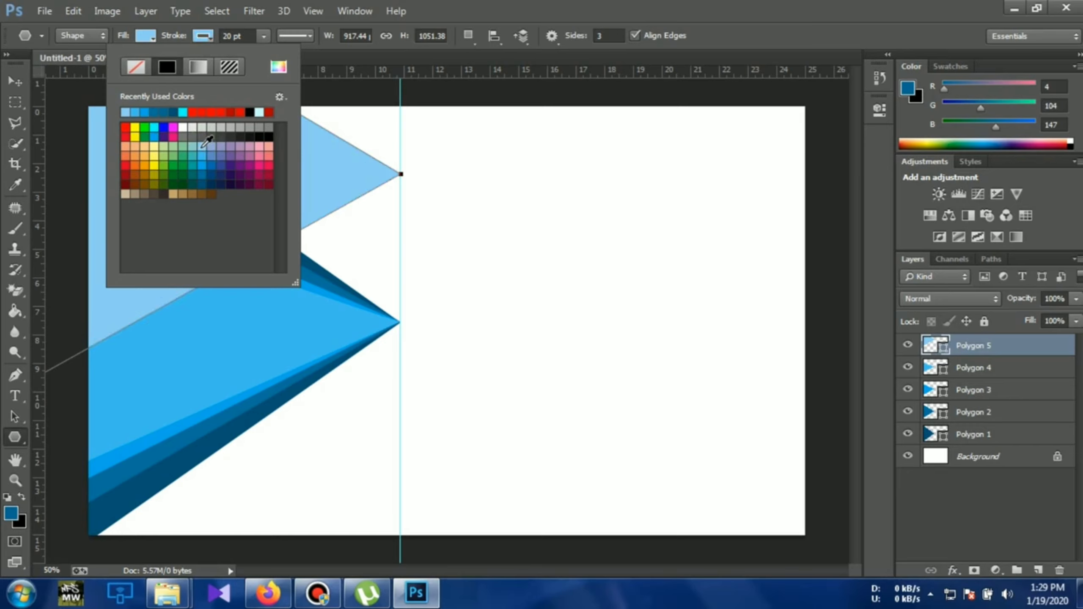
- Move the pale blue triangle over the others, reduce its height to about 35%, and align its tip with the other tips at the guide
key("v")
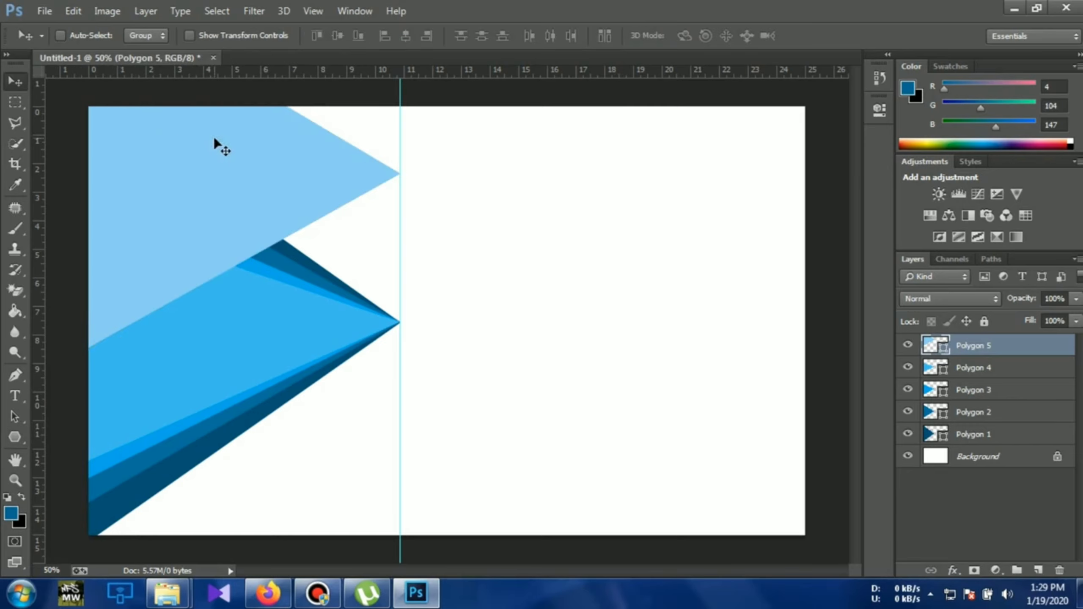
left_click_drag(218, 145, 211, 287)
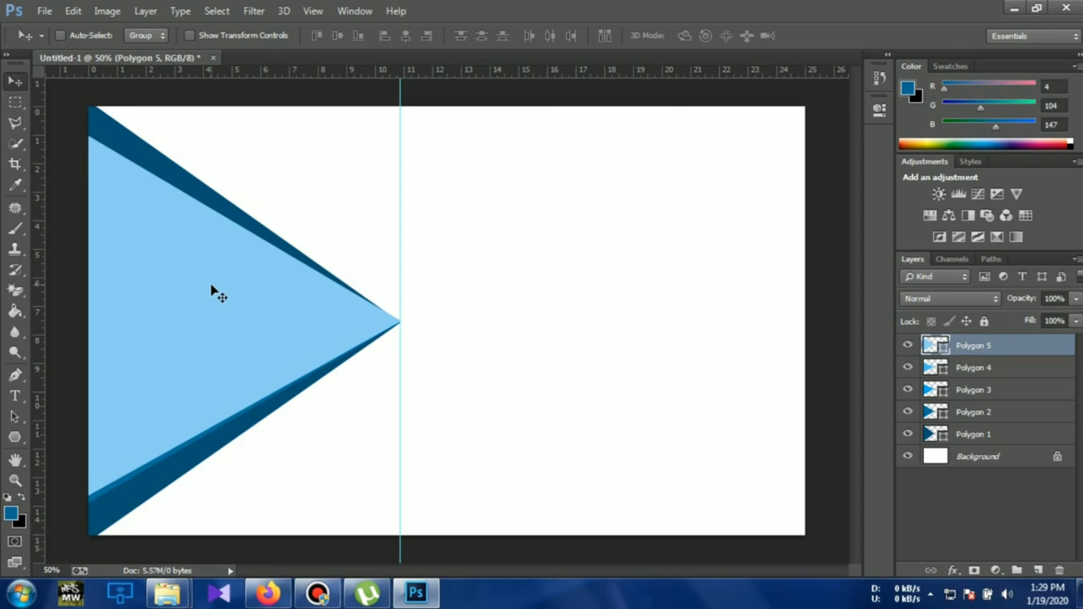
key("ctrl+t")
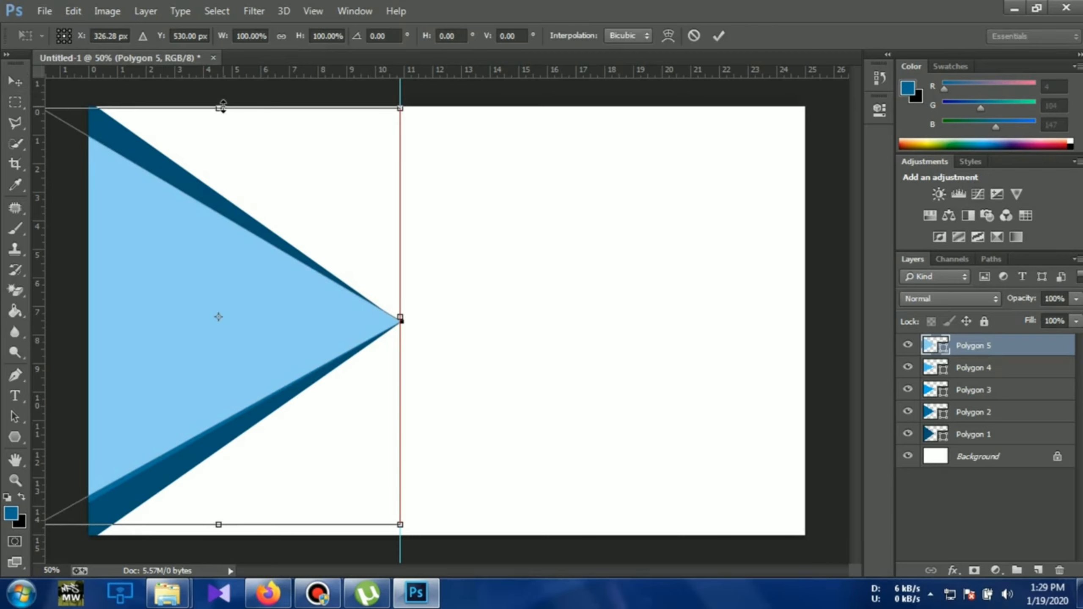
left_click_drag(219, 107, 215, 242)
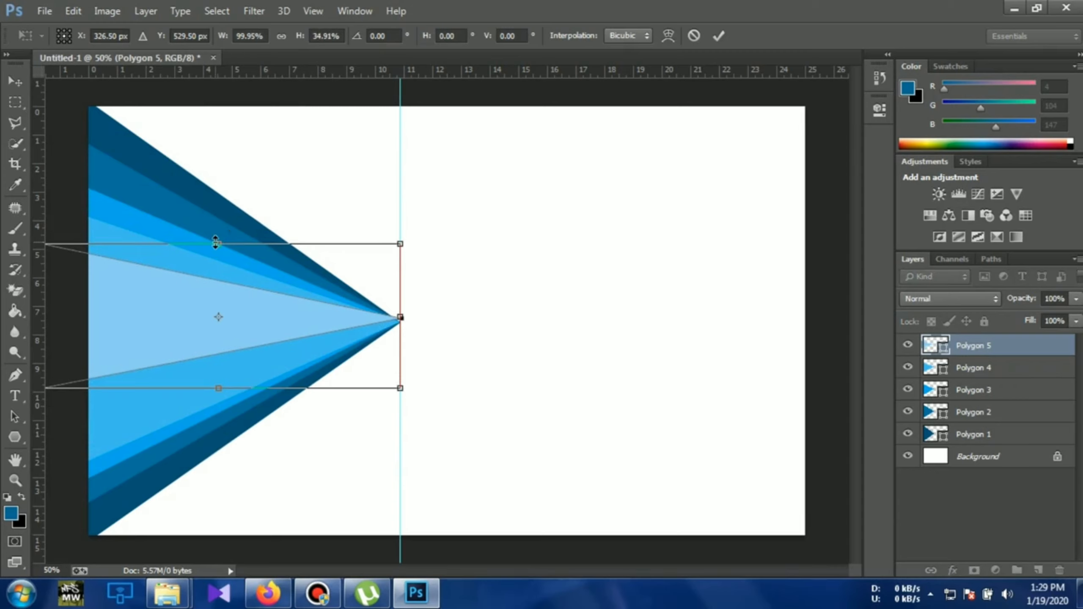
key("Down")
key("Down")
key("Down")
key("Down")
key("Down")
key("Down")
key("Down")
key("Down")
key("Down")
key("Down")
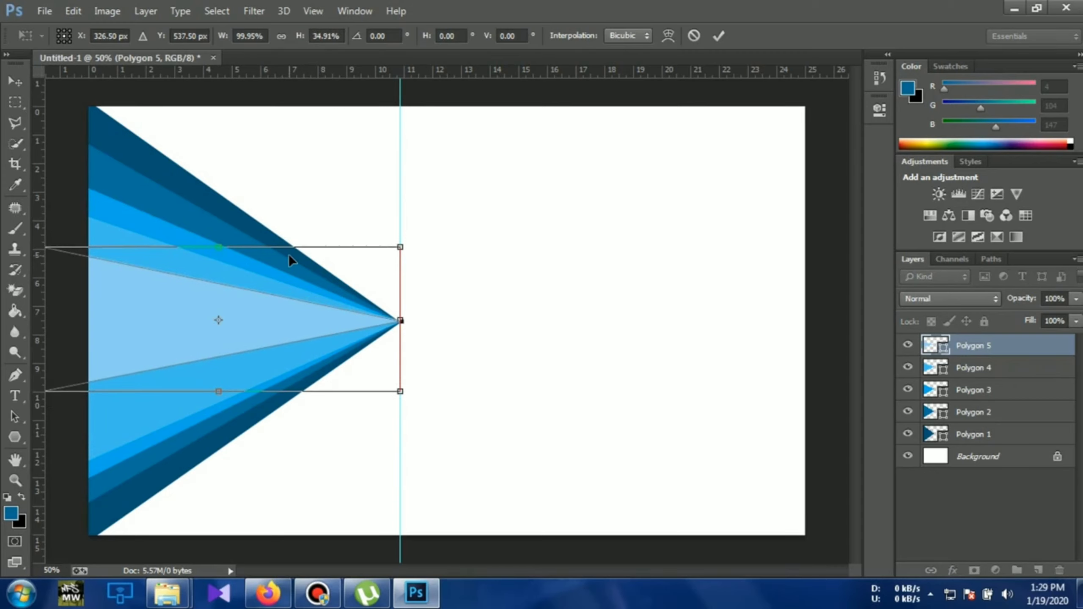
key("Left")
key("Left")
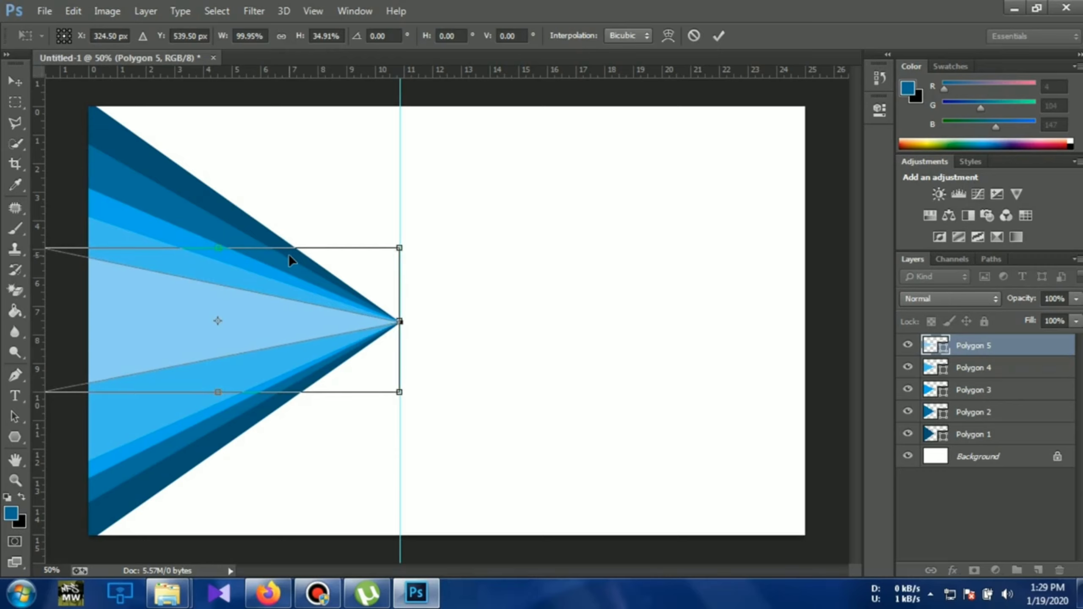
- Increase the pale blue triangle's height to about 43%, move its tip back to the shared point at the guide, and apply the transform
left_click_drag(218, 393, 229, 426)
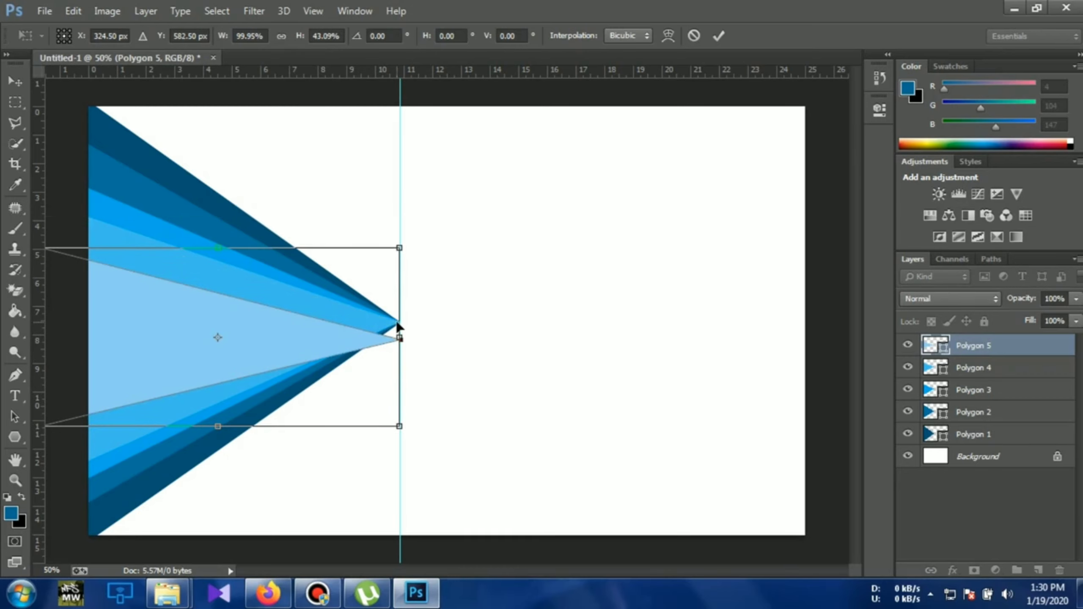
mouse_move(330, 339)
left_mouse_down()
mouse_move(321, 325)
mouse_move(337, 323)
left_mouse_up()
key("Up")
key("Up")
key("Up")
key("Up")
key("Up")
key("Up")
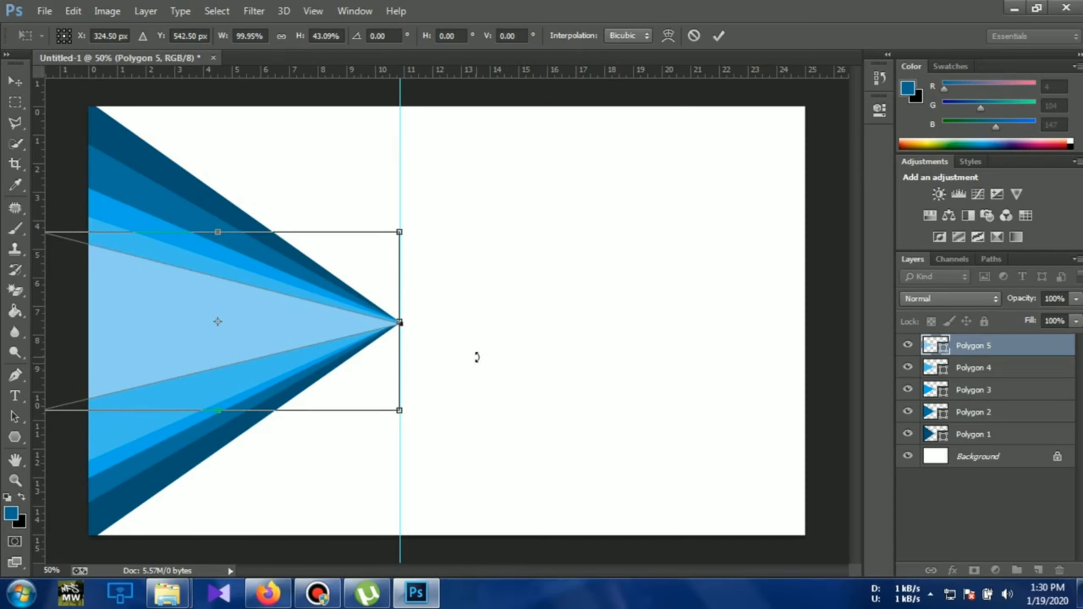
key("Return")
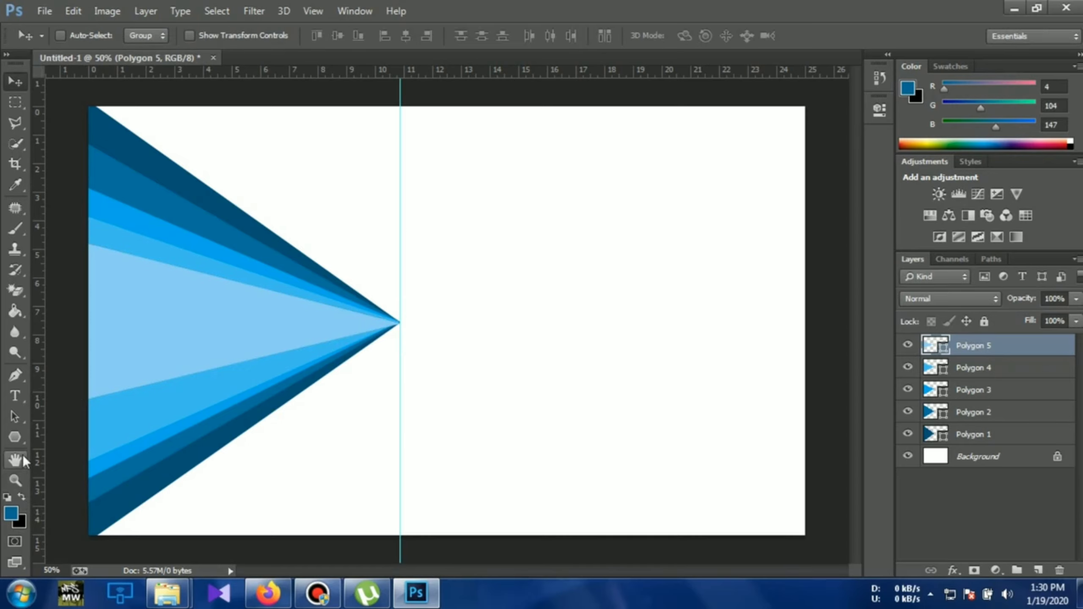
left_click(15, 437)
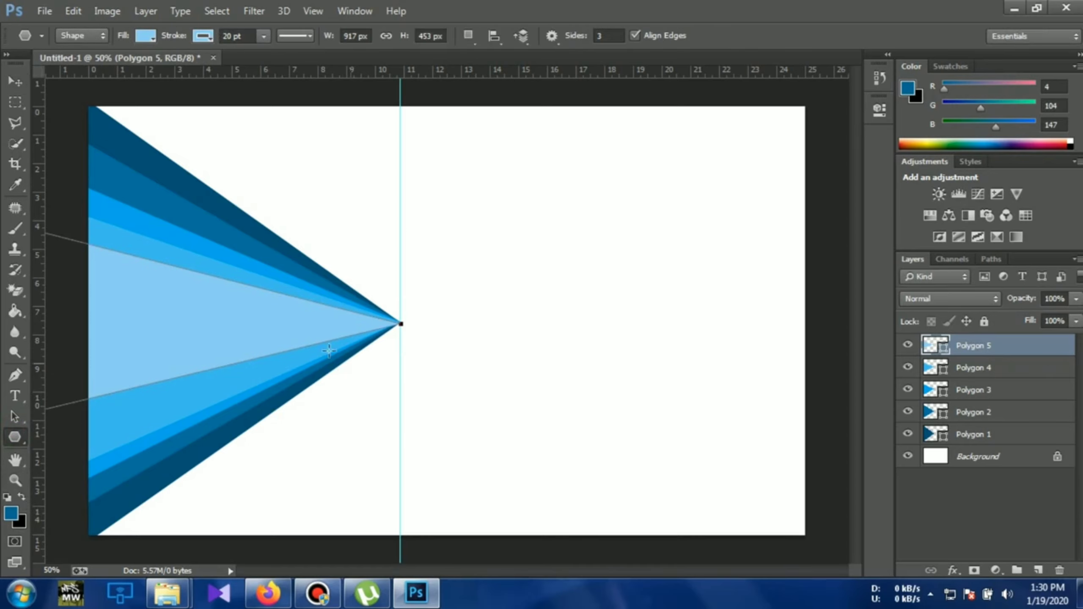
left_click_drag(146, 320, 218, 318)
key("ctrl+z")
left_click_drag(400, 323, 289, 350)
key("ctrl+z")
key("v")
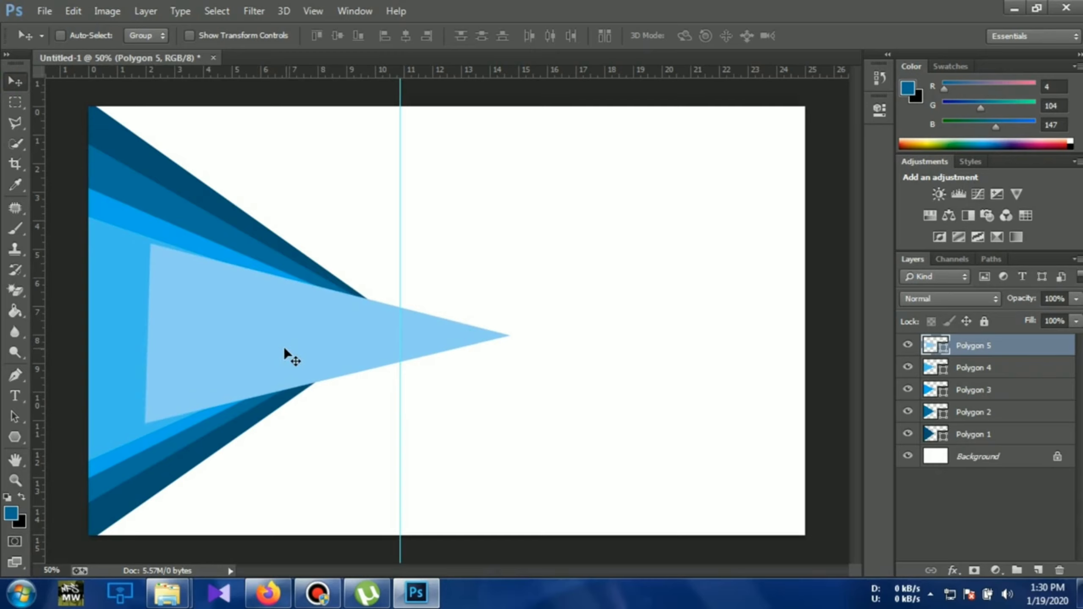
key("ctrl+y")
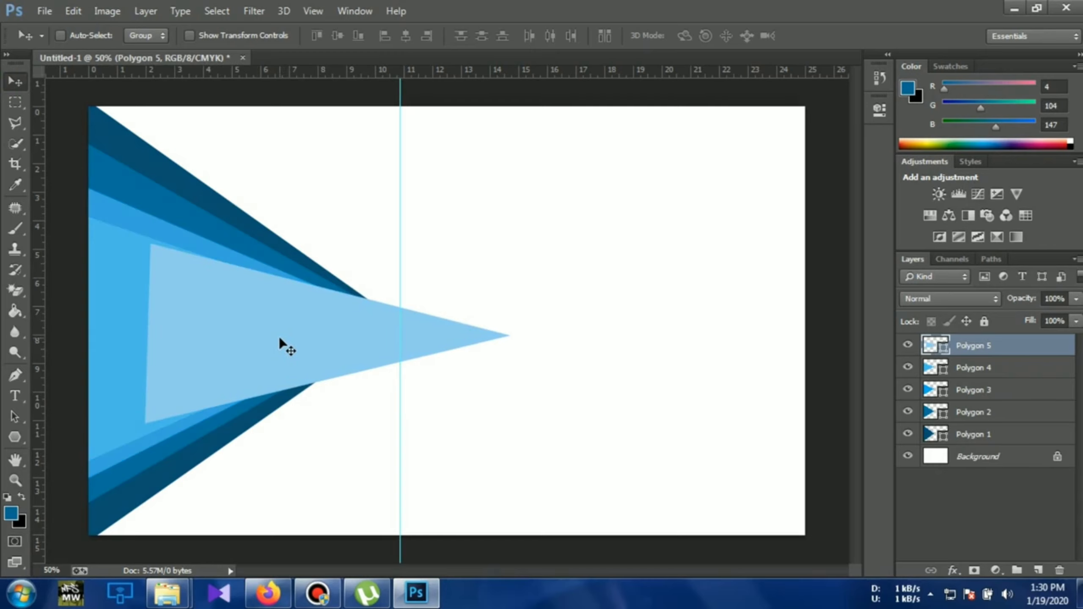
- Transform the pale blue triangle to about 93% width and 126% height, with its left corners beyond the canvas edge and its tip at the guide
key("ctrl+t")
left_click_drag(509, 334, 420, 333)
left_click_drag(383, 303, 358, 294)
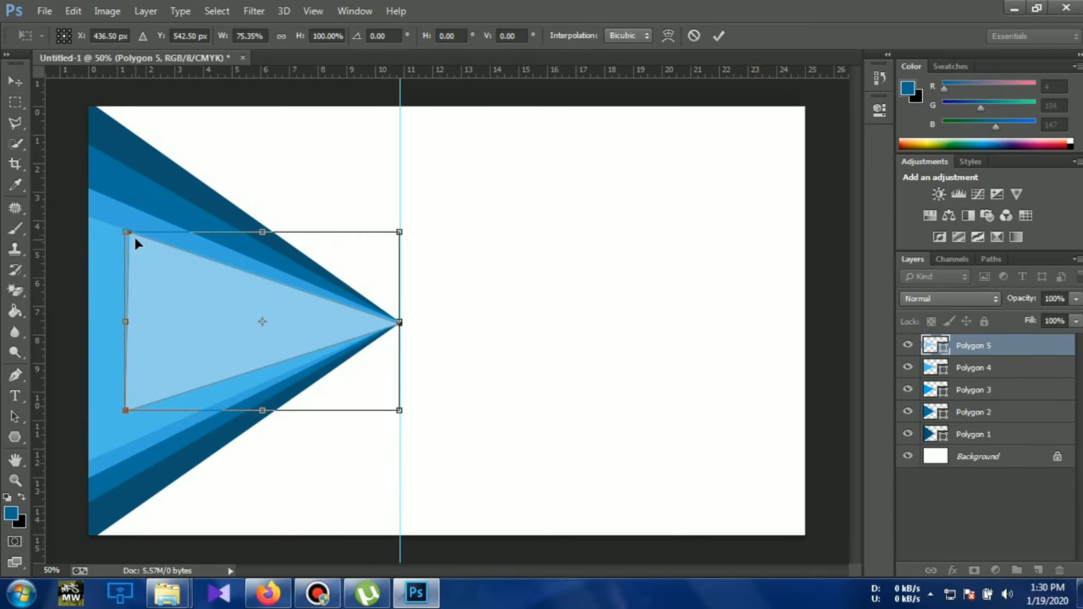
left_click_drag(130, 238, 61, 230)
left_click_drag(126, 412, 63, 451)
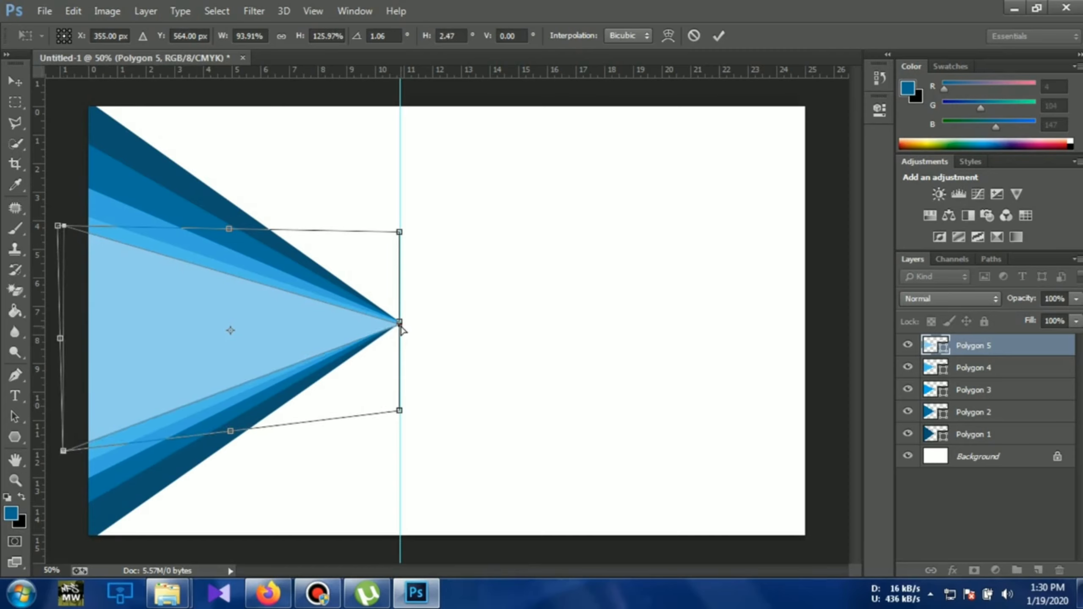
left_click_drag(400, 323, 398, 322)
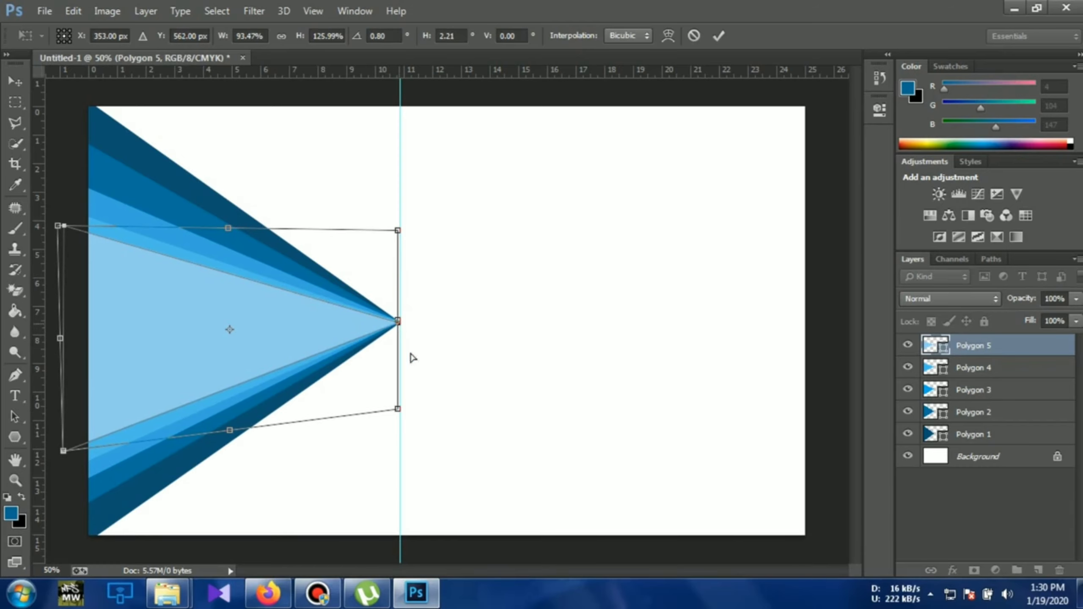
key("Return")
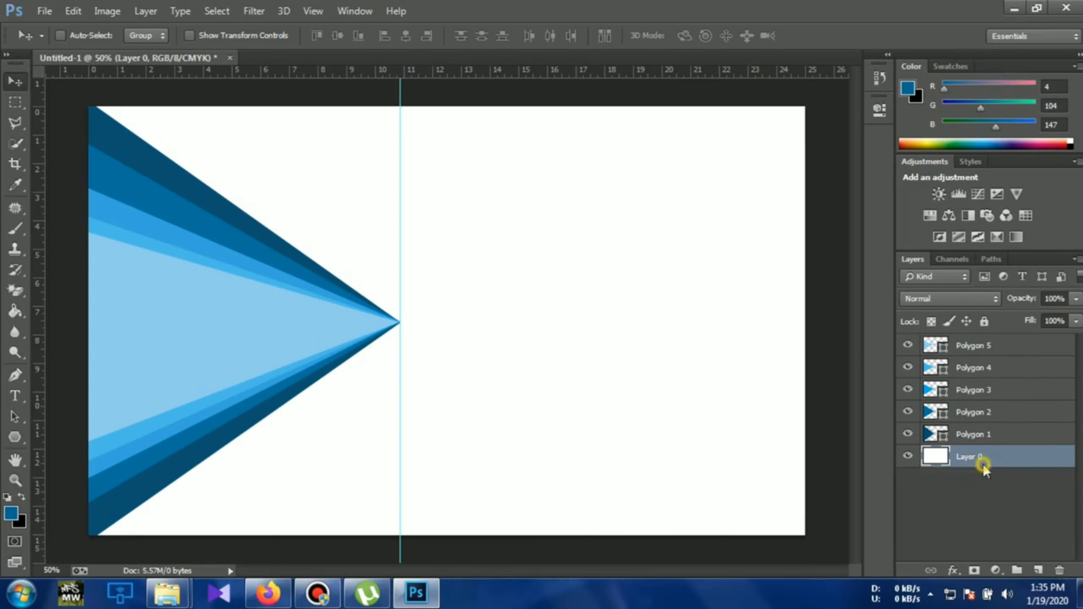
- Add a Gradient Overlay to the background Layer 0, changing the gradient's white end stop to #151515
right_click(983, 463)
left_click(721, 89)
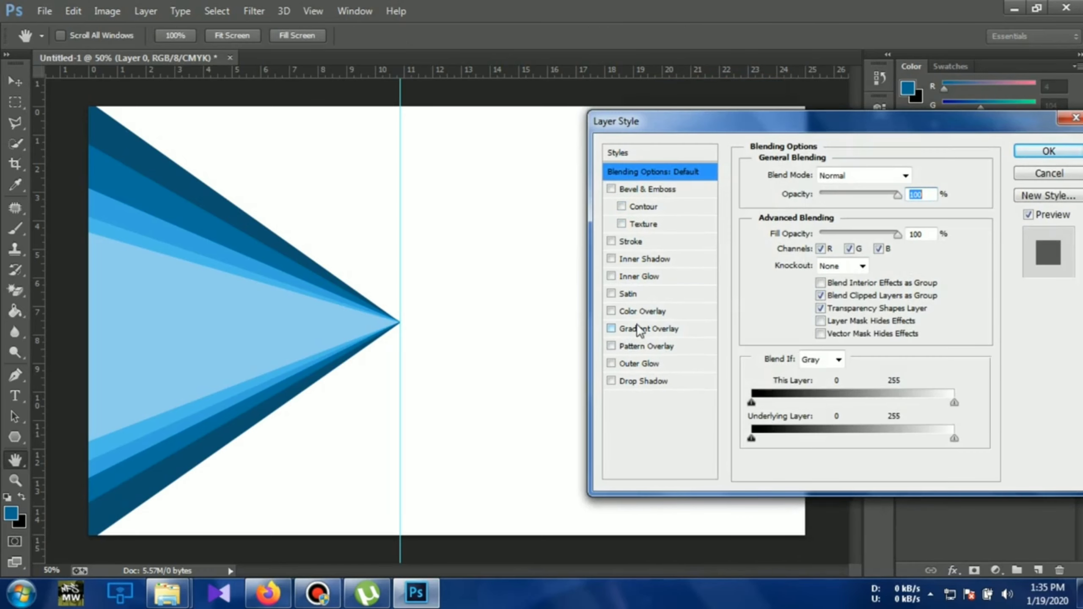
left_click(637, 327)
left_click(847, 211)
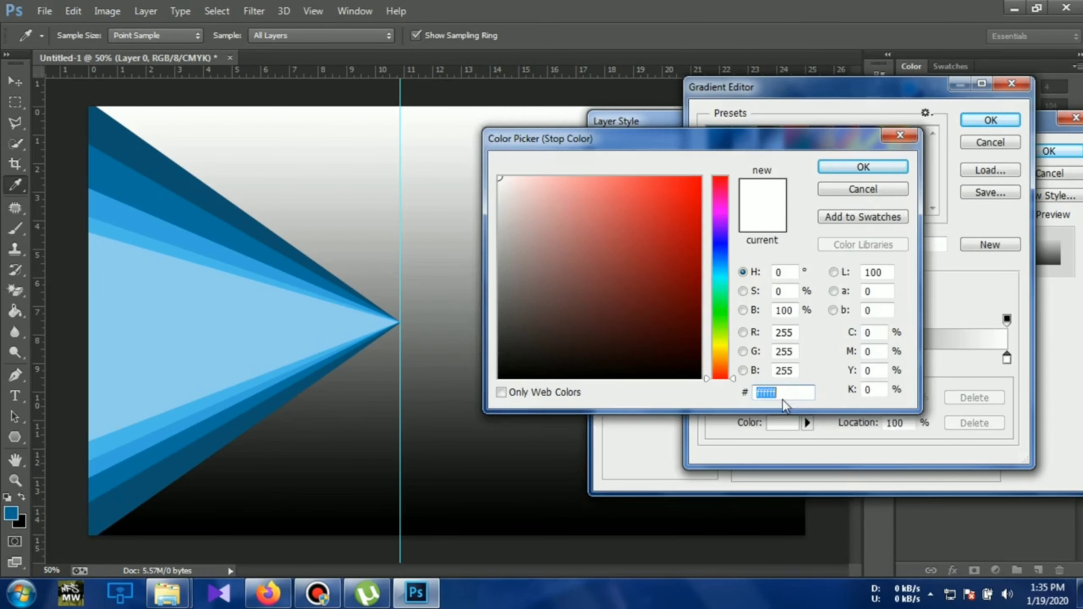
left_click_drag(789, 392, 739, 398)
type("1")
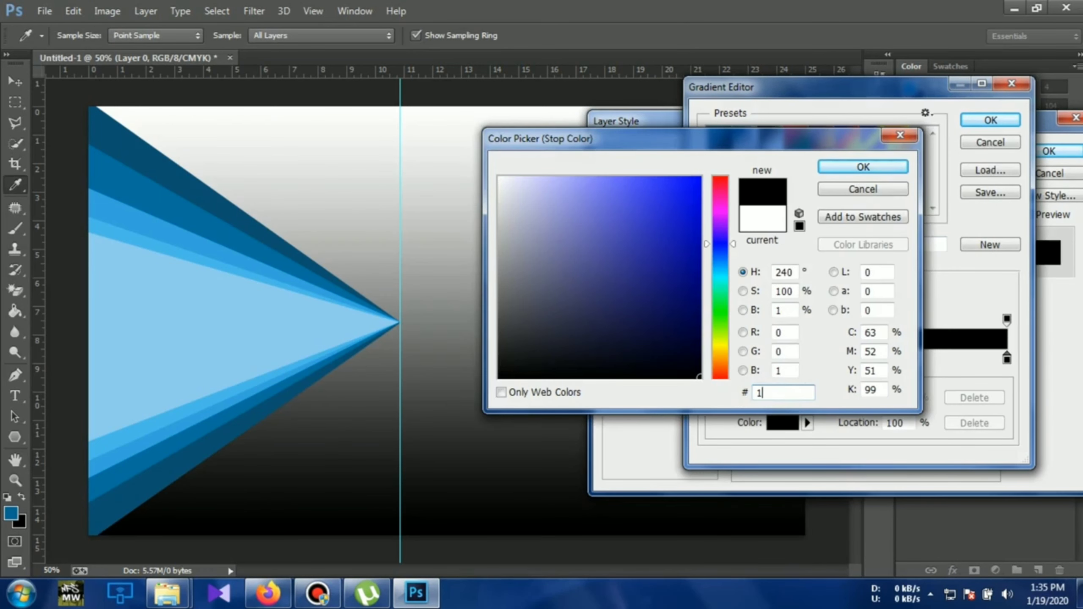
type("51515")
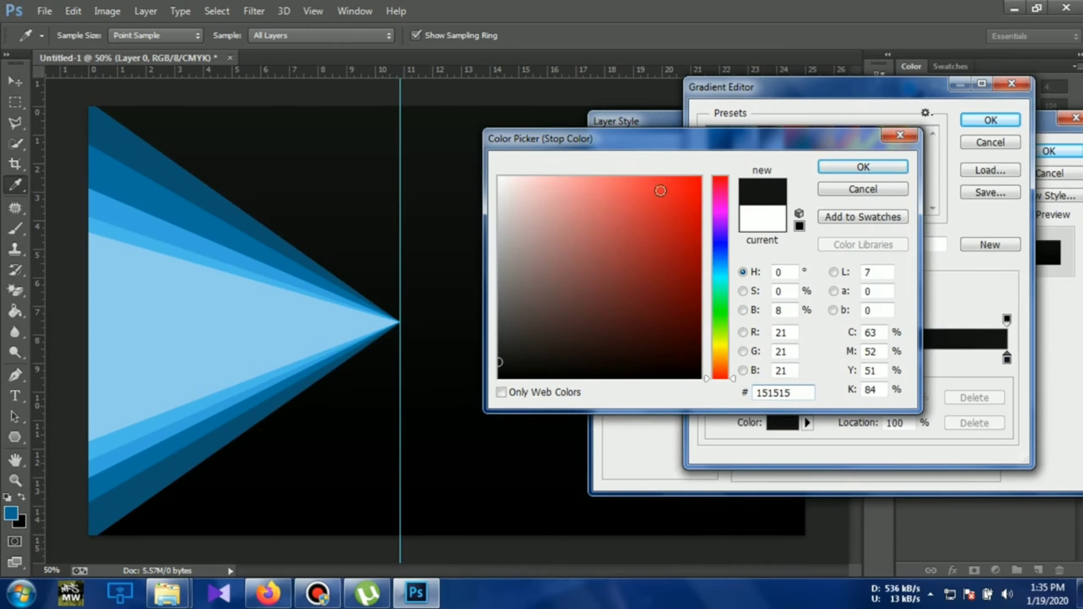
left_click(866, 168)
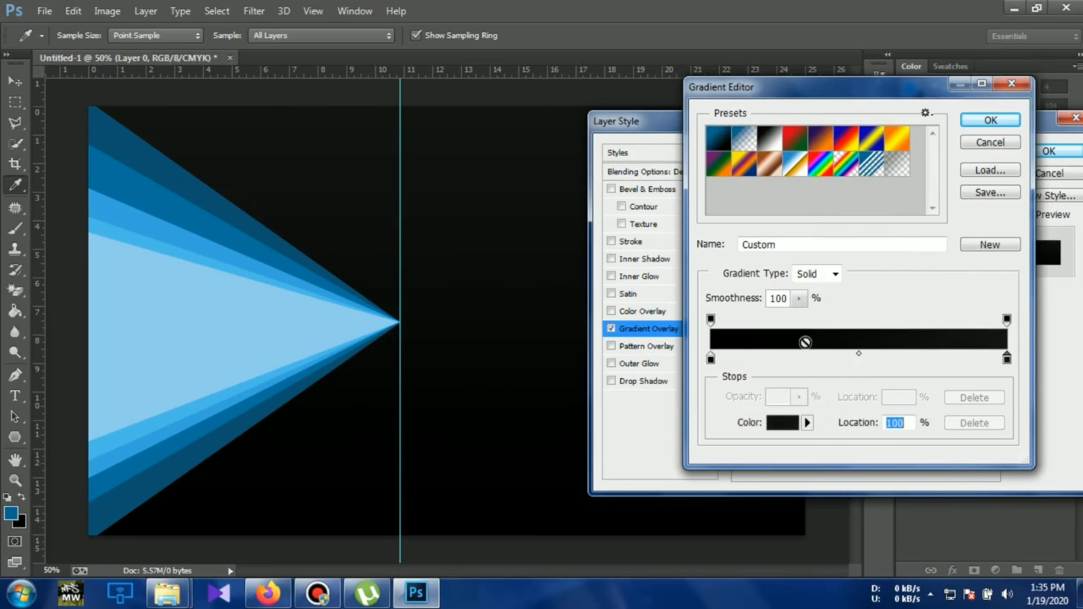
left_click(986, 121)
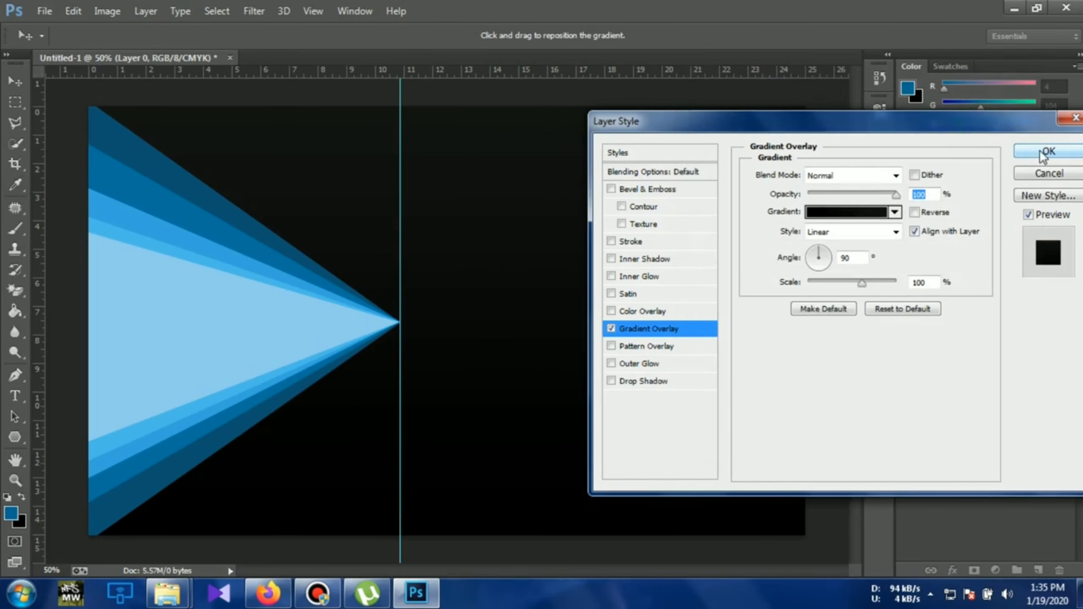
left_click(1032, 152)
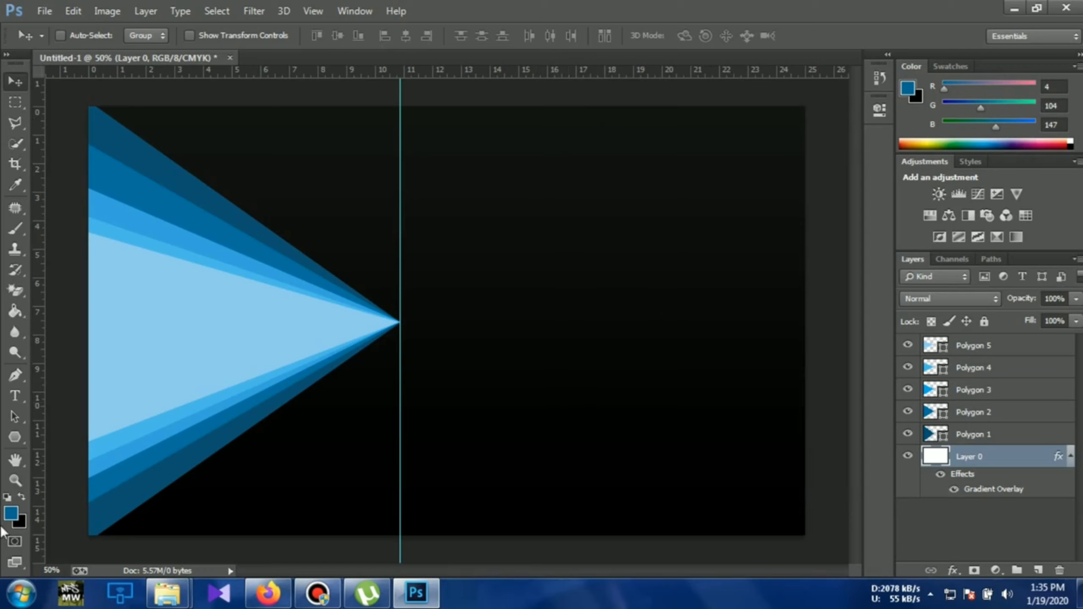
- Set the foreground color to #45c6ff
left_click(10, 516)
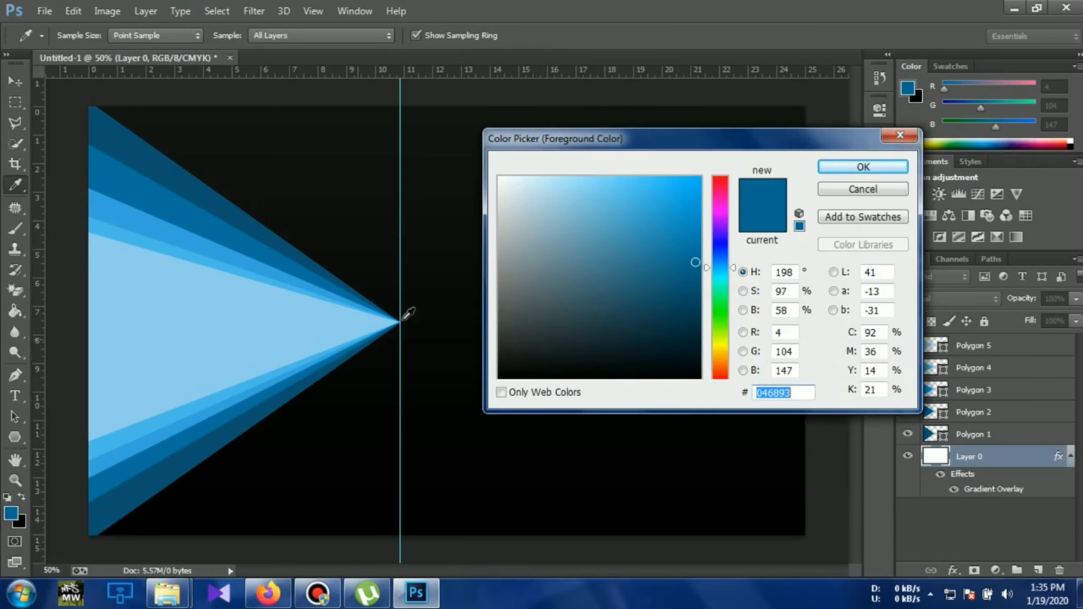
type("45c6ff")
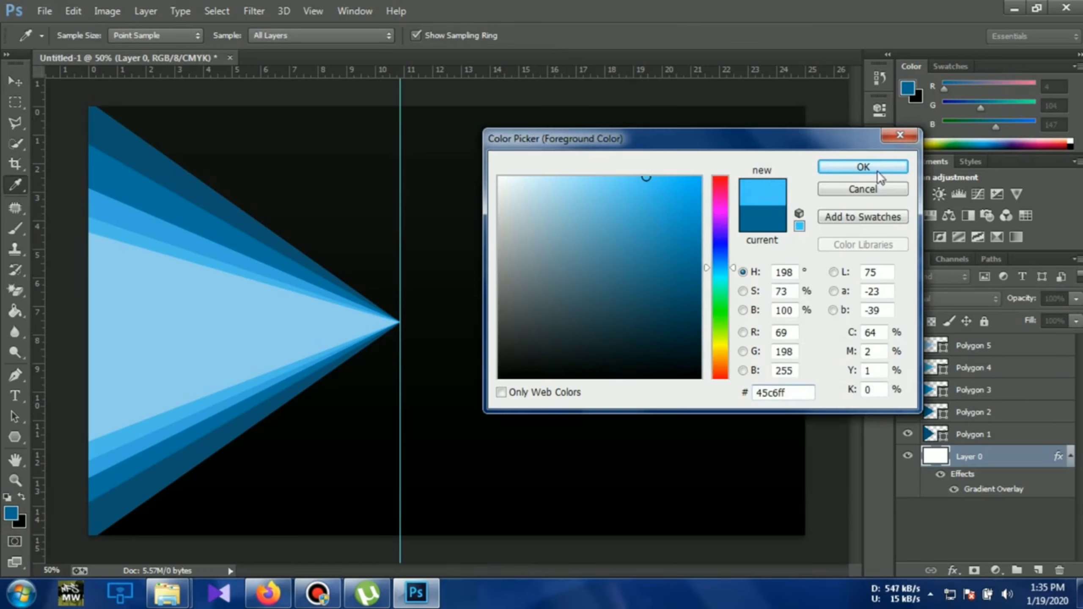
left_click(879, 170)
- Set up the Ellipse tool with no fill and a bright cyan #03eaff stroke
left_click(17, 439)
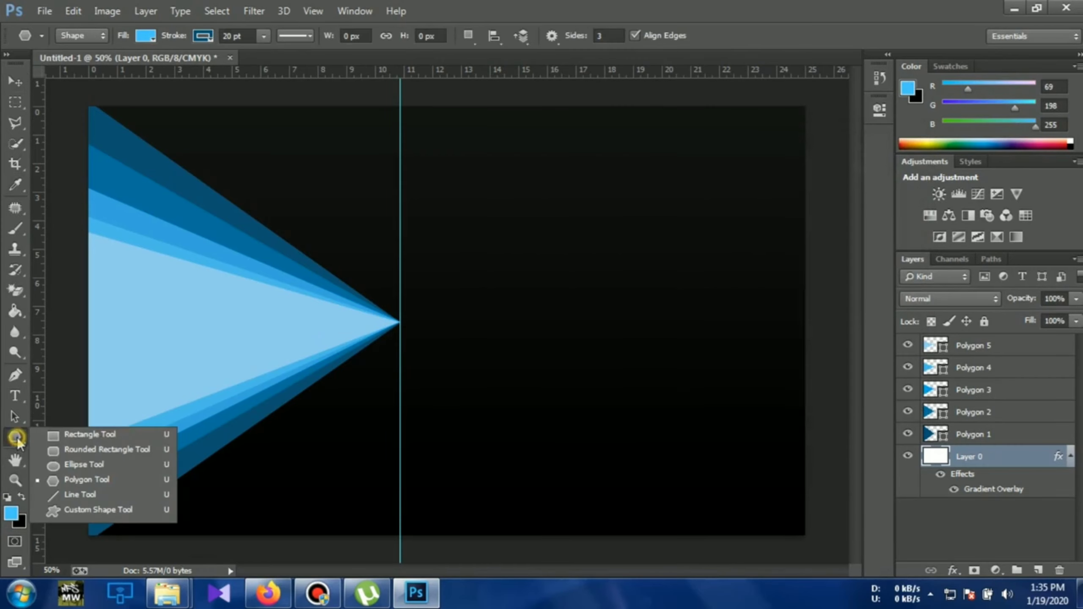
left_click(61, 466)
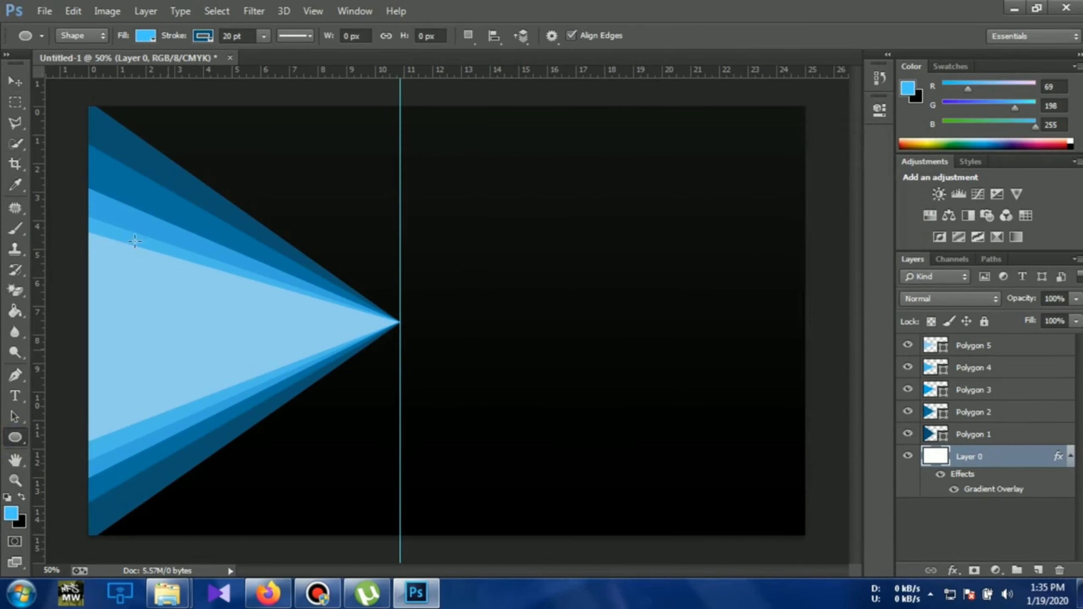
left_click(145, 36)
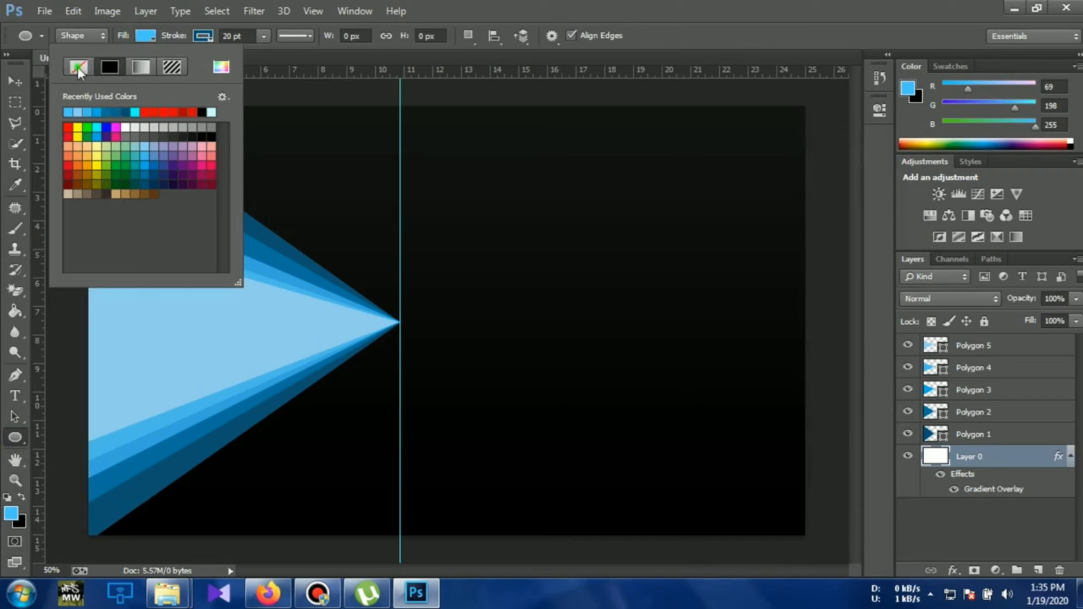
left_click(78, 66)
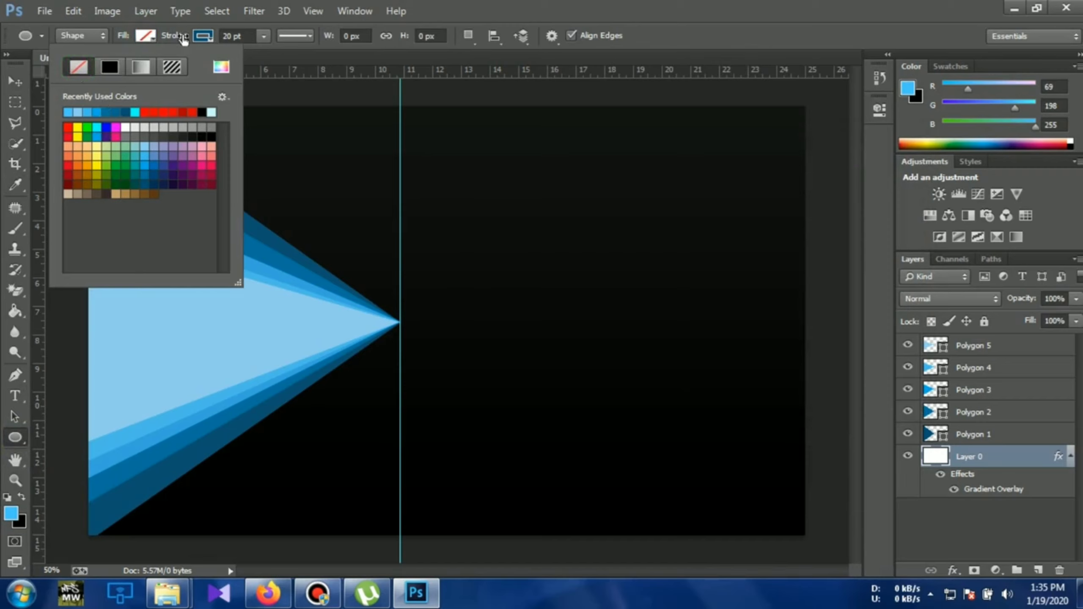
left_click(202, 36)
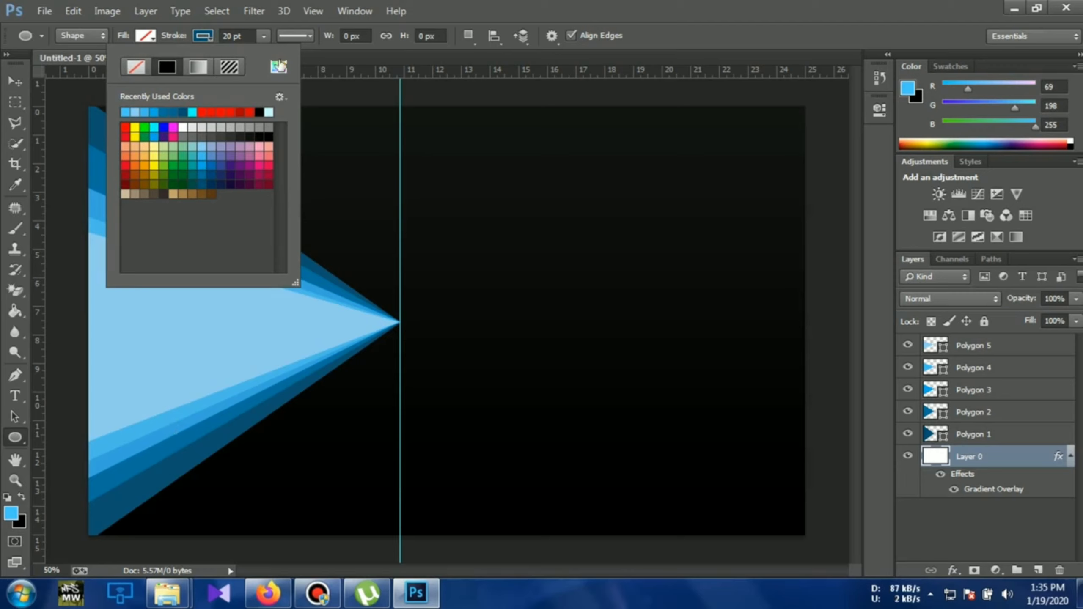
left_click(280, 64)
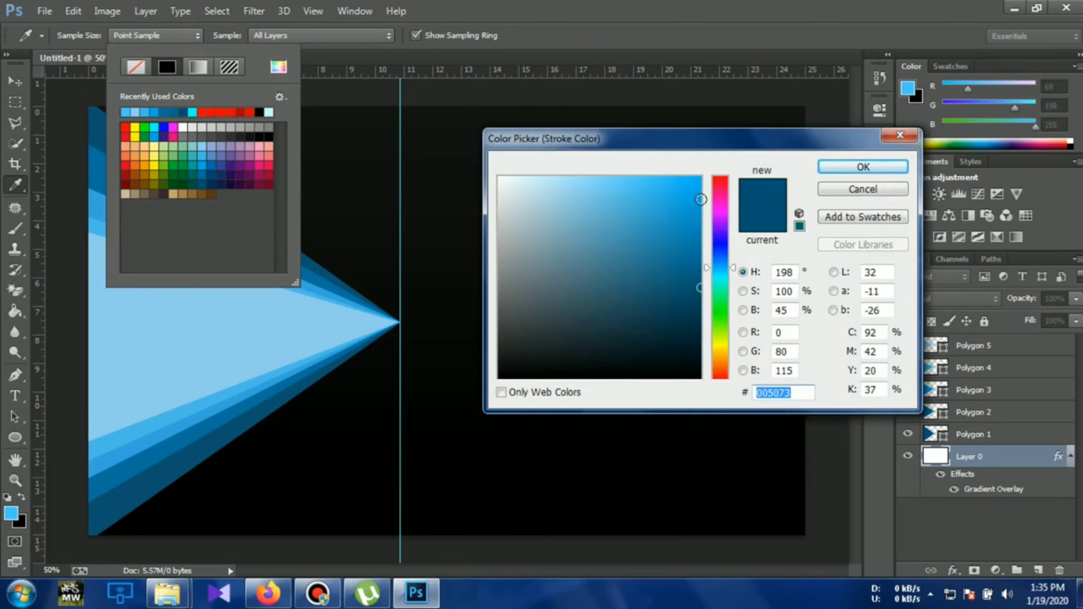
left_click_drag(719, 192, 714, 274)
left_click_drag(696, 187, 700, 163)
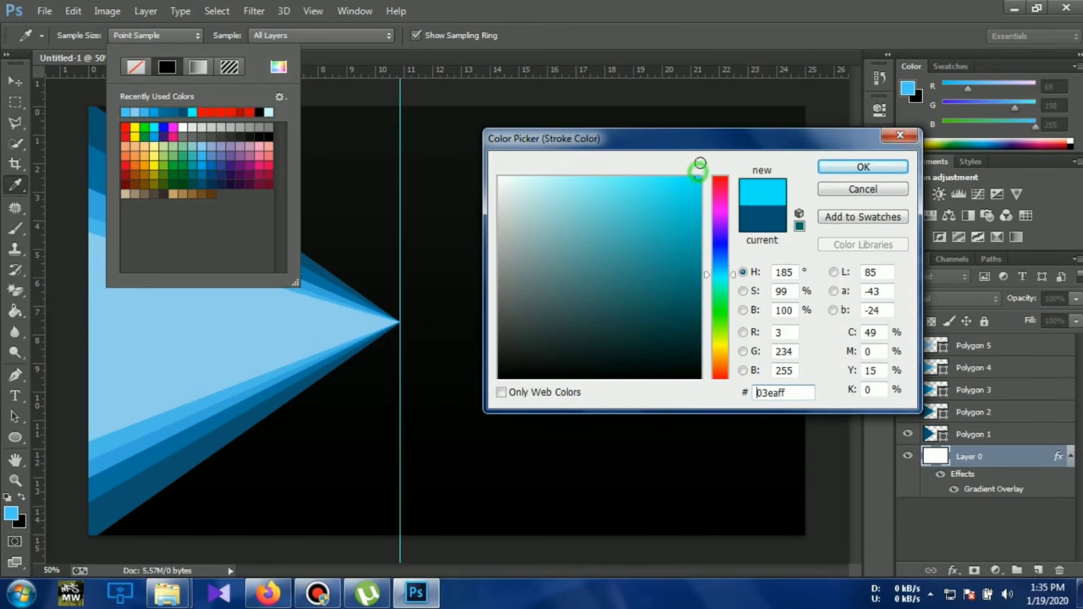
key("Return")
- Draw a circle outline about 298 by 300 px on the upper dark area beyond the guide and shift it slightly left
mouse_move(578, 185)
left_mouse_down()
mouse_move(672, 278)
mouse_move(695, 282)
mouse_move(695, 302)
left_mouse_up()
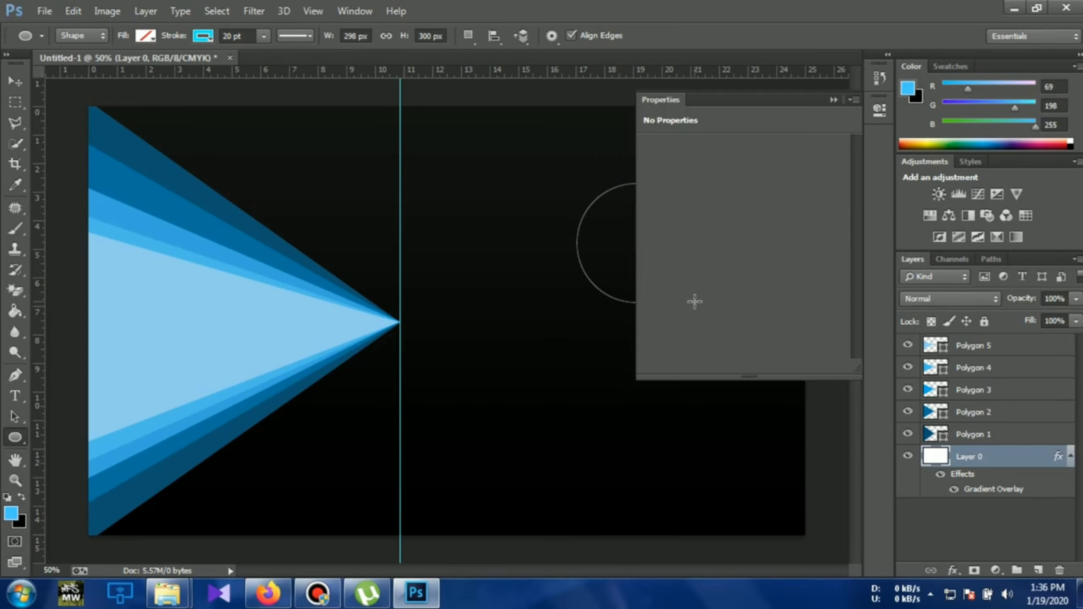
left_click(834, 99)
left_click(14, 83)
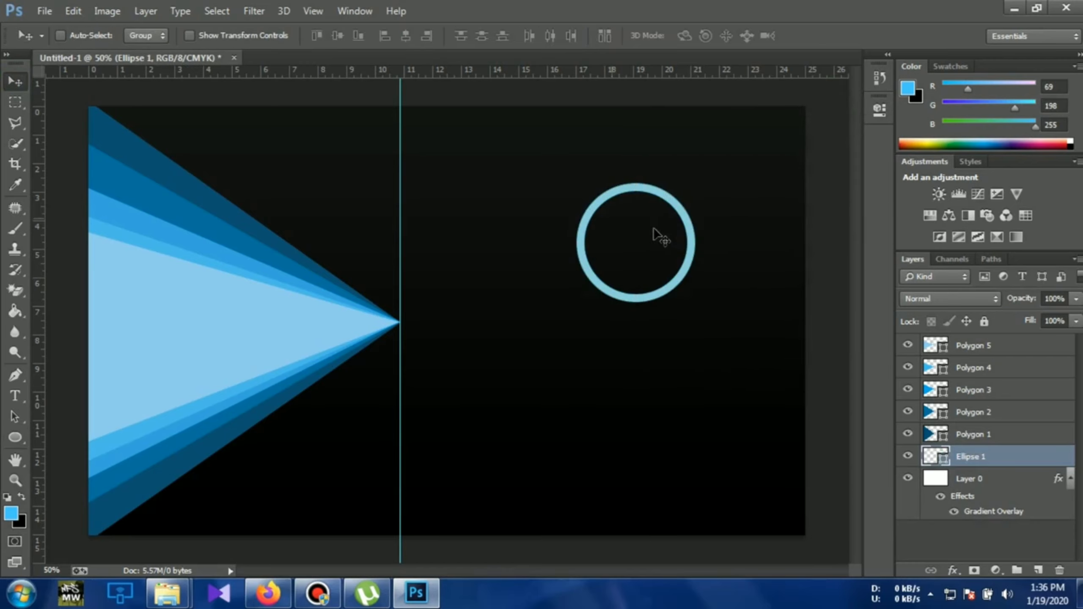
left_click_drag(655, 235, 625, 243)
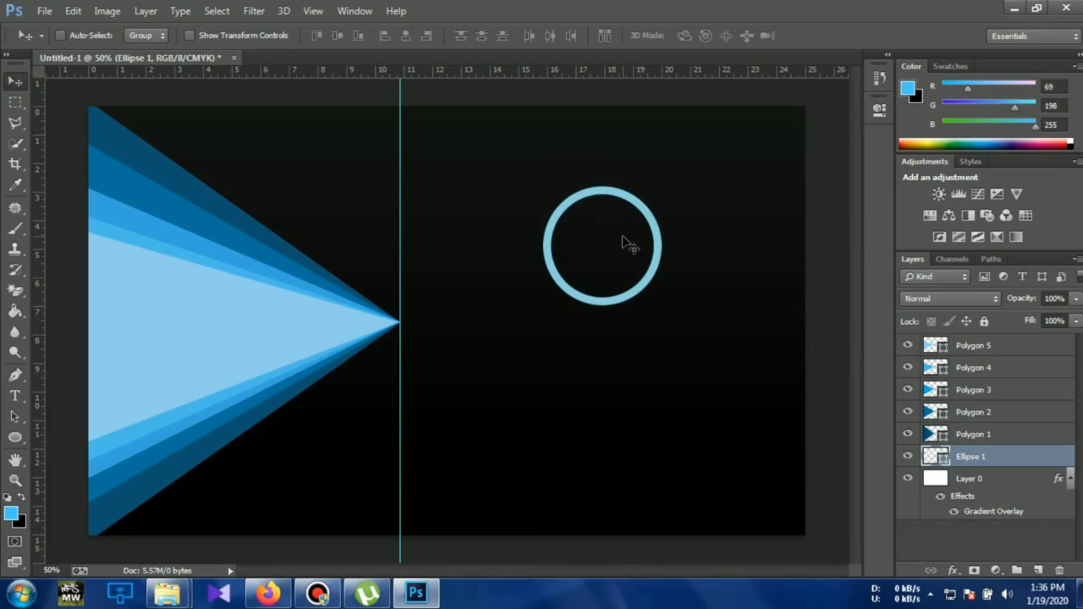
- Scale the circle outline down to about 74% around its center and apply the transform
key("ctrl+t")
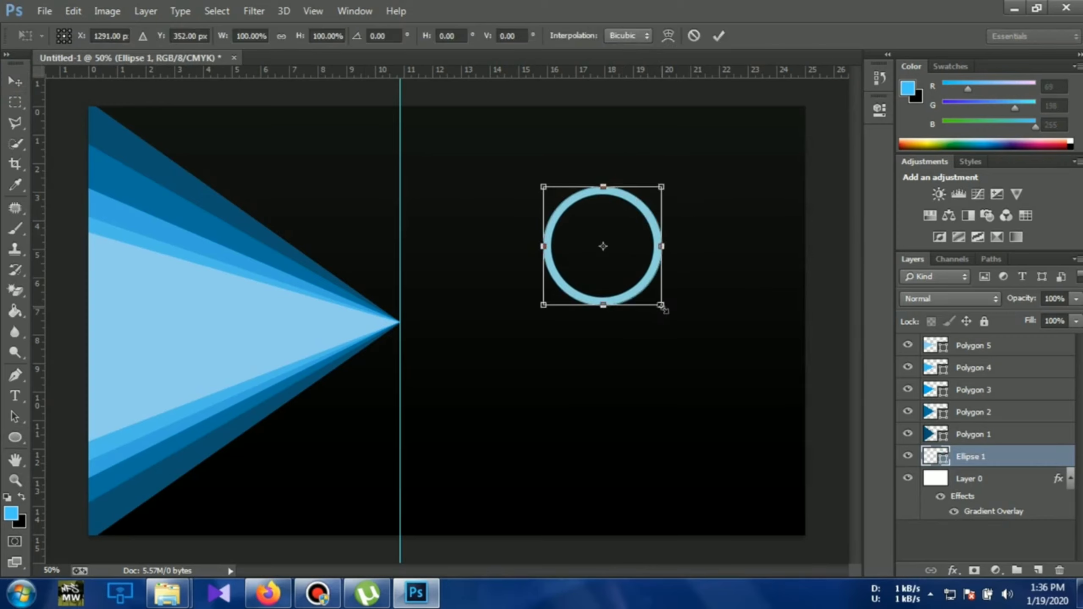
left_click_drag(662, 304, 654, 292)
left_click_drag(650, 289, 646, 289)
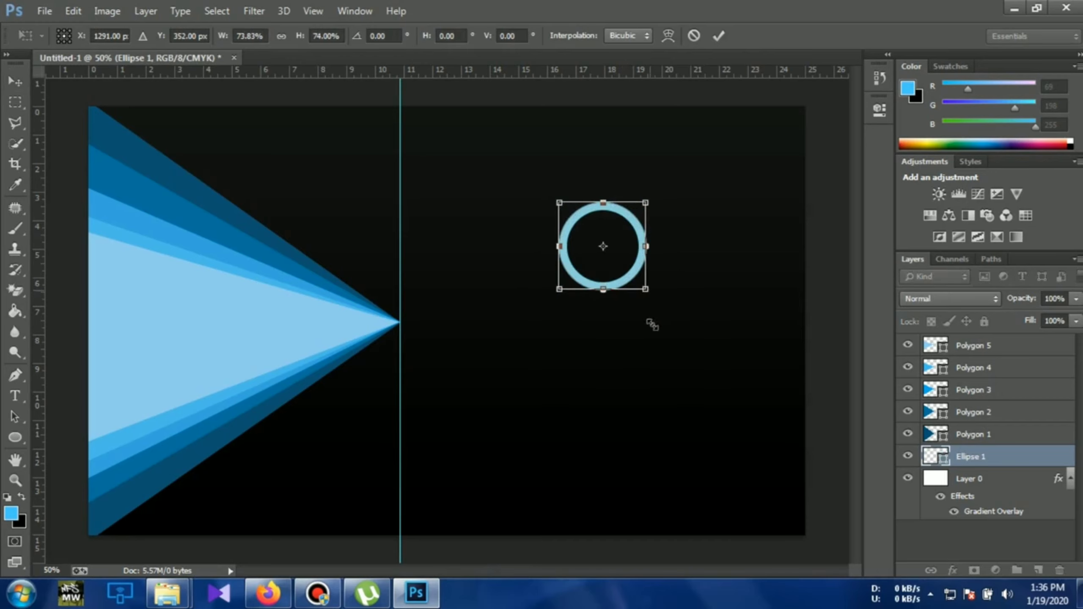
key("Return")
- Draw a rounded rectangle about 34 by 154 px with a 10 px radius across the circle's top edge and center it horizontally on the circle
left_click(14, 438)
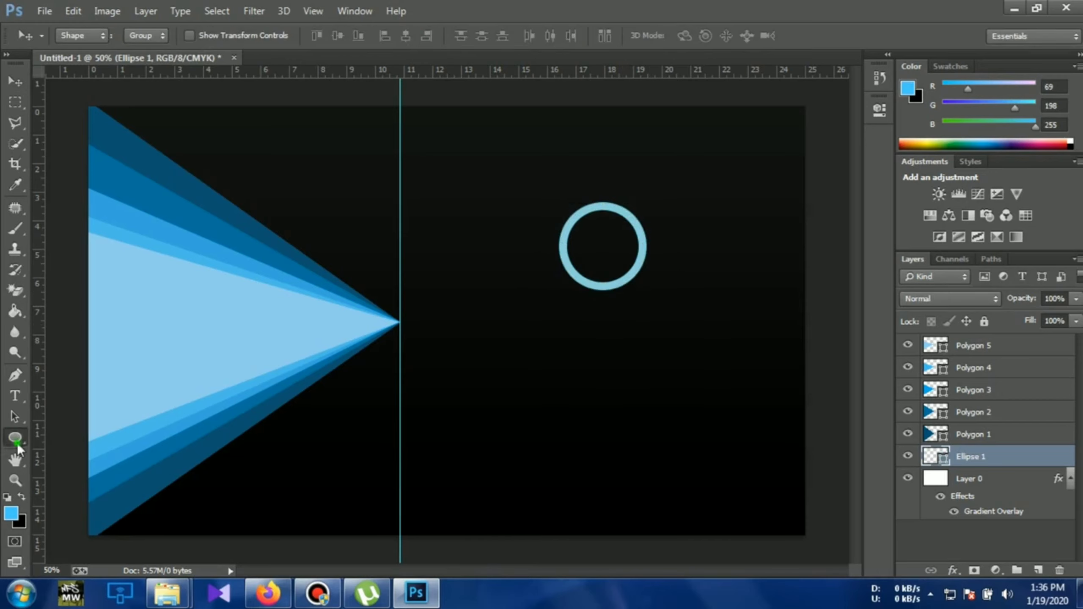
left_click(70, 451)
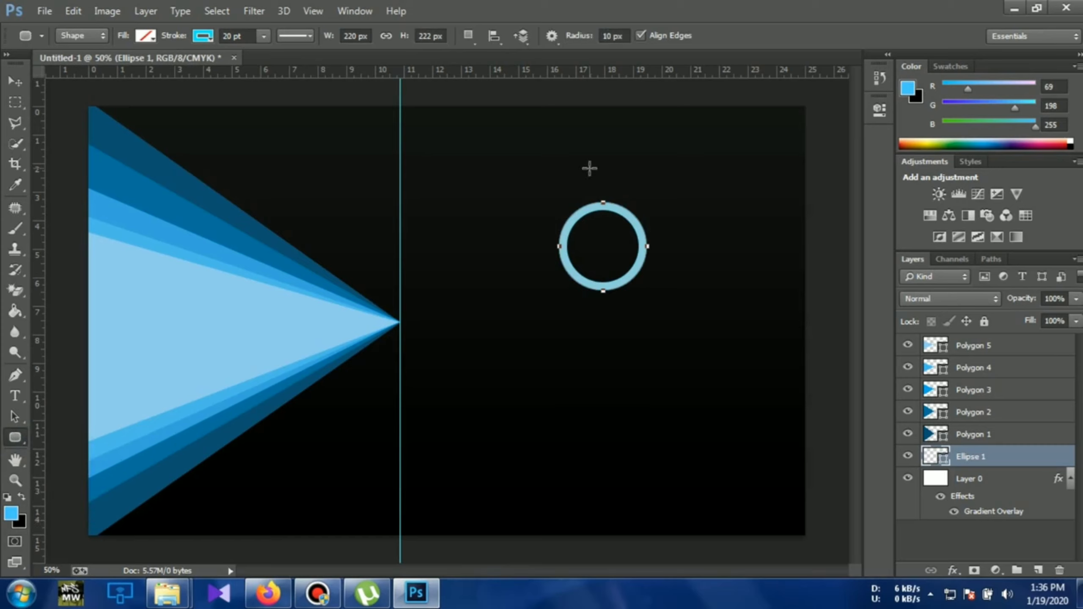
left_click_drag(589, 170, 602, 231)
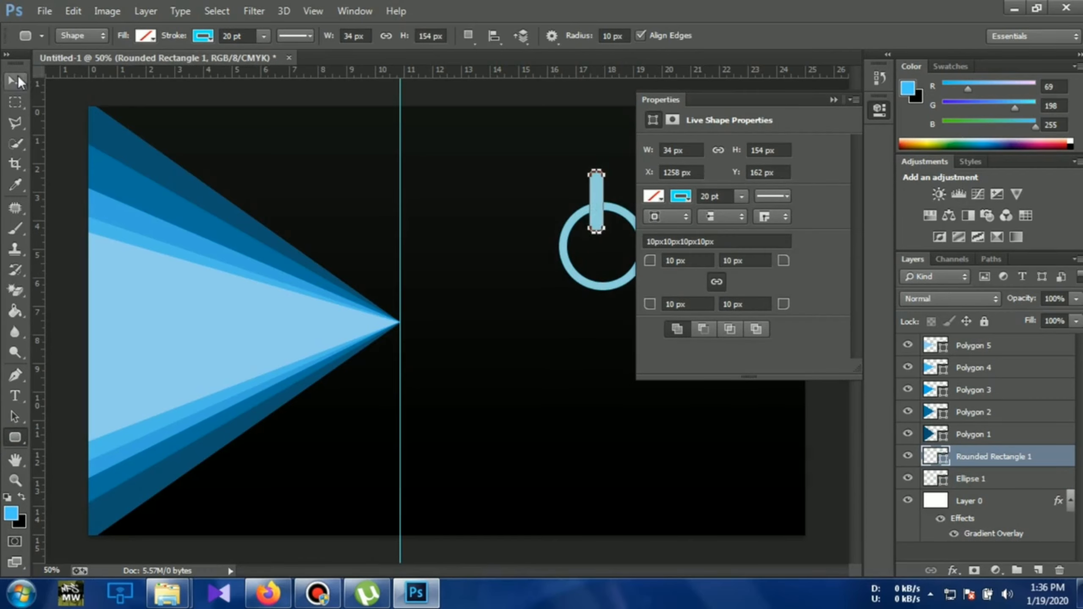
left_click(15, 82)
left_click_drag(608, 196, 615, 198)
left_click(831, 99)
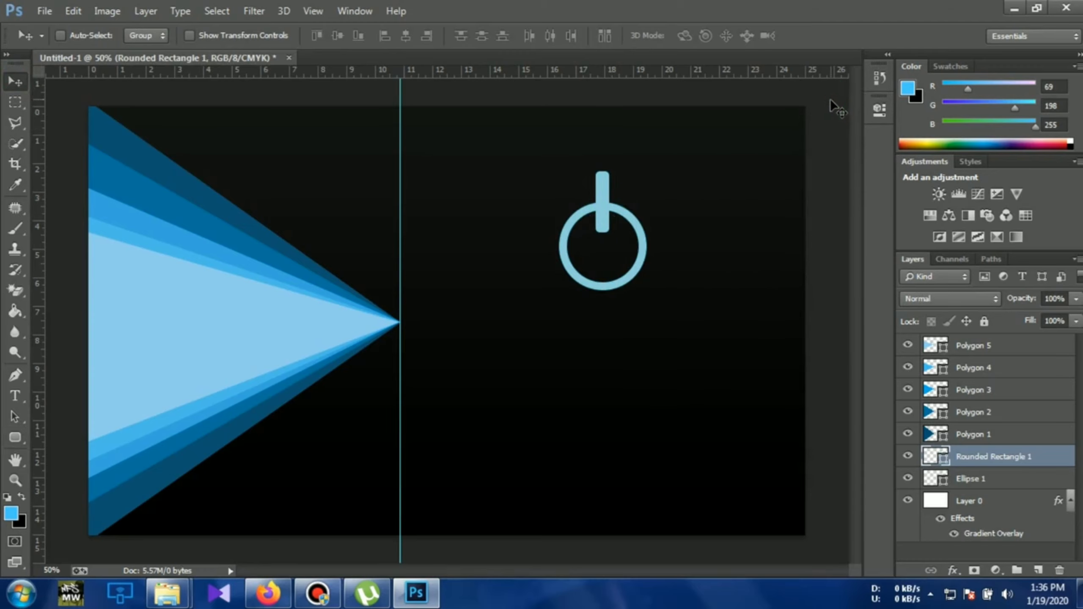
- Stretch the rounded rectangle downward until its lower end reaches the circle's center
key("ctrl+t")
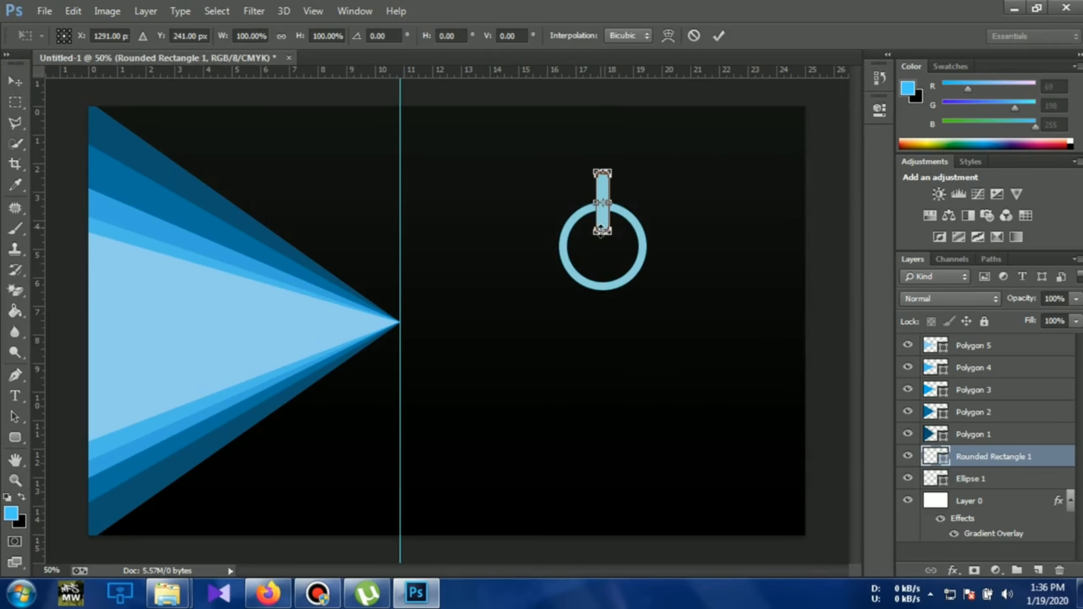
mouse_move(611, 232)
left_mouse_down()
mouse_move(623, 242)
mouse_move(608, 224)
left_mouse_up()
key("Return")
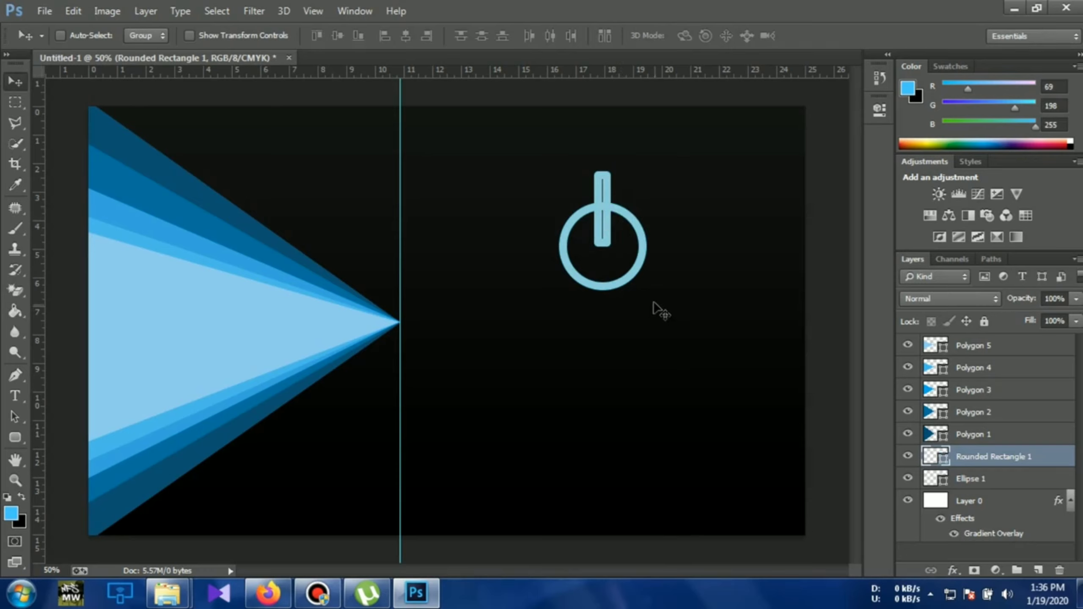
- Widen the rounded rectangle to about 214%, keeping it centered on the circle, and apply the transform
key("ctrl+t")
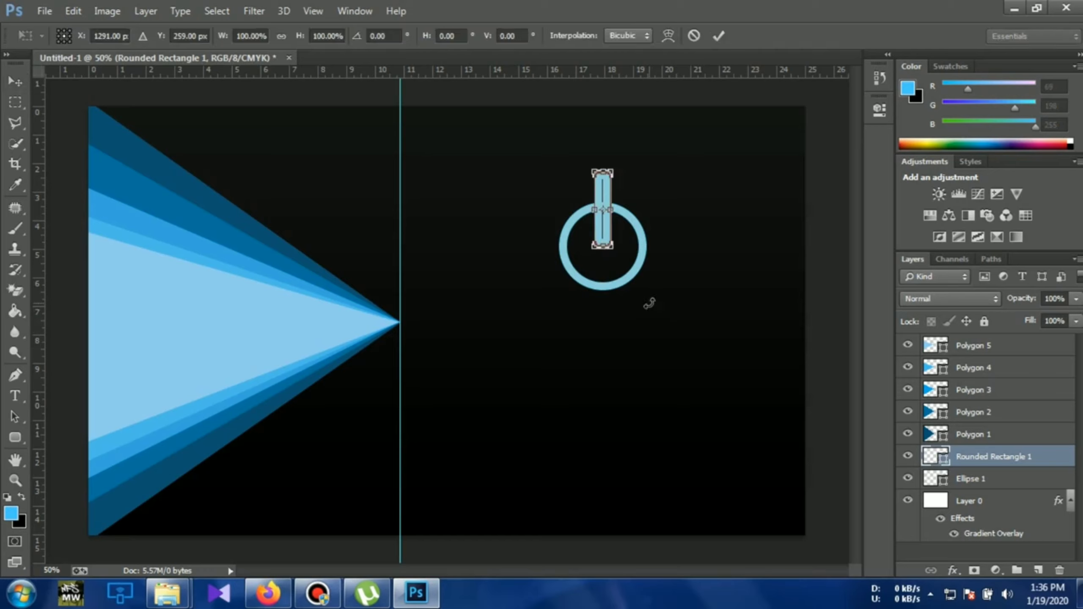
key("Right")
key("Right")
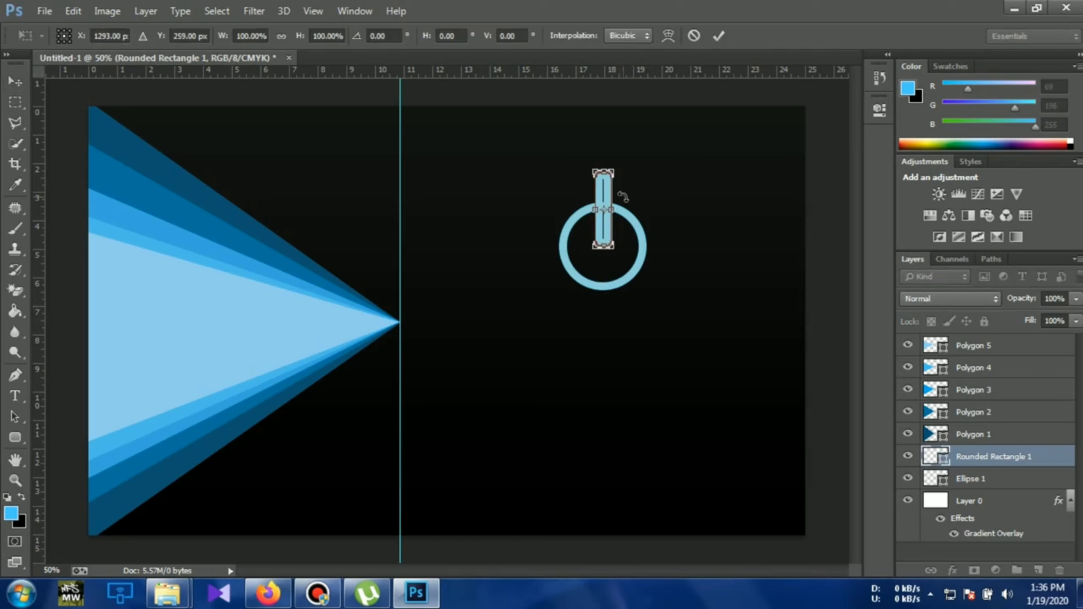
mouse_move(613, 210)
left_mouse_down()
mouse_move(583, 210)
mouse_move(626, 210)
left_mouse_up()
left_click(593, 211)
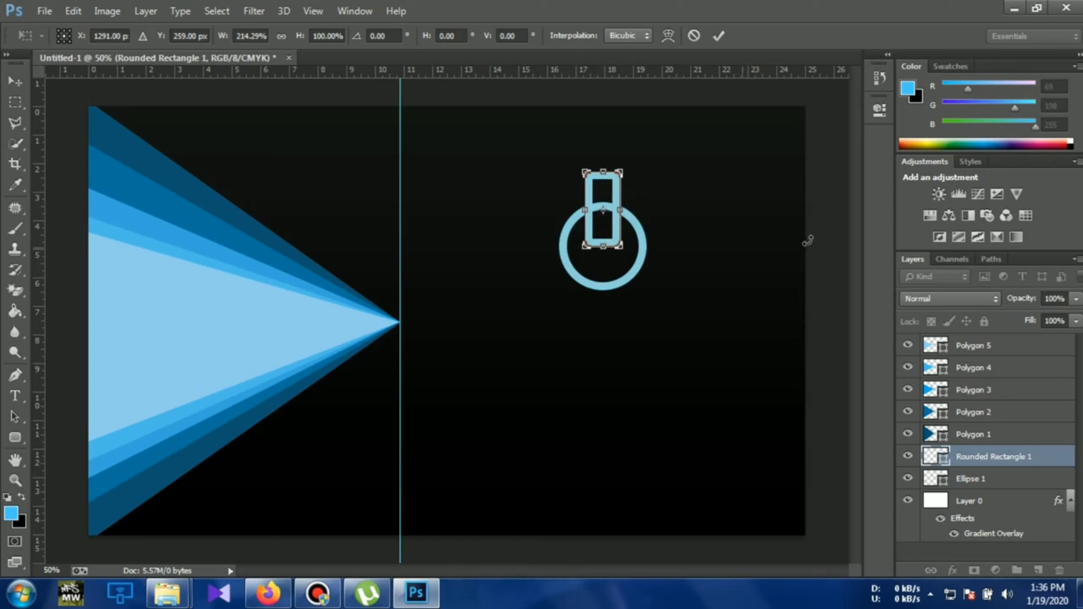
key("Return")
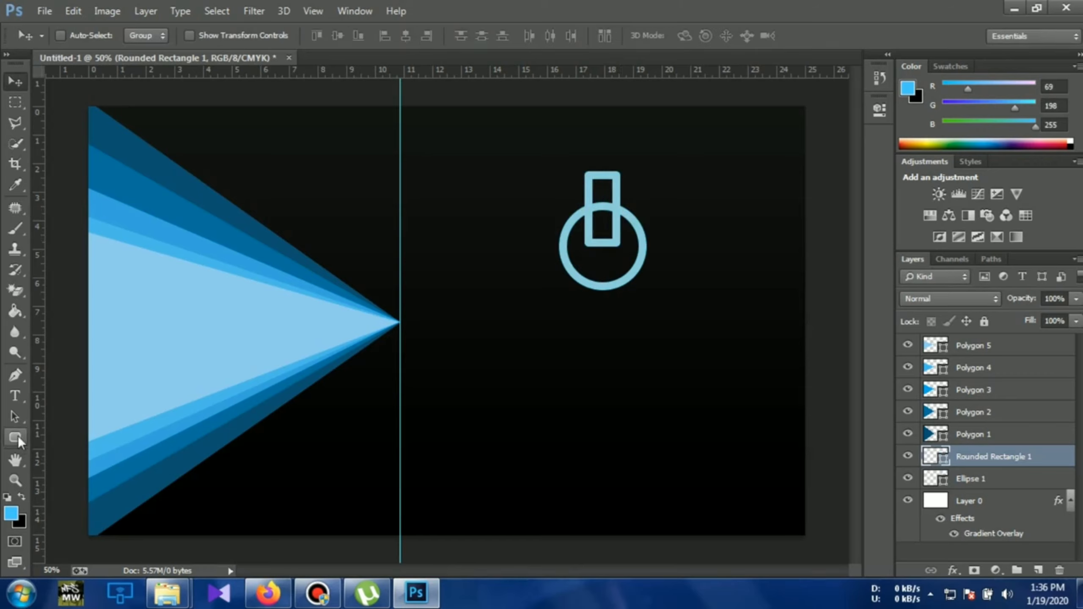
- Select the Ellipse 1 circle layer, choose the Eraser with a hard round brush, and rasterize the shape
left_click(18, 476)
left_click_drag(608, 209, 711, 296)
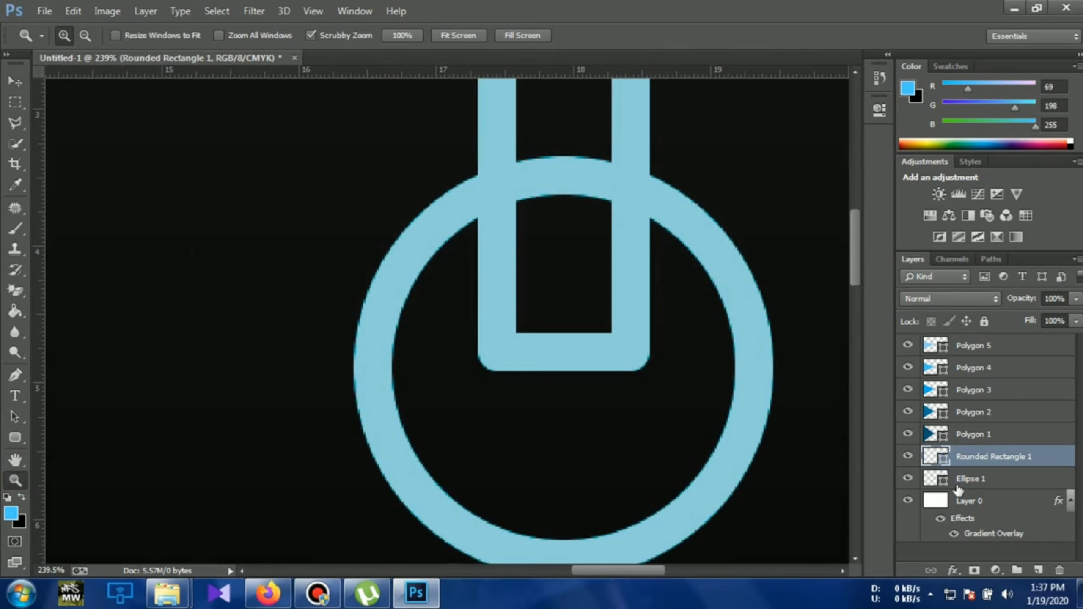
left_click(983, 479)
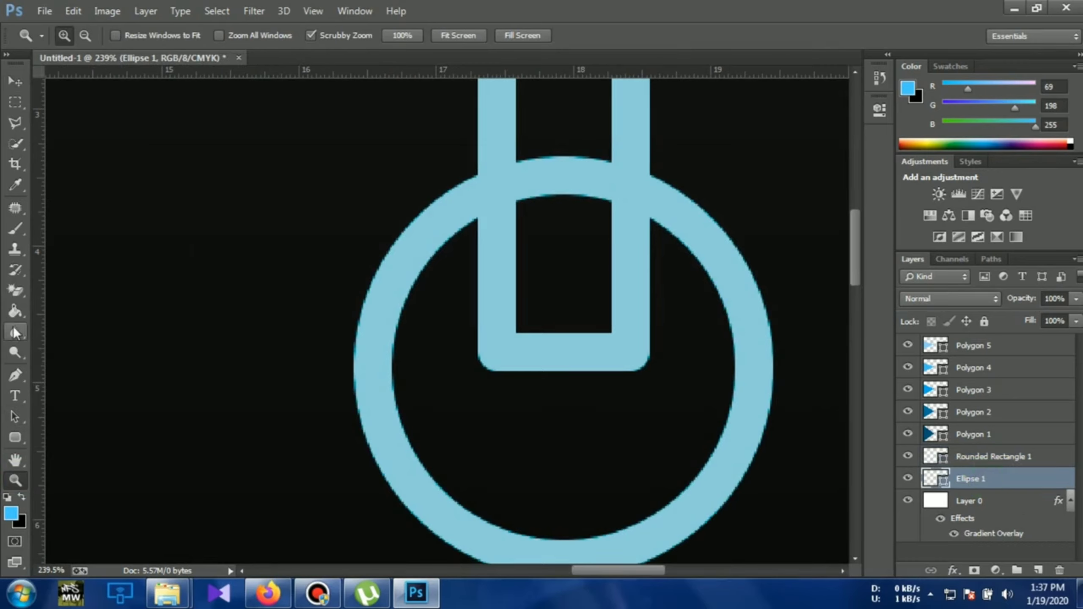
right_click(17, 297)
left_click(61, 287)
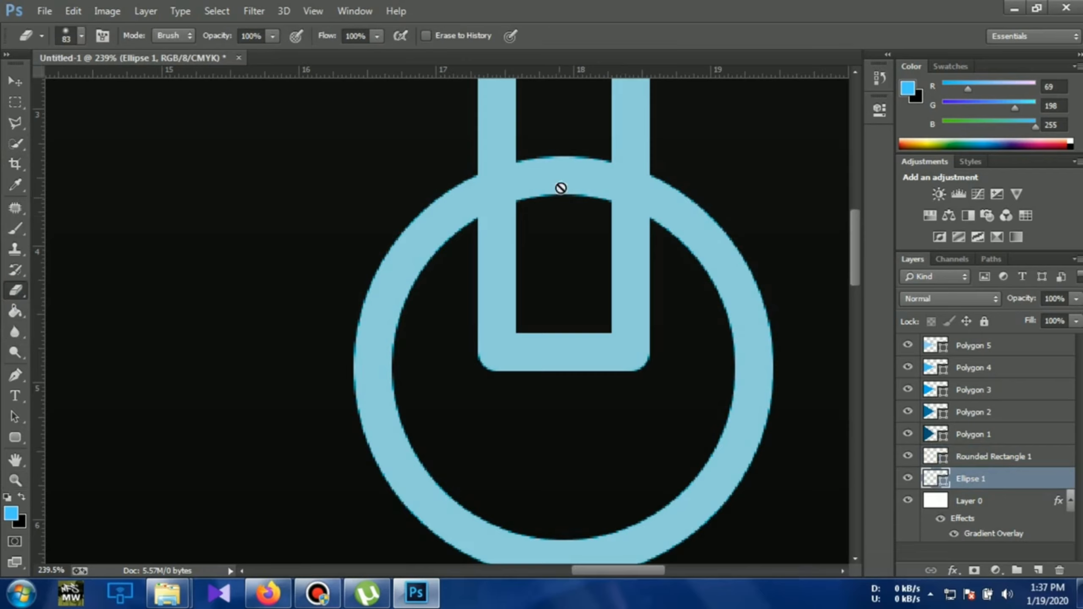
right_click(572, 195)
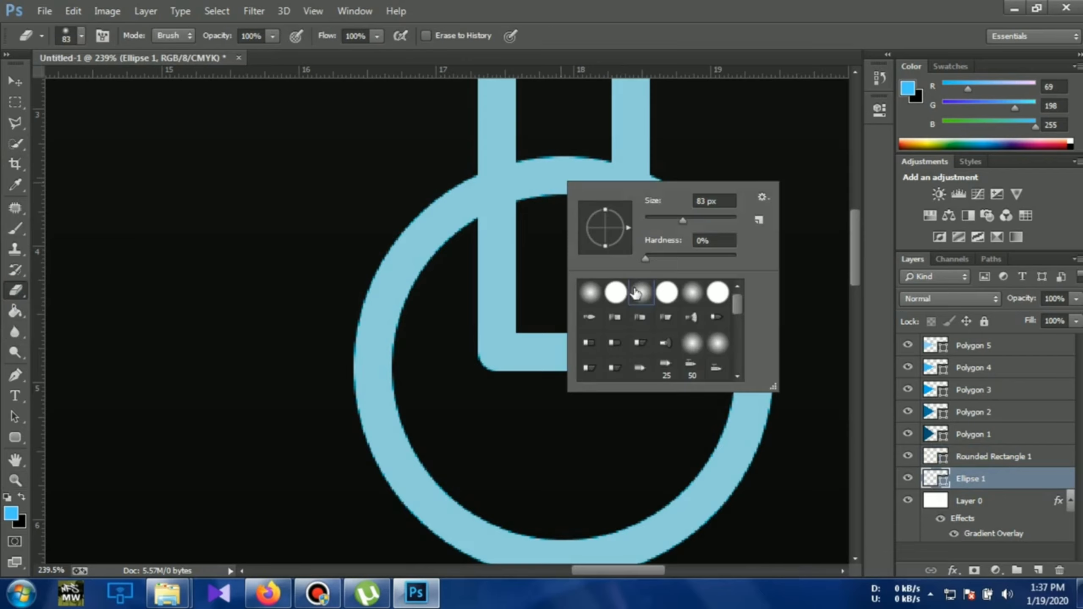
left_click(616, 293)
left_click_drag(685, 224, 658, 219)
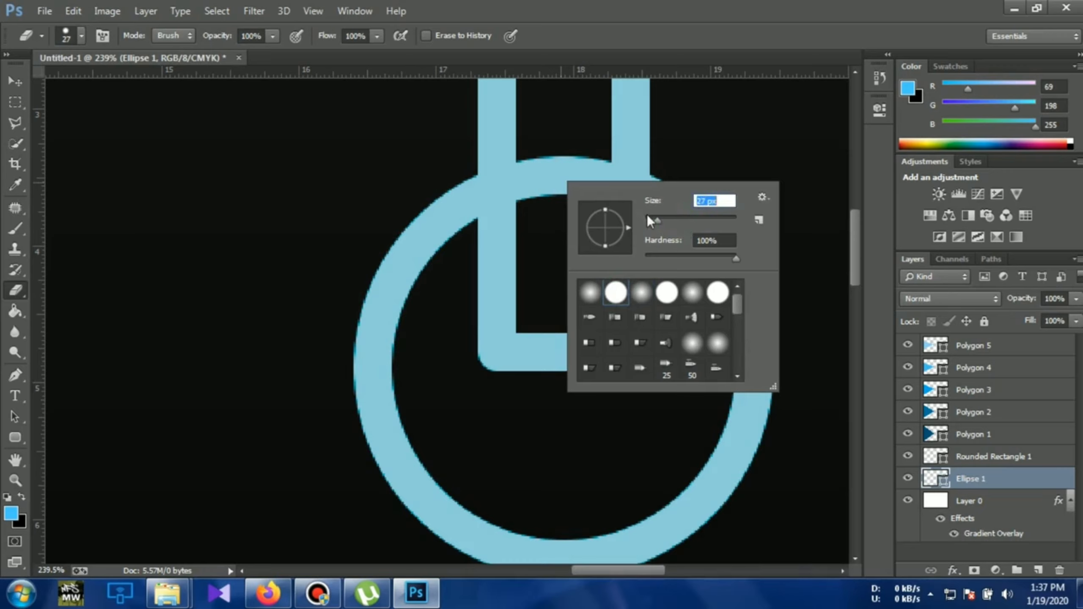
left_click(556, 147)
left_click(556, 146)
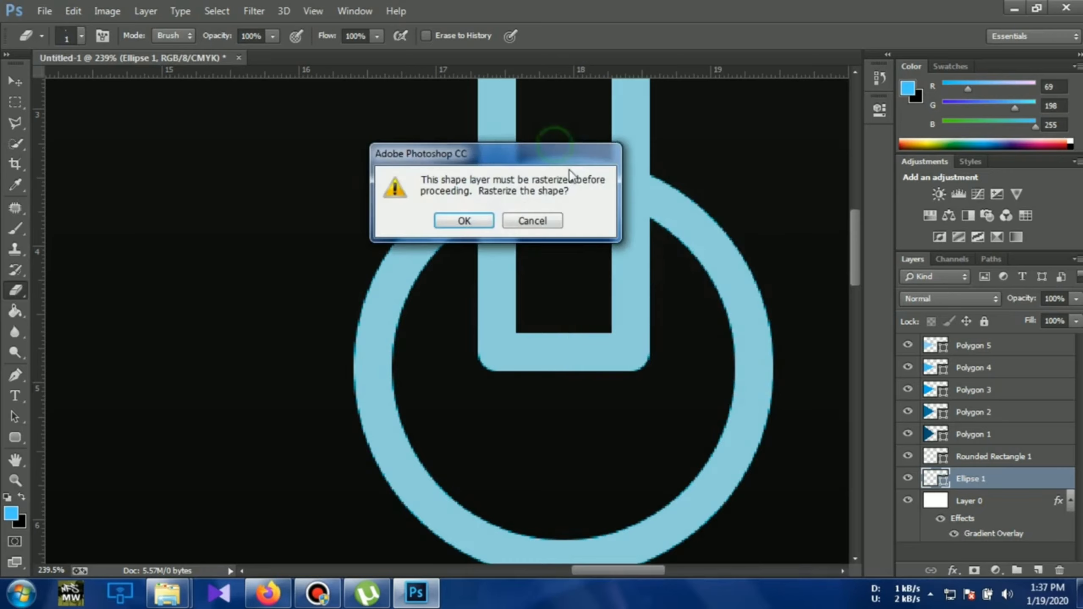
left_click(474, 217)
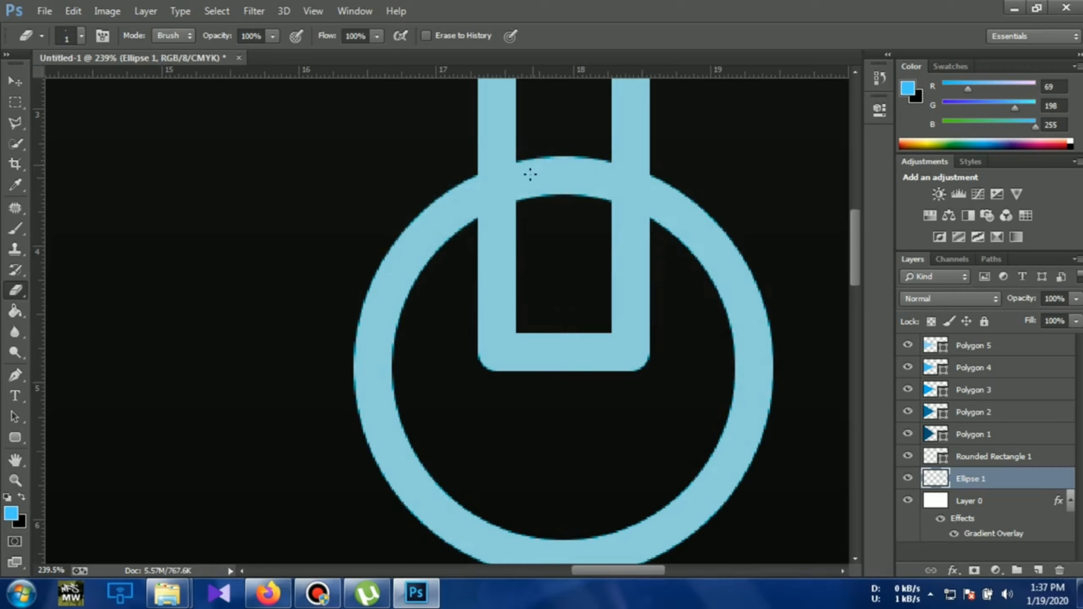
- Erase the circle's upper arc between the two sides of the rounded rectangle with a 27 px hard eraser
right_click(557, 212)
left_click_drag(647, 246, 652, 246)
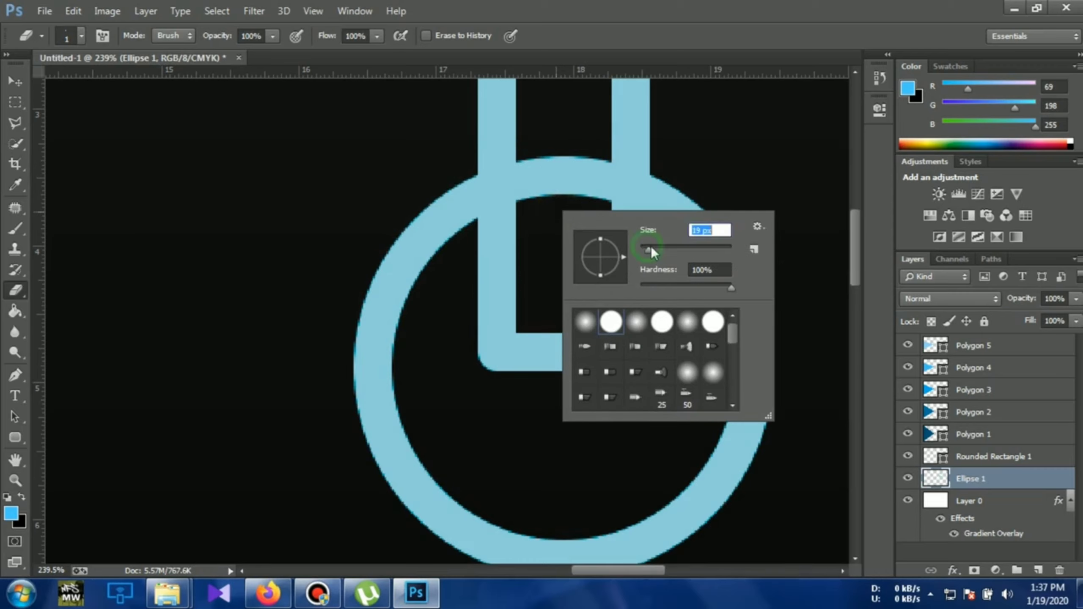
mouse_move(563, 162)
left_mouse_down()
mouse_move(552, 176)
mouse_move(542, 161)
mouse_move(543, 204)
left_mouse_up()
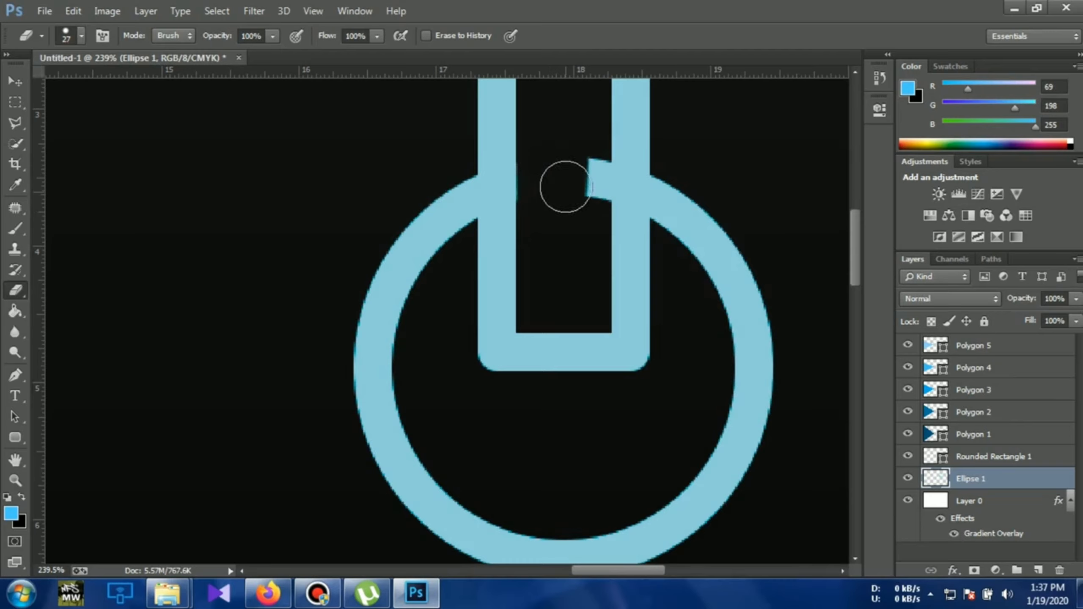
left_click(583, 173)
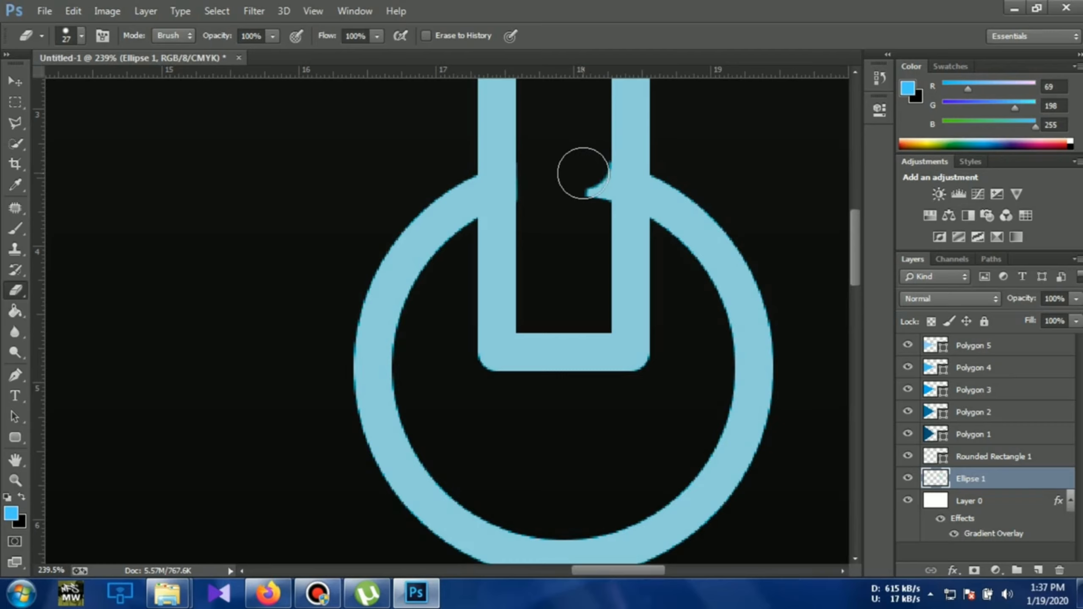
left_click(585, 171)
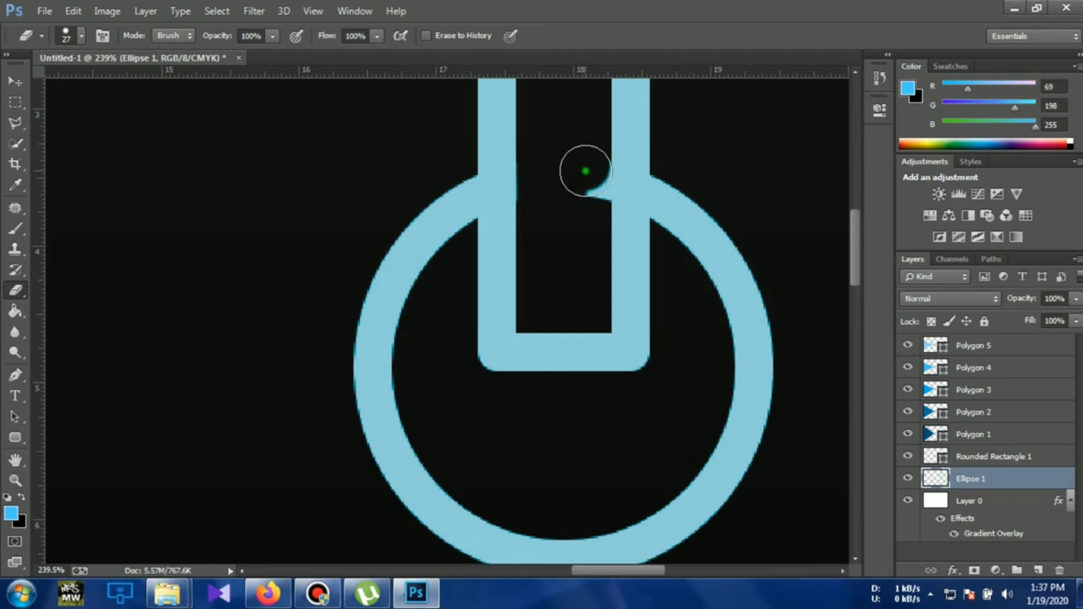
left_click(583, 182)
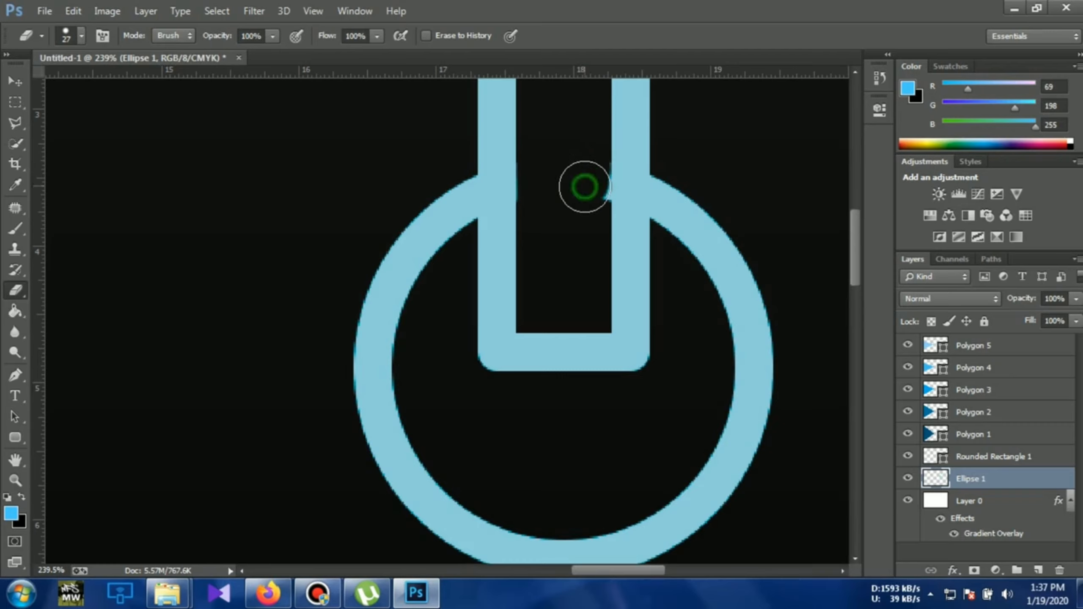
left_click(586, 197)
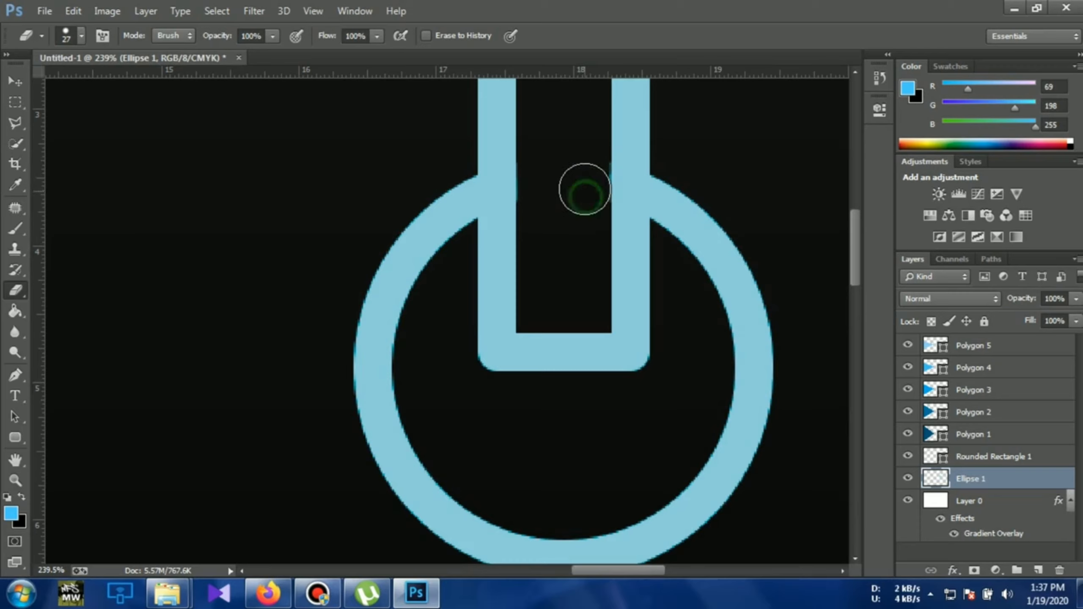
left_click(585, 179)
left_click(584, 166)
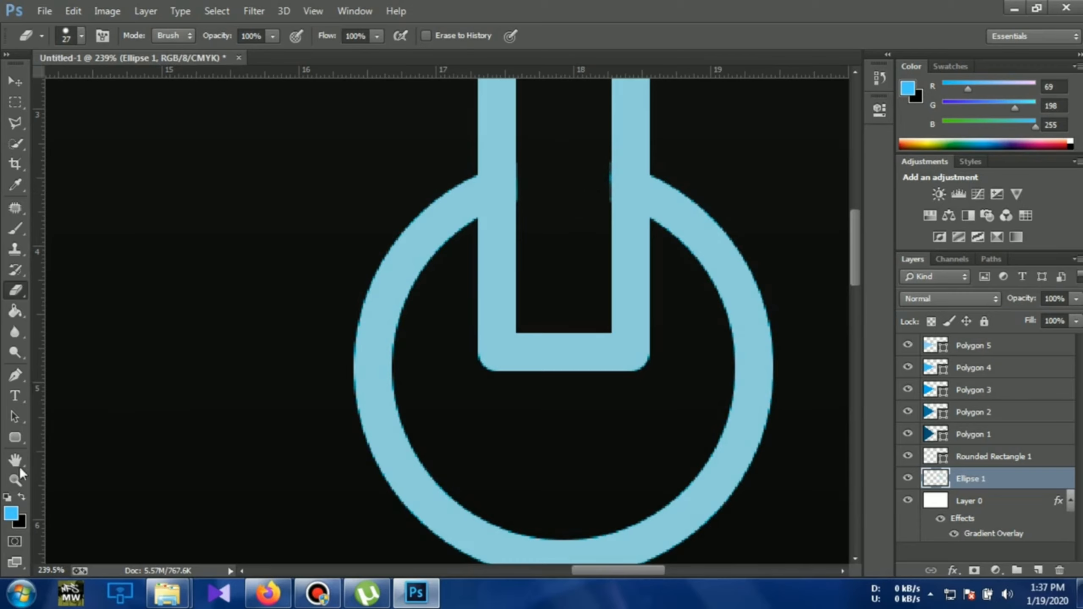
- Draw an ellipse outline about 214 by 224 px with a 20 pt stroke and move it onto the existing circle
left_click(15, 480)
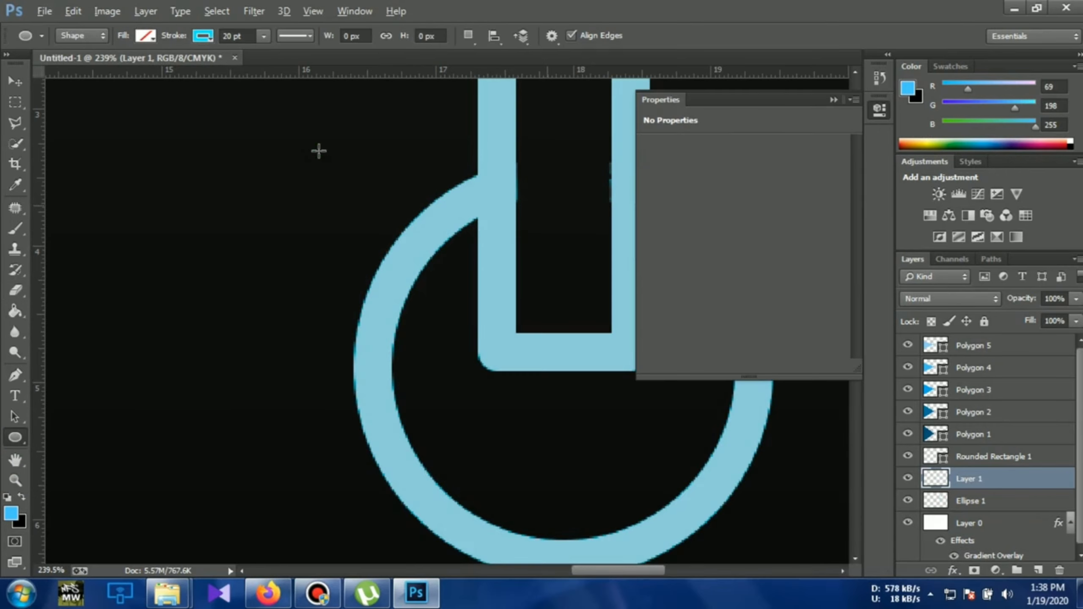
key("ctrl+z")
mouse_move(317, 149)
left_mouse_down()
mouse_move(358, 186)
mouse_move(495, 247)
mouse_move(679, 474)
mouse_move(667, 549)
mouse_move(687, 555)
mouse_move(719, 540)
mouse_move(712, 551)
mouse_move(738, 565)
mouse_move(781, 561)
mouse_move(725, 540)
left_mouse_up()
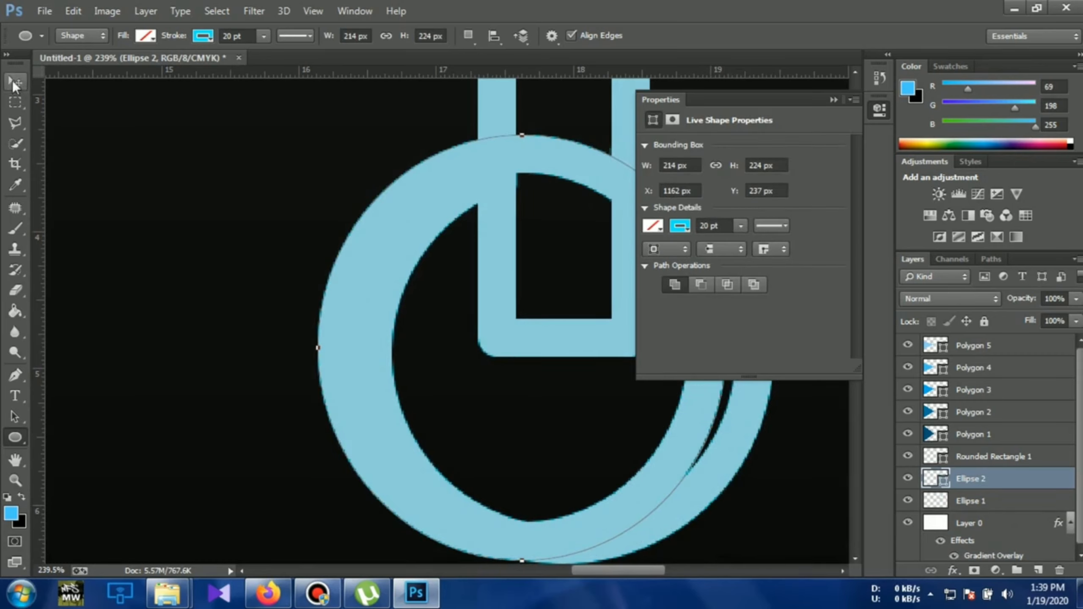
left_click(15, 81)
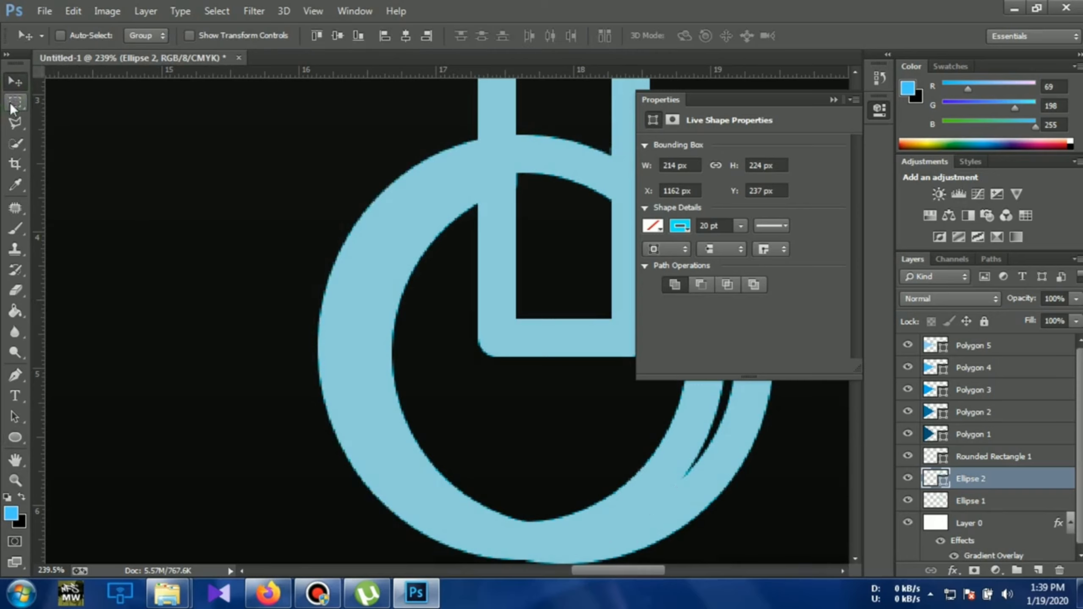
left_click(15, 102)
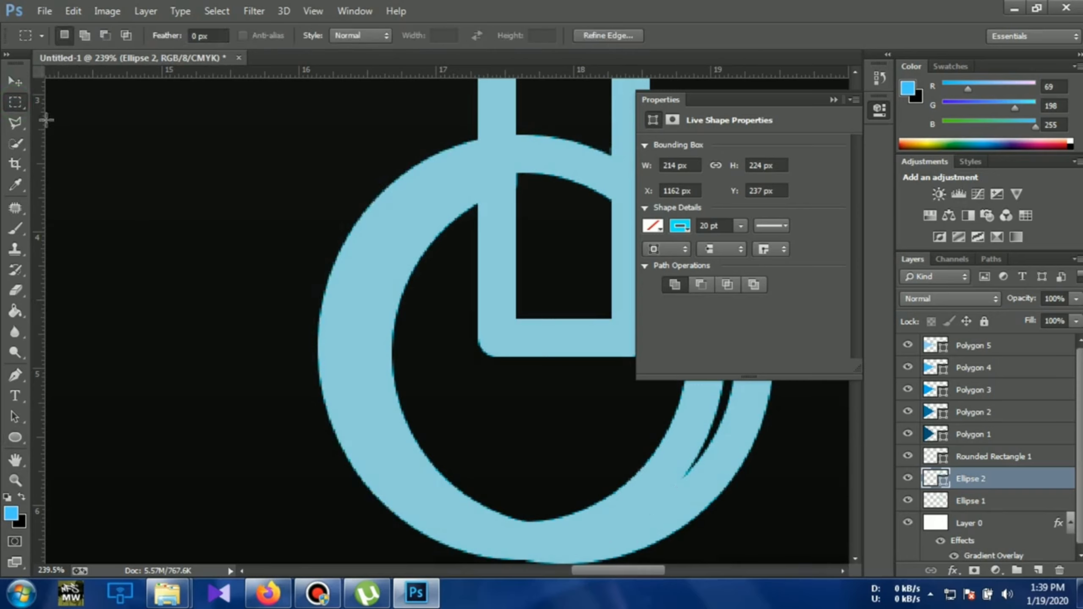
left_click(854, 91)
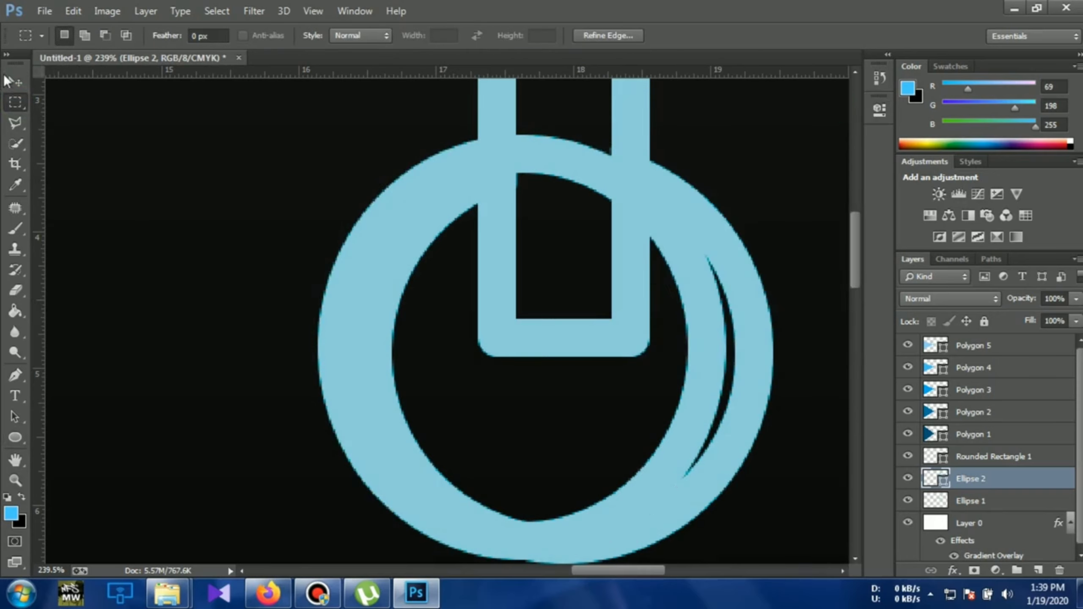
left_click(9, 82)
left_click_drag(491, 261, 572, 261)
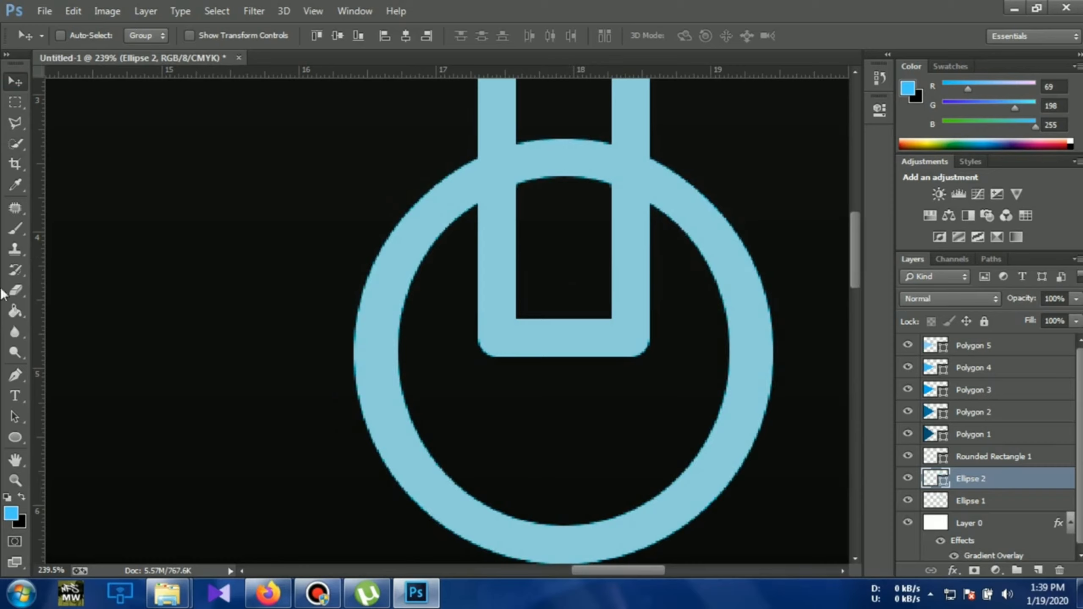
- Recolor the Ellipse 2 stroke to a recently used medium blue and move its layer above Rounded Rectangle 1
left_click(22, 441)
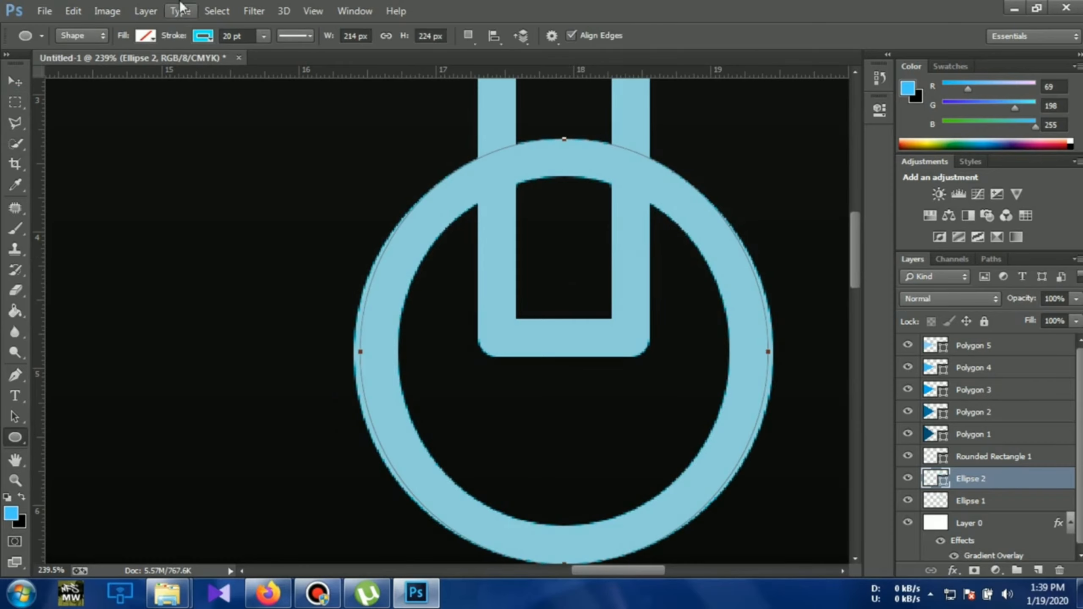
left_click(203, 36)
left_click(136, 112)
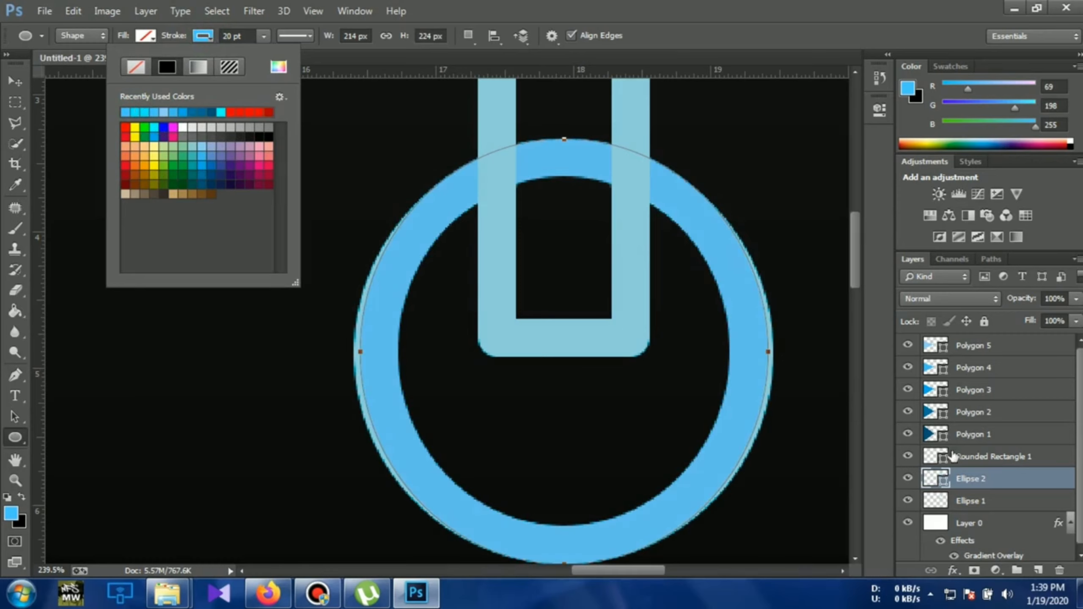
left_click_drag(984, 480, 983, 455)
left_click_drag(983, 455, 983, 450)
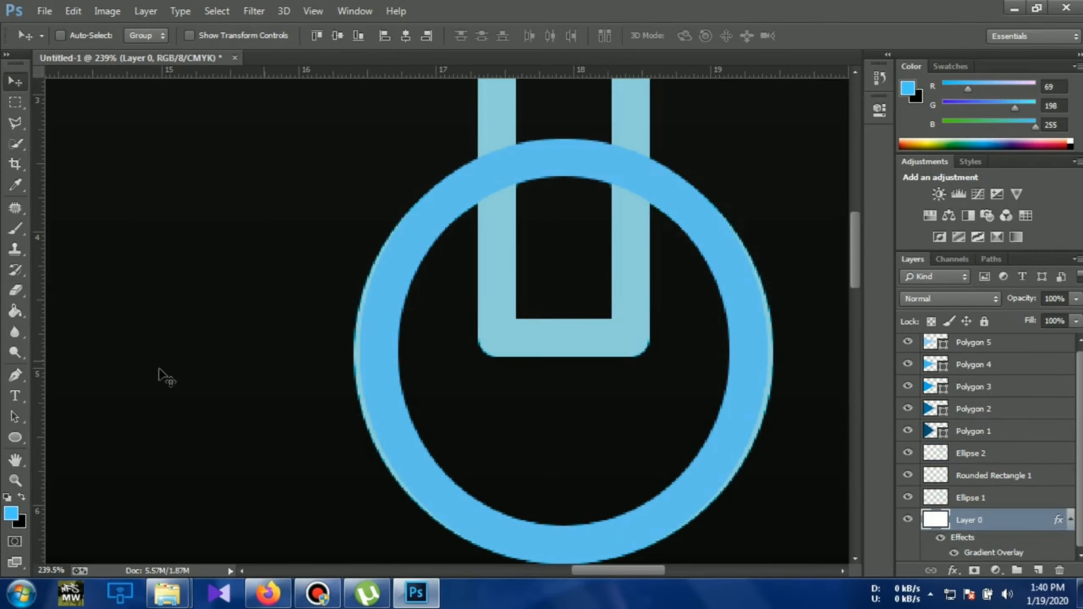
left_click(15, 416)
left_click(15, 438)
right_click(392, 375)
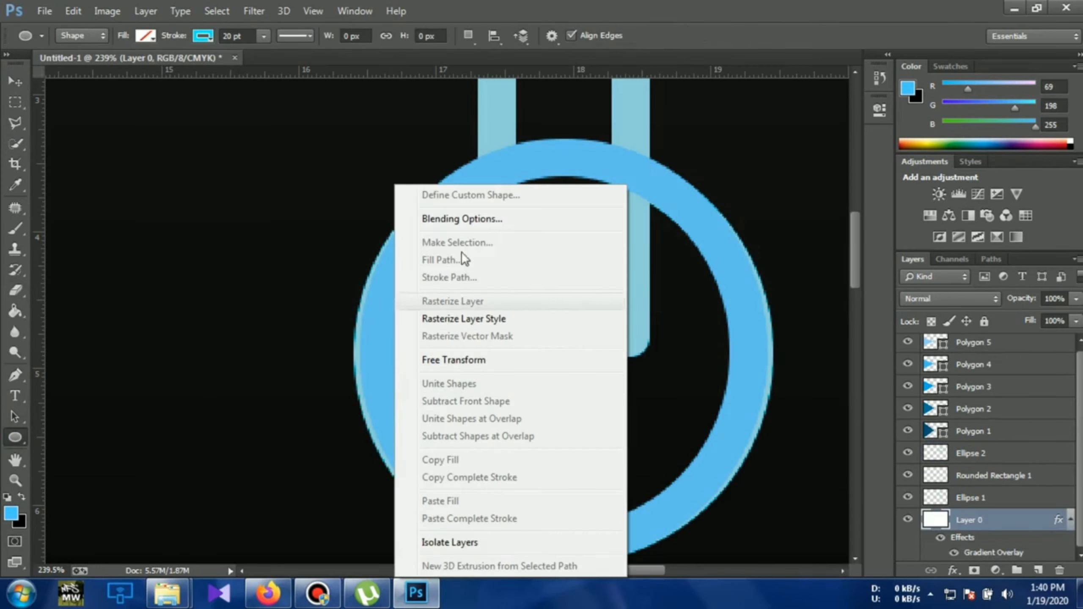
left_click(15, 480)
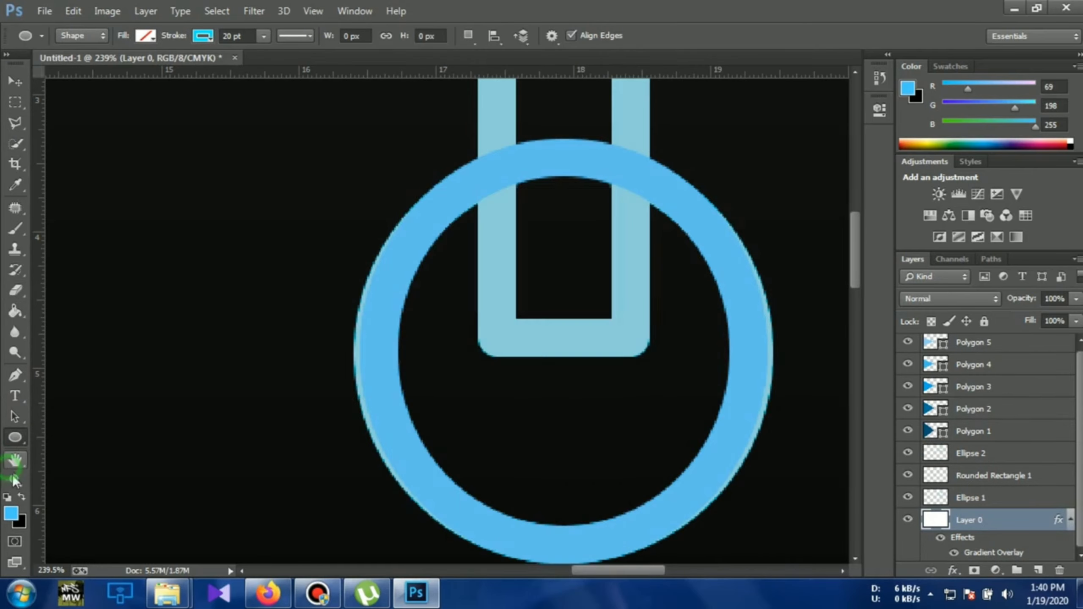
right_click(442, 359)
left_click(448, 358)
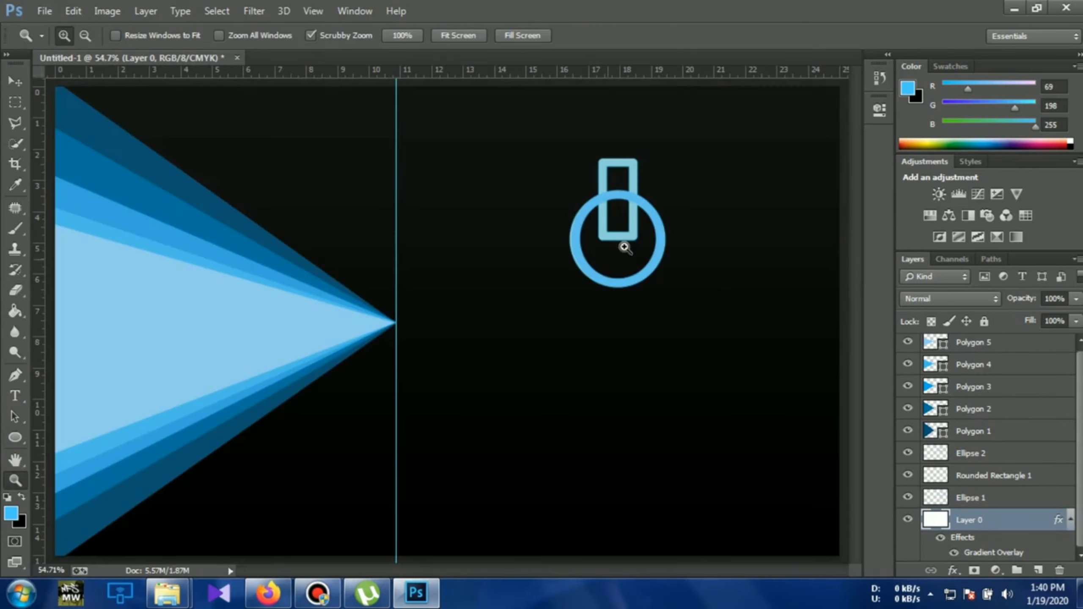
- Choose the Rectangle tool and set its fill to a solid bright cyan-blue
left_click_drag(636, 211, 709, 245)
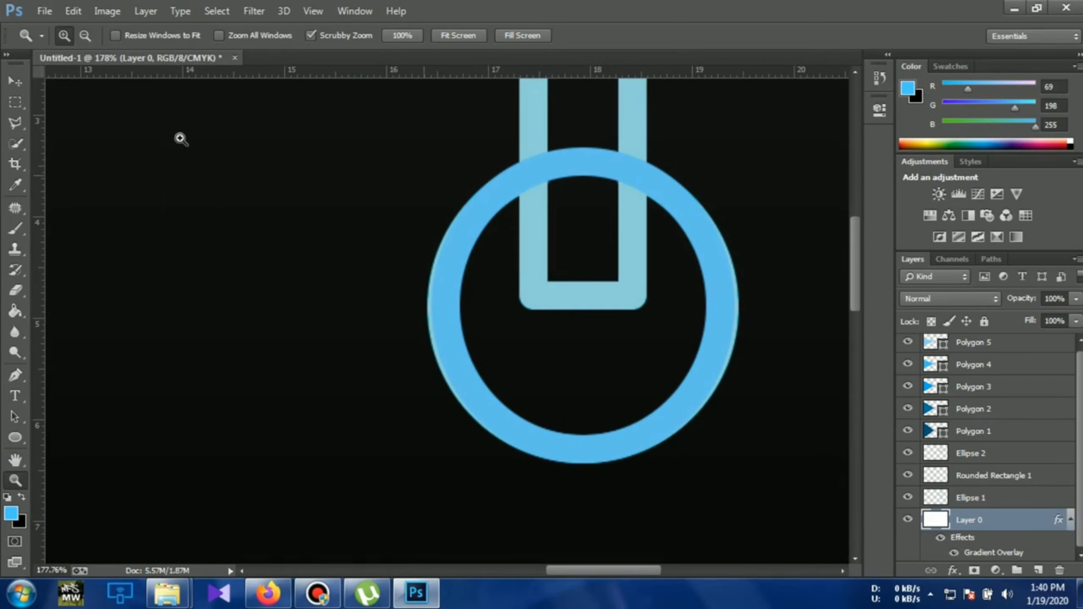
left_click(15, 438)
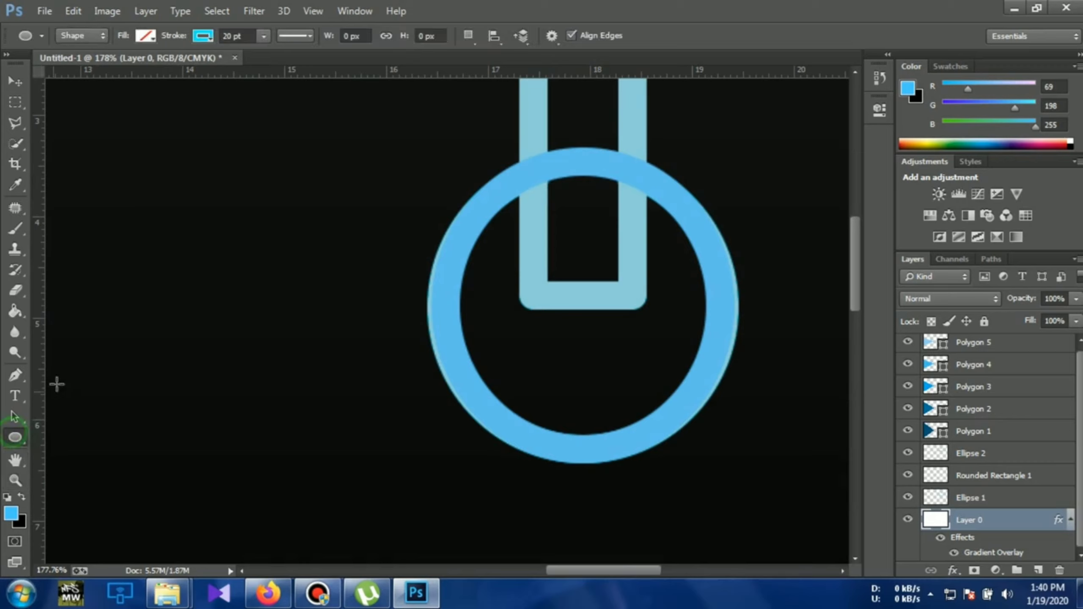
right_click(24, 434)
left_click(63, 437)
left_click(145, 36)
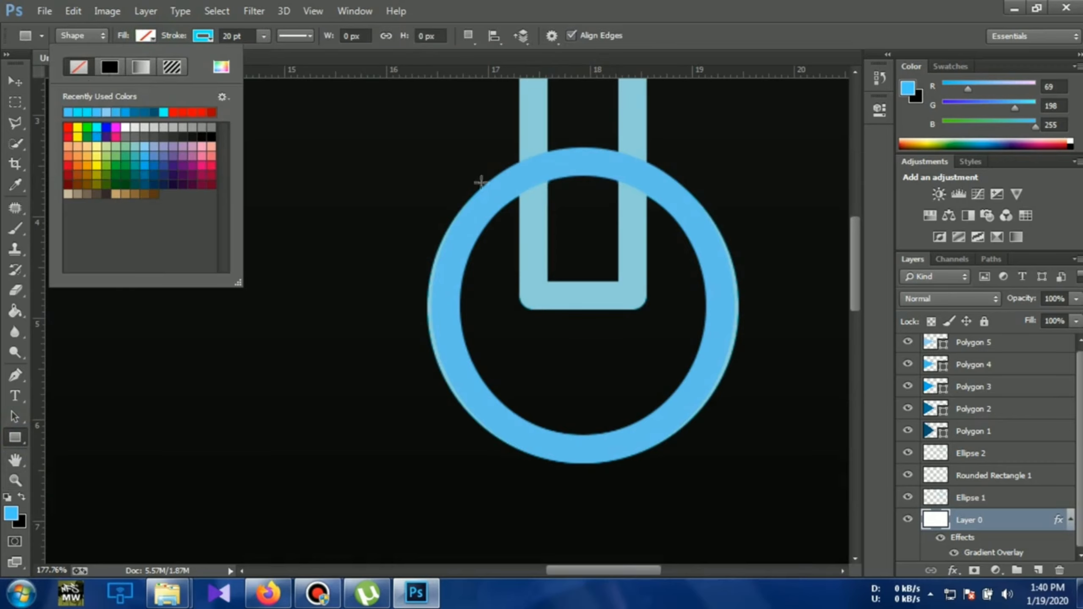
left_click(223, 68)
left_click(537, 102)
left_click(860, 166)
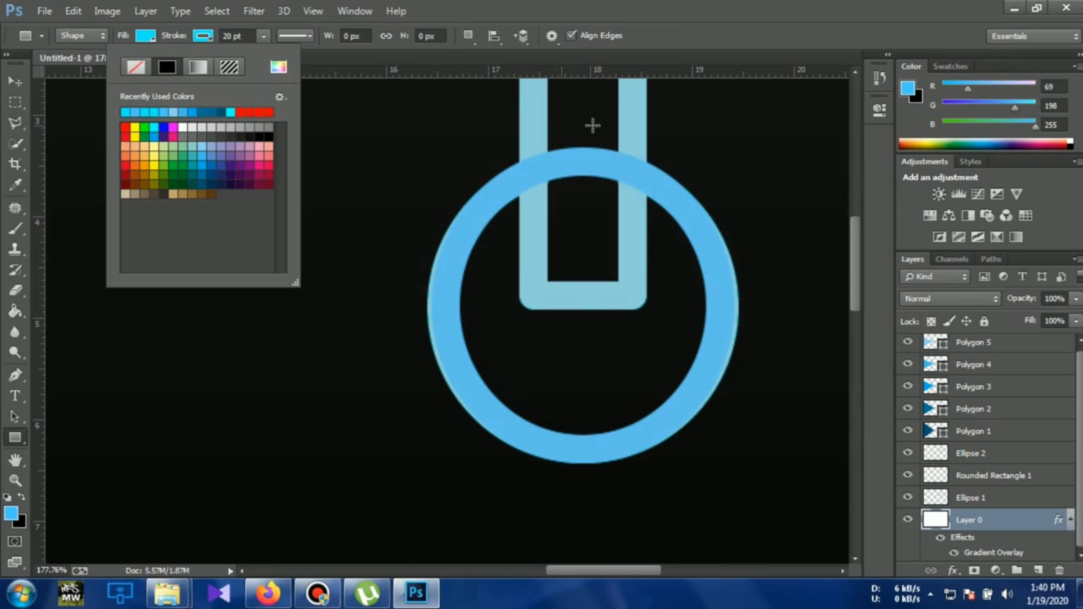
- Draw a rectangle about 20 by 68 px where the rounded rectangle's right side crosses the circle, and move its layer above Ellipse 2
left_click(619, 112)
left_click_drag(619, 114, 647, 208)
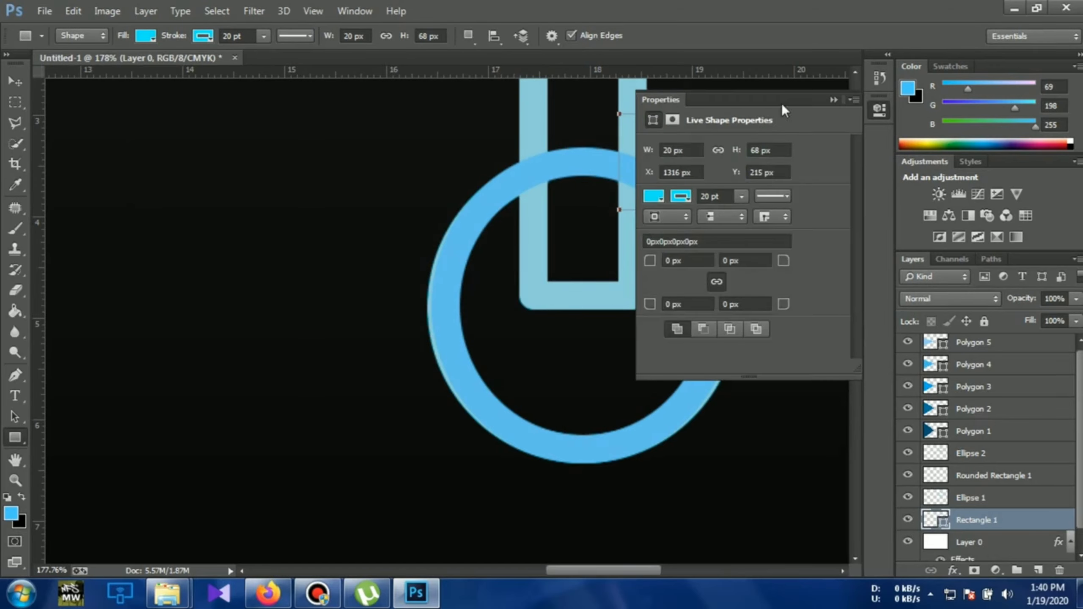
left_click(832, 99)
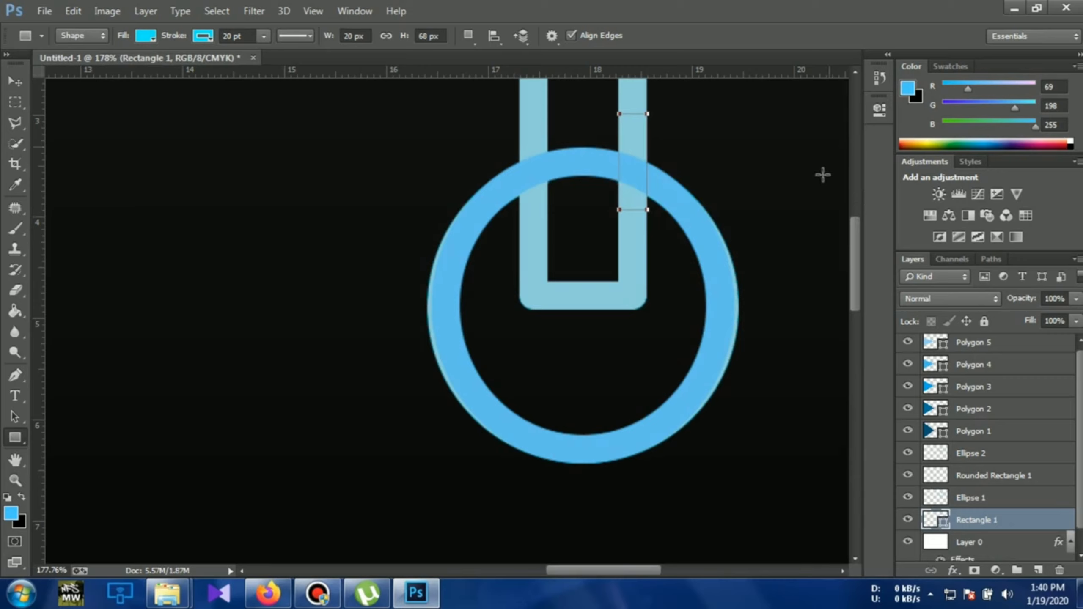
left_click_drag(984, 520, 967, 476)
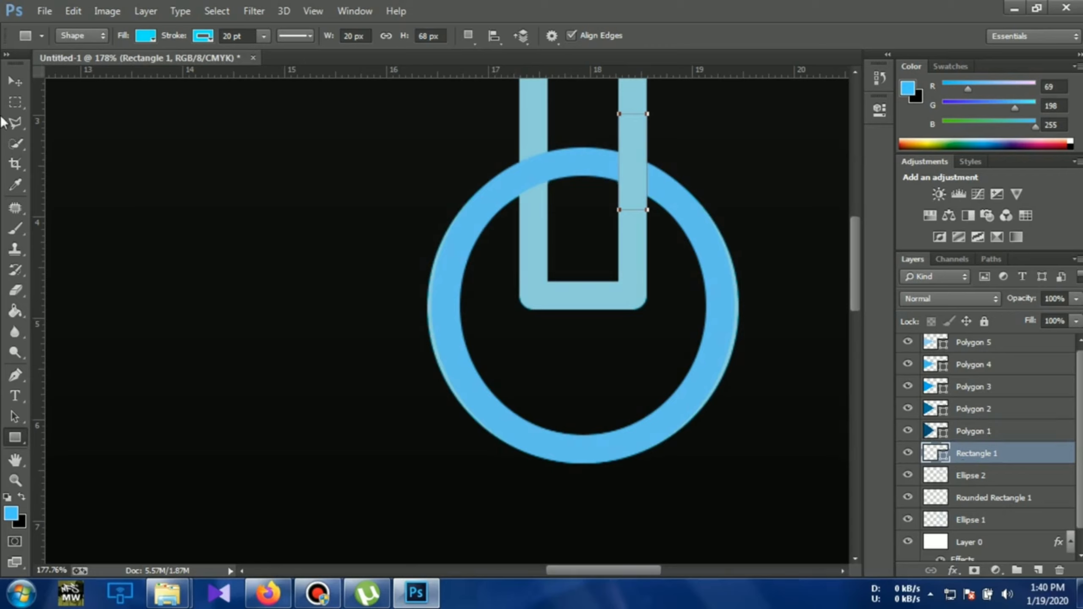
left_click(15, 81)
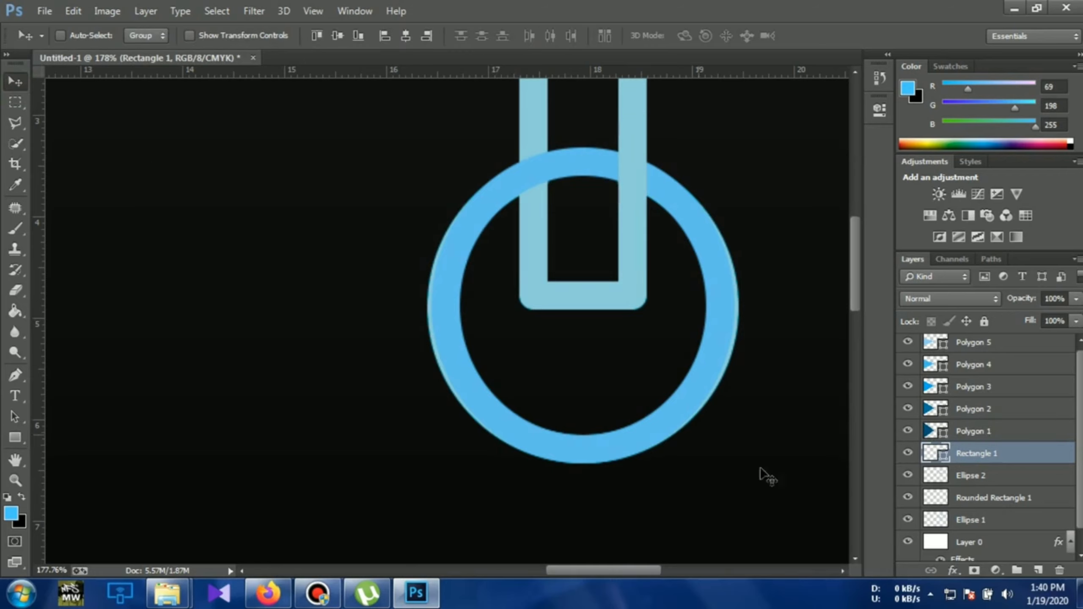
left_click(13, 105)
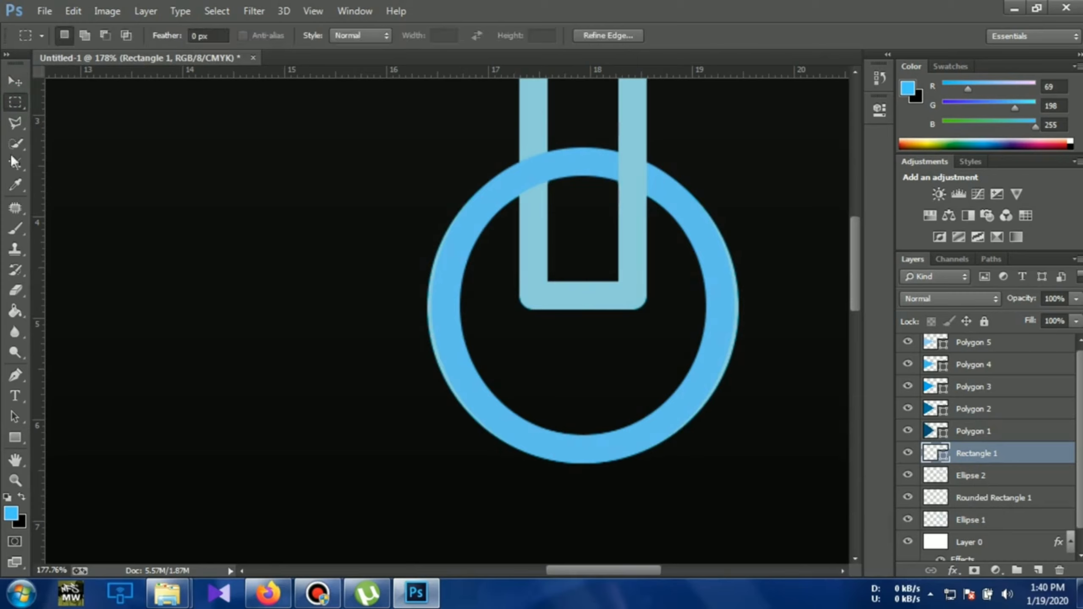
- Choose the Type tool and set the foreground color to the blue 00a8ec sampled from the layered triangles
left_click(14, 480)
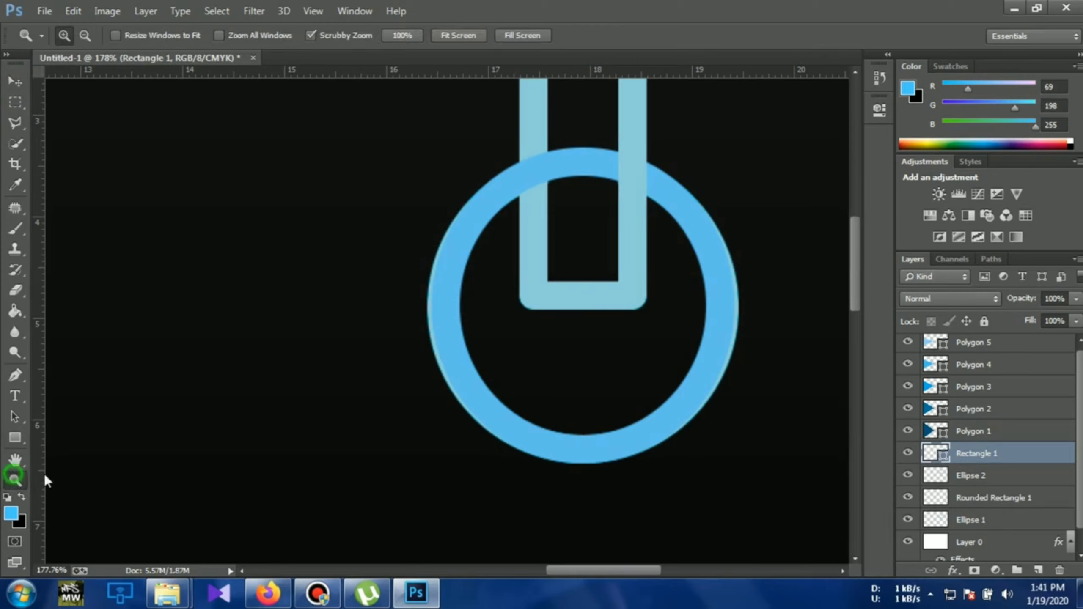
right_click(509, 244)
left_click(544, 254)
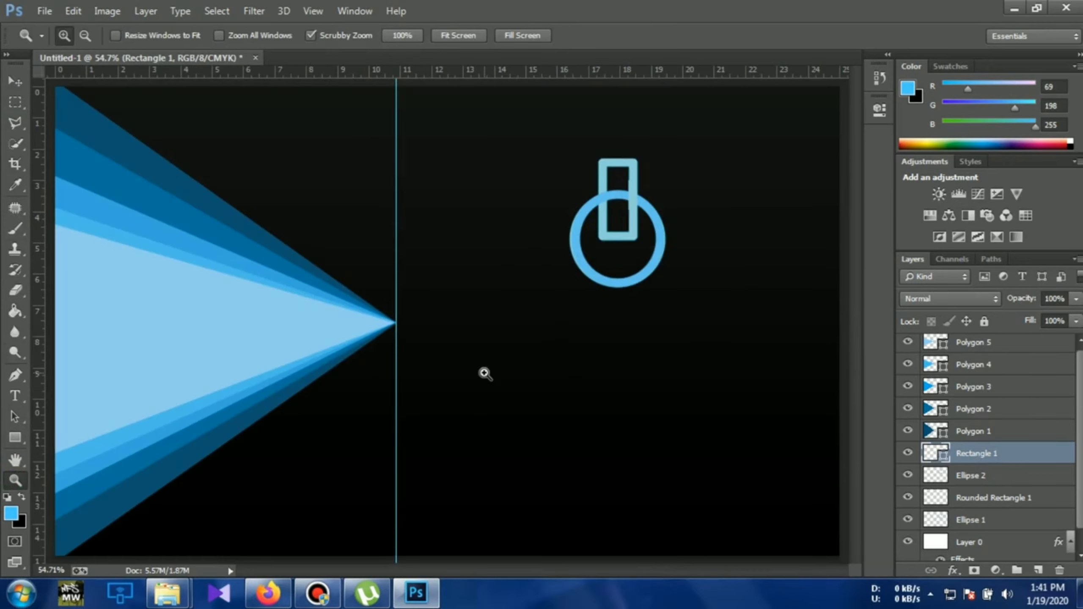
left_click(11, 514)
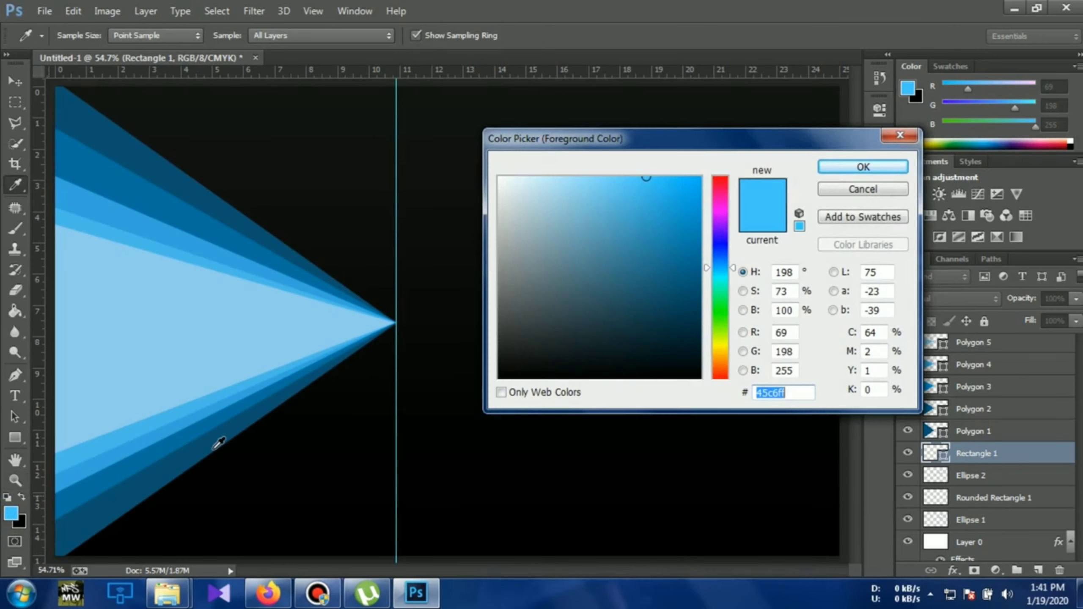
left_click(887, 165)
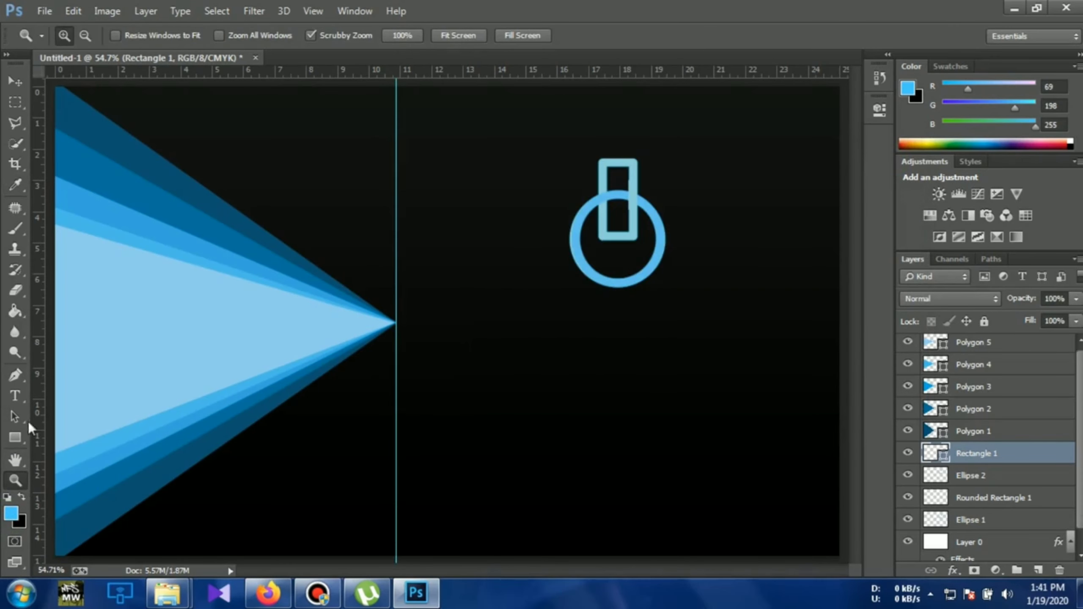
left_click(11, 402)
left_click(11, 513)
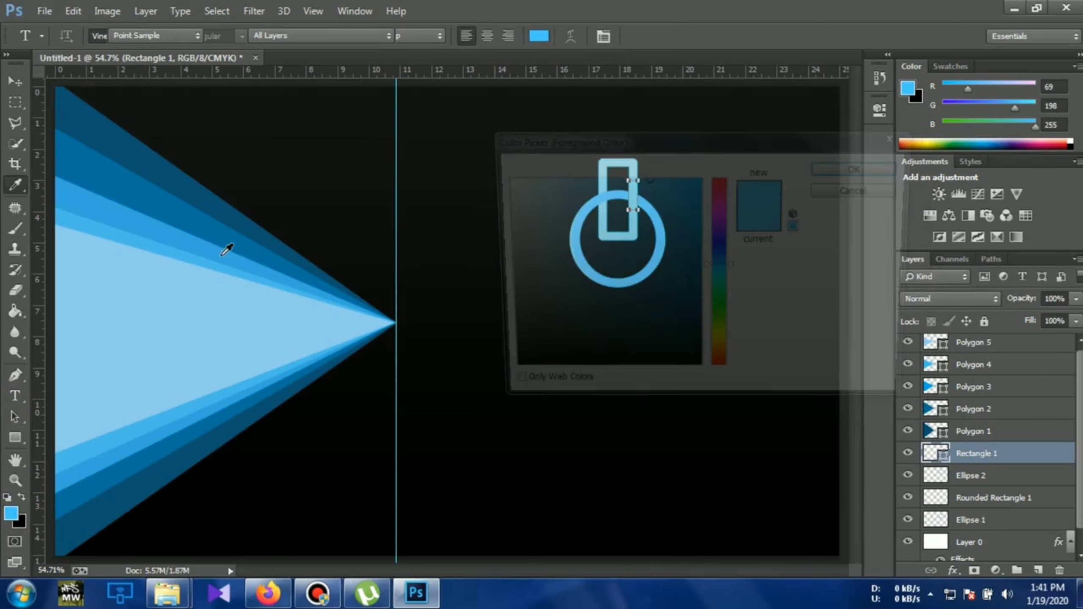
left_click(223, 252)
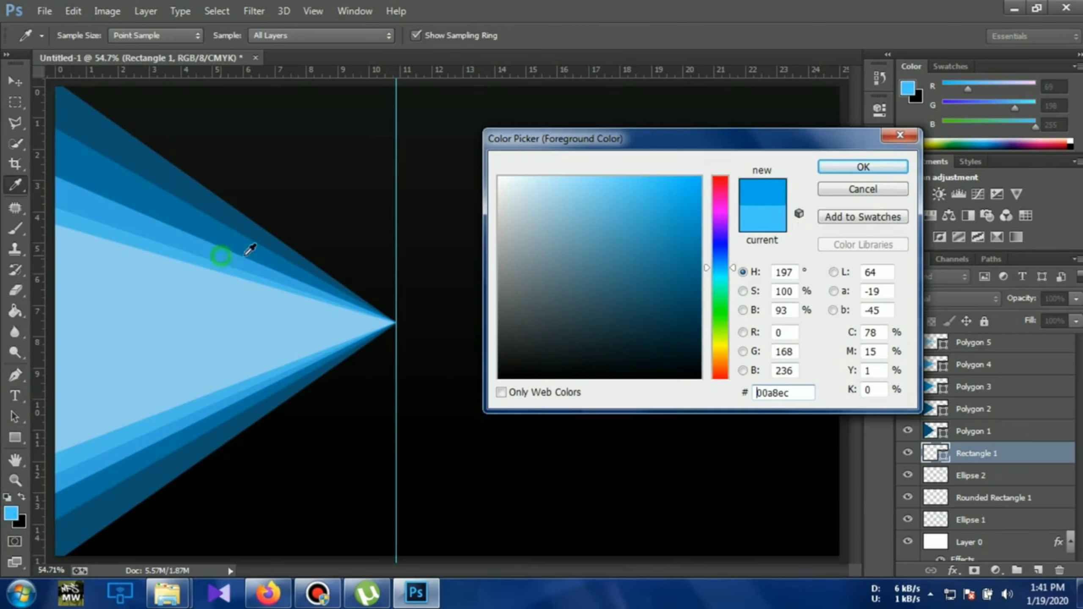
left_click(854, 173)
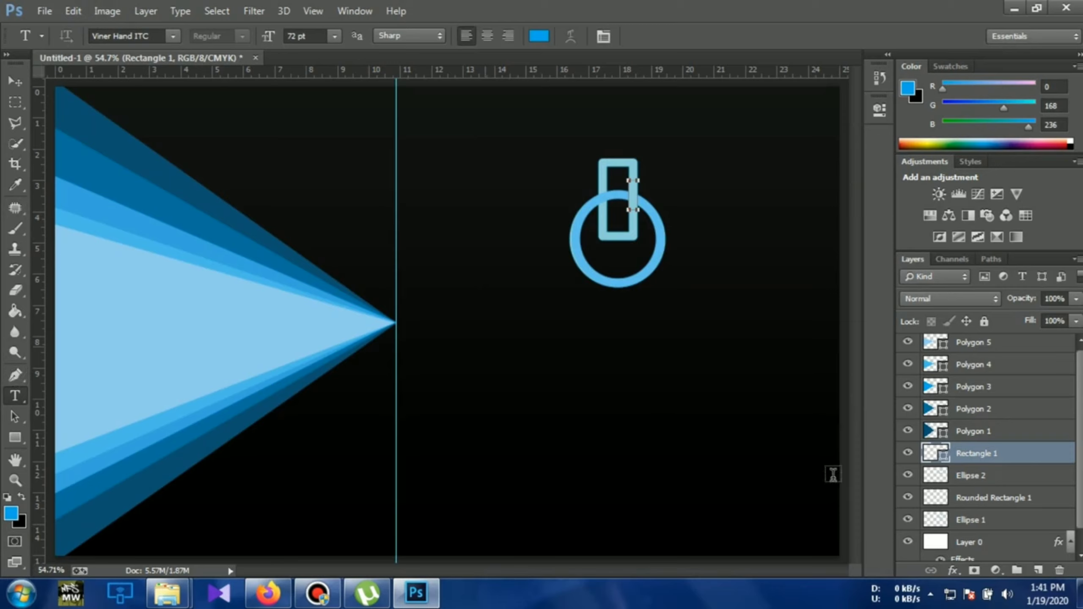
- Create a wide text box below the icon and set its font to Poiret One
left_click_drag(485, 346, 829, 465)
left_click_drag(843, 426, 848, 426)
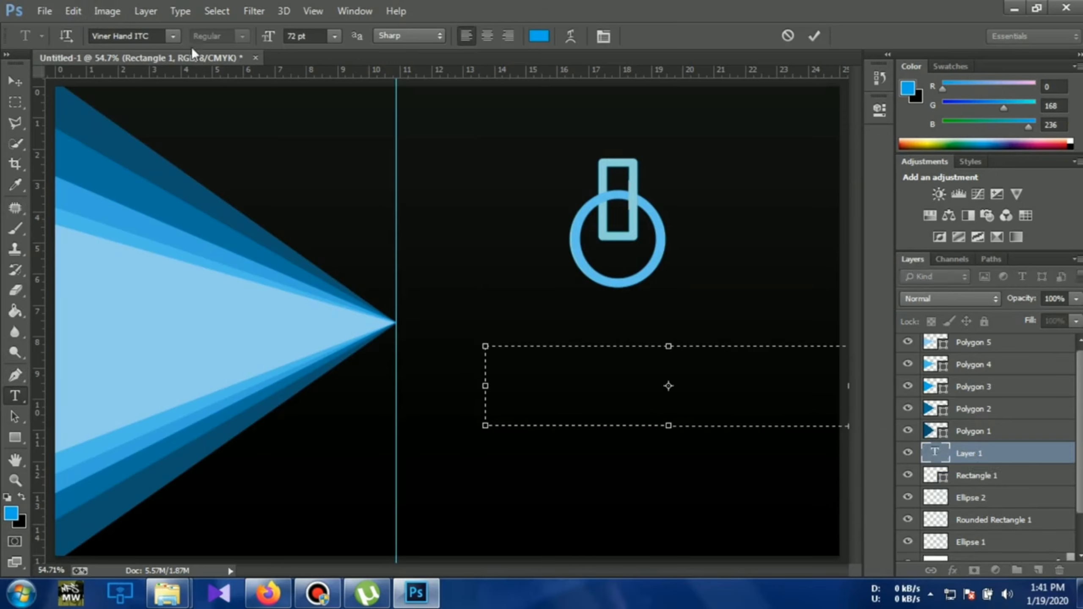
left_click(172, 36)
scroll(202, 224, "up", 1)
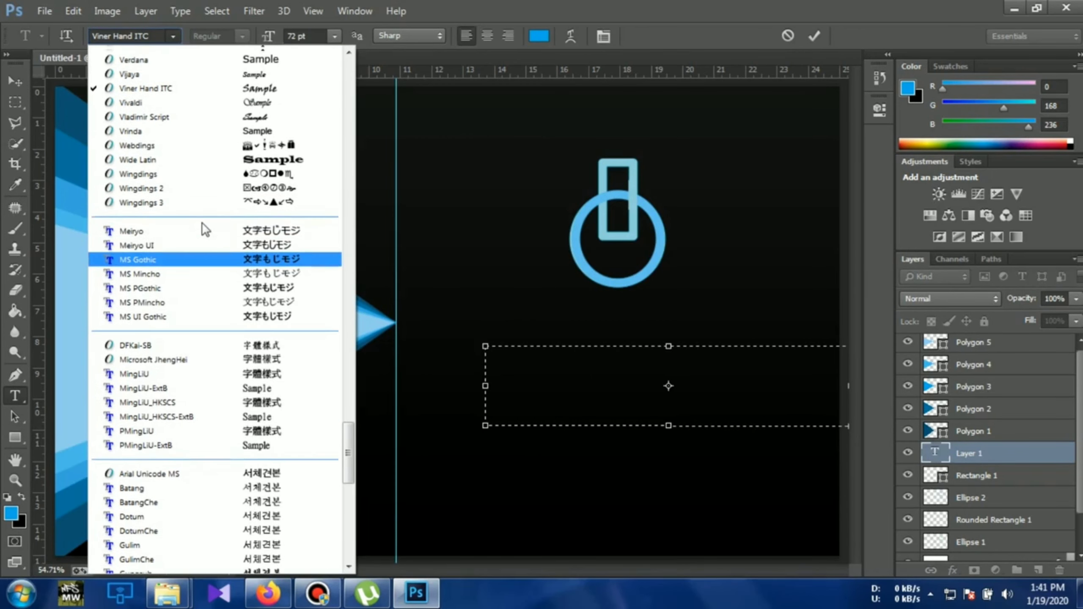
scroll(203, 223, "up", 9)
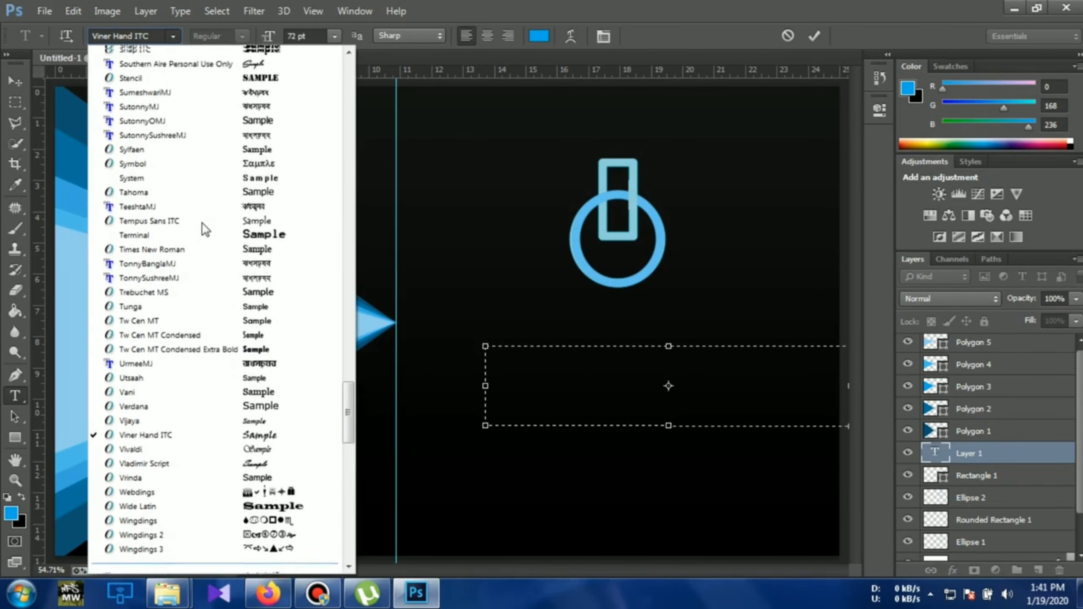
scroll(202, 224, "up", 20)
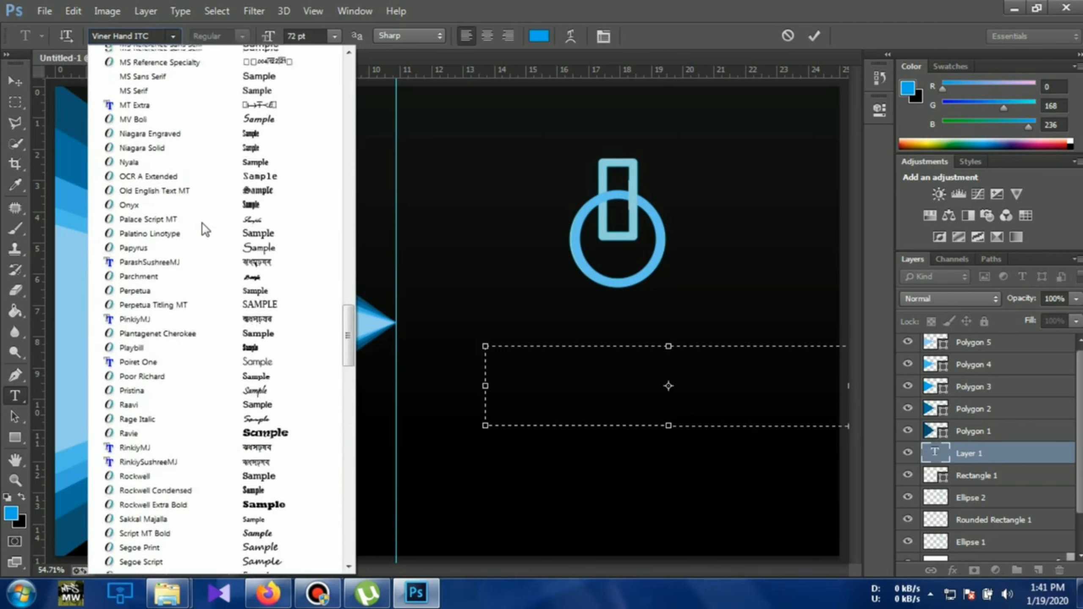
scroll(203, 224, "down", 3)
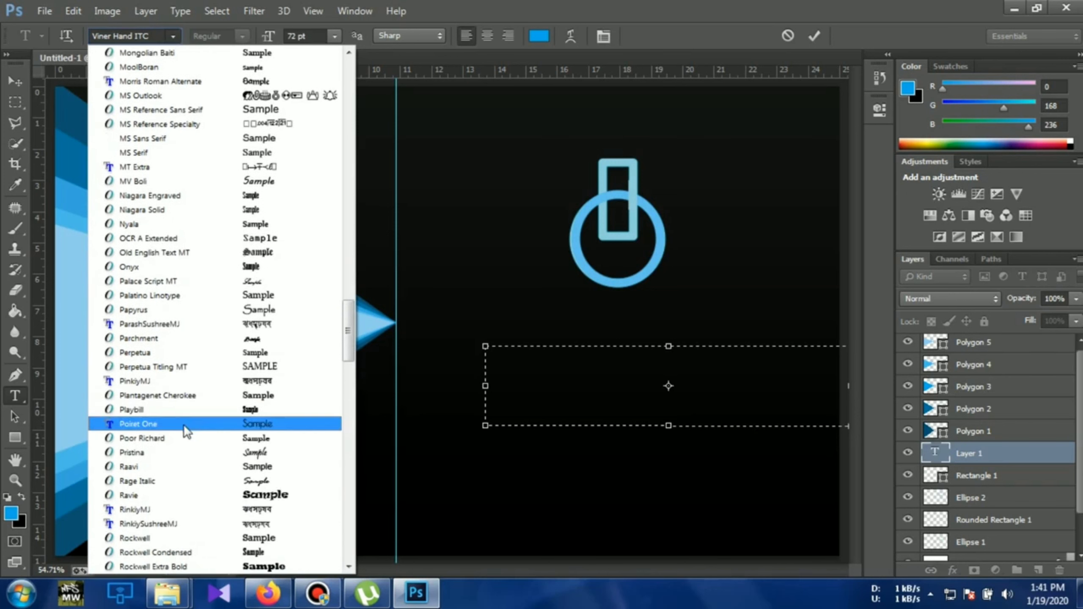
left_click(201, 424)
- Enter the text "NEONIC SB" in the text box and move it roughly beneath the icon
left_click(524, 374)
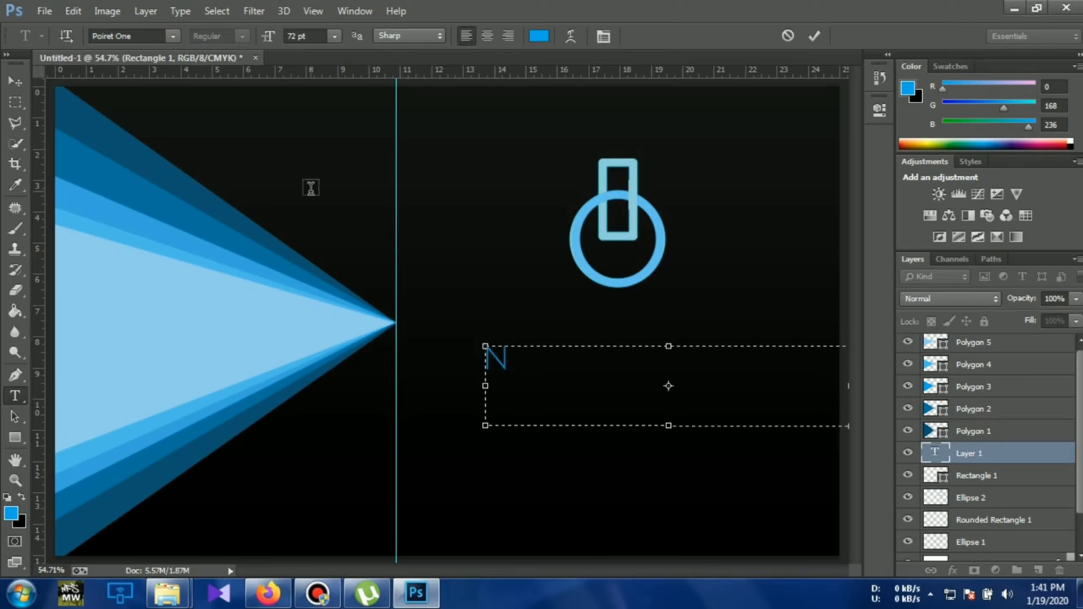
type("NEONIC")
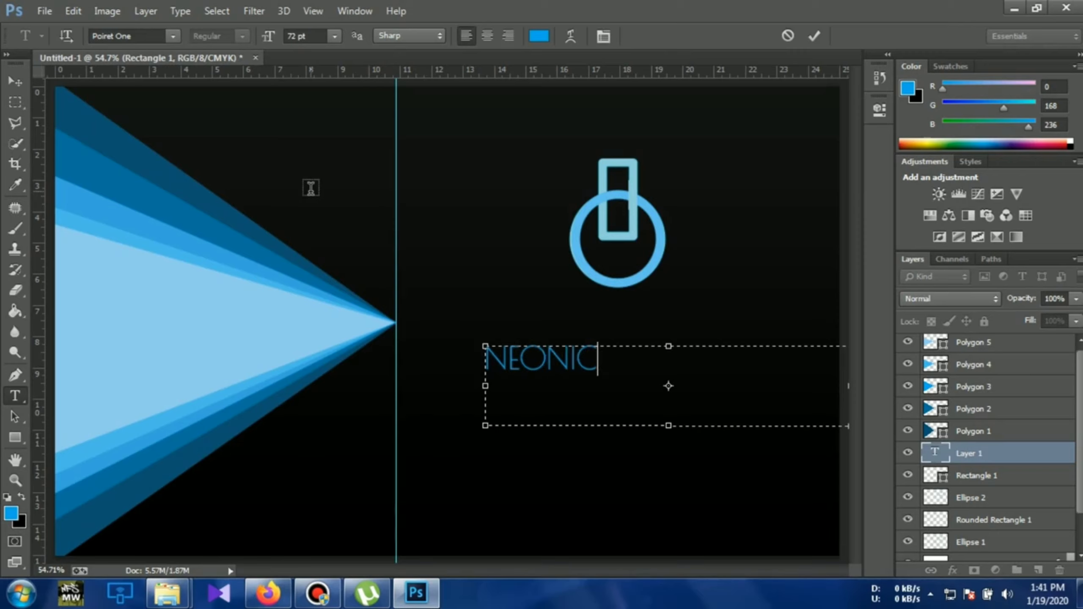
type(" SB")
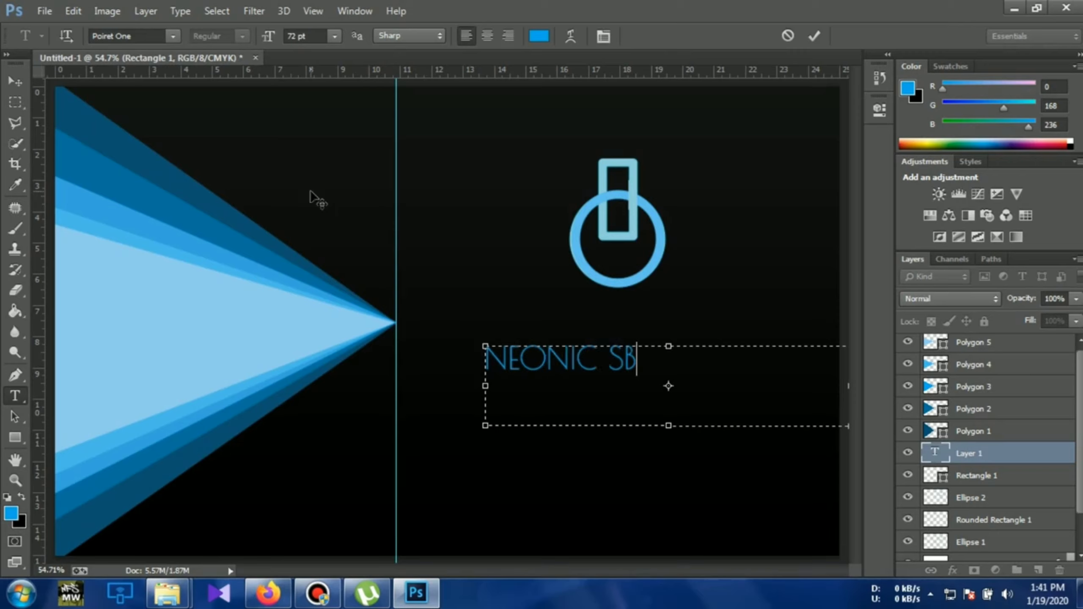
left_click(13, 82)
left_click_drag(566, 361, 605, 378)
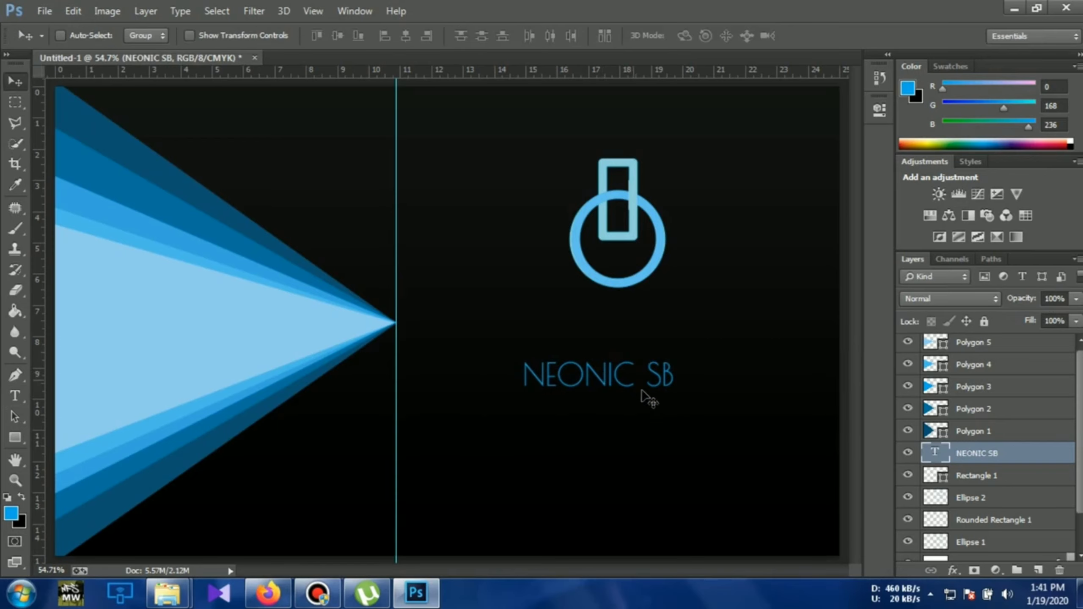
- Scale the NEONIC SB text proportionally to about 163% and reposition it beneath the icon
key("ctrl+t")
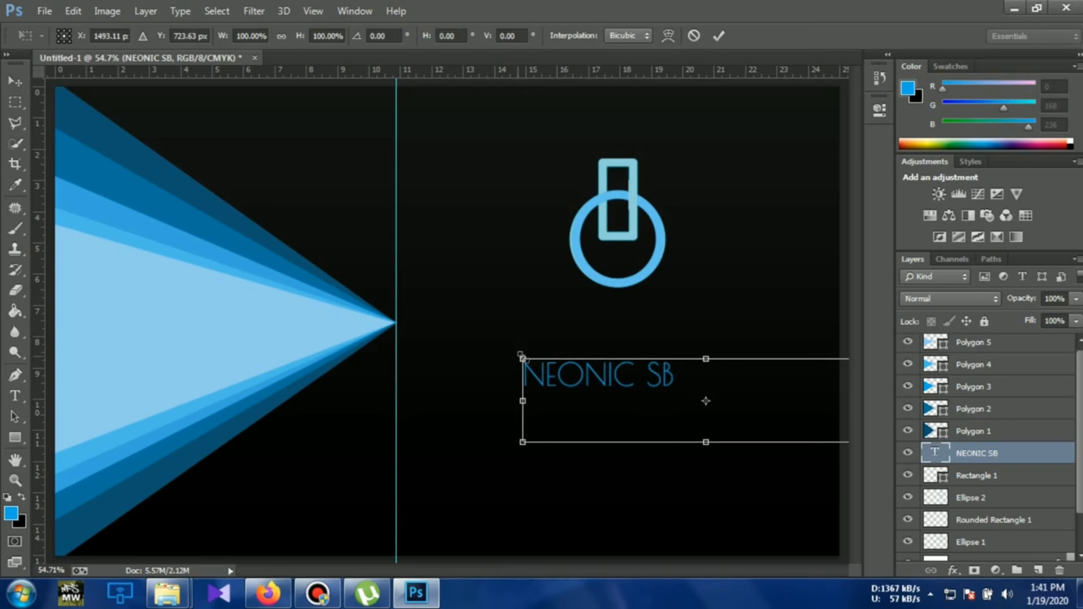
left_click_drag(522, 355, 403, 299)
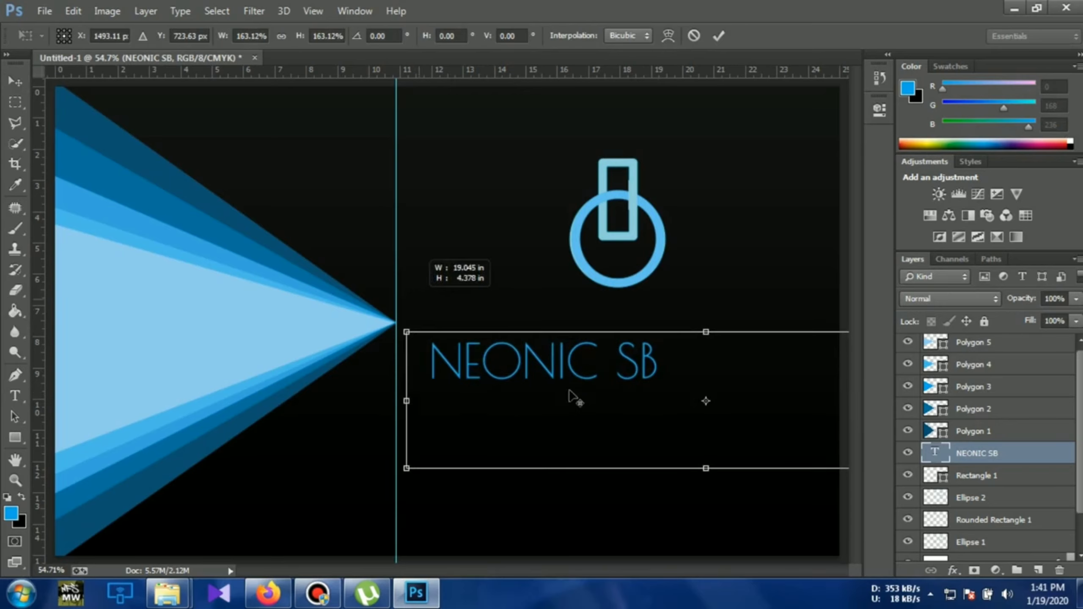
left_click_drag(619, 386, 685, 399)
key("Return")
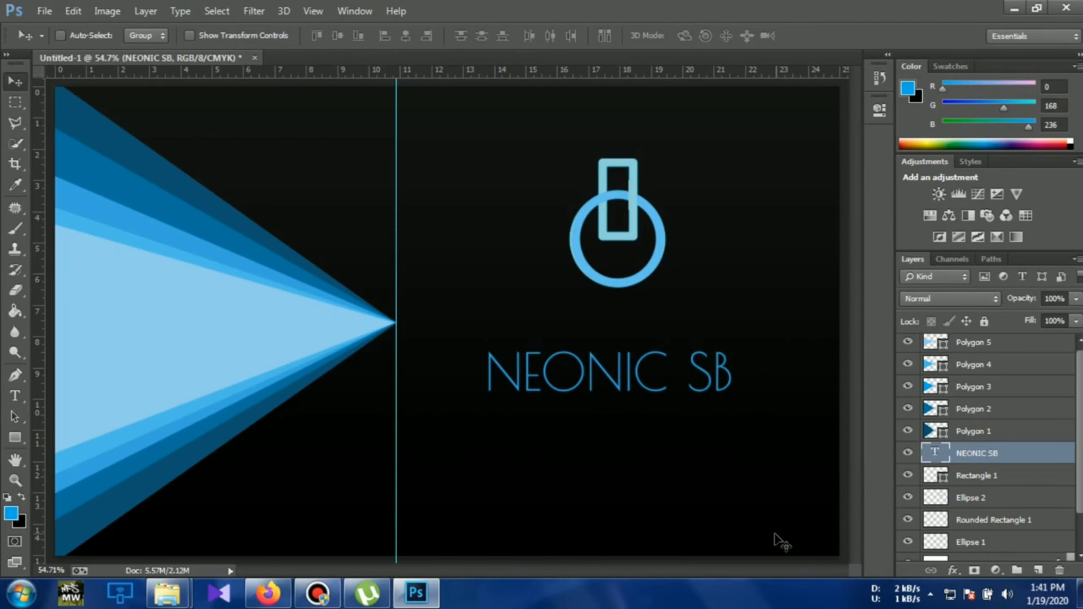
- Nudge the NEONIC SB text upward and slightly right to sit closer beneath the icon
key("Up")
key("Up")
key("Up")
key("Up")
key("Up")
key("Up")
key("Up")
key("Right")
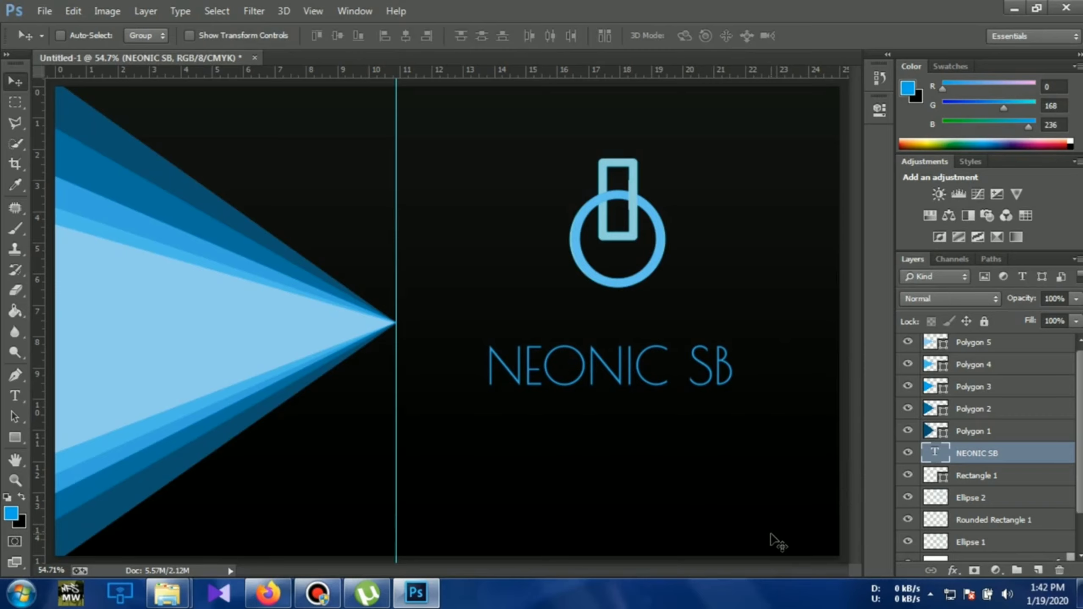
key("Right")
key("Up")
key("Right")
key("Right")
key("Up")
key("Up")
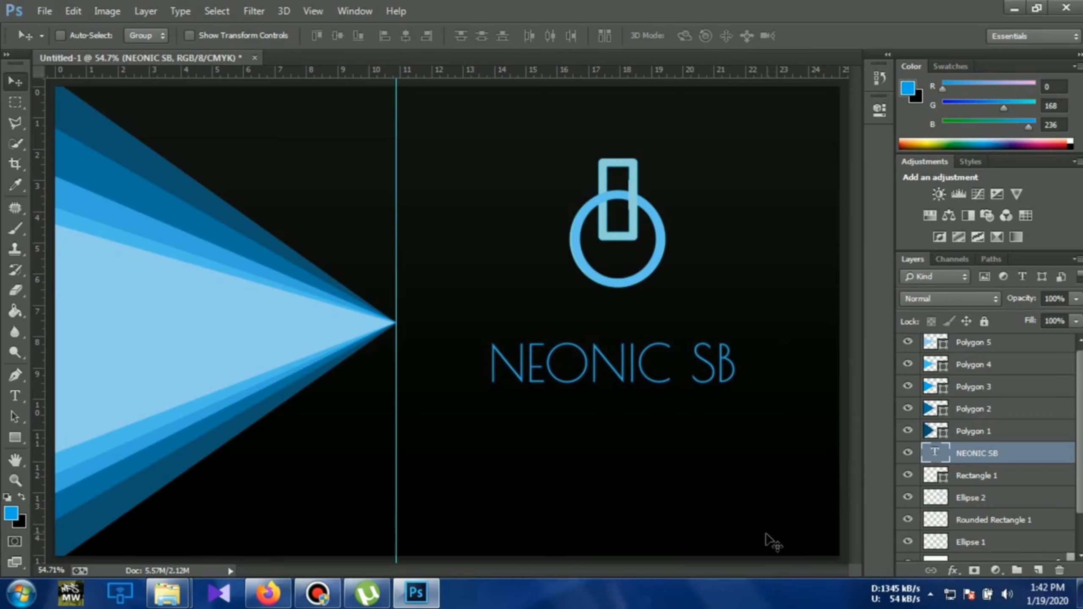
key("Up")
key("Up")
key("Right")
key("Up")
key("Up")
key("Right")
key("Up")
key("Up")
key("Up")
key("Up")
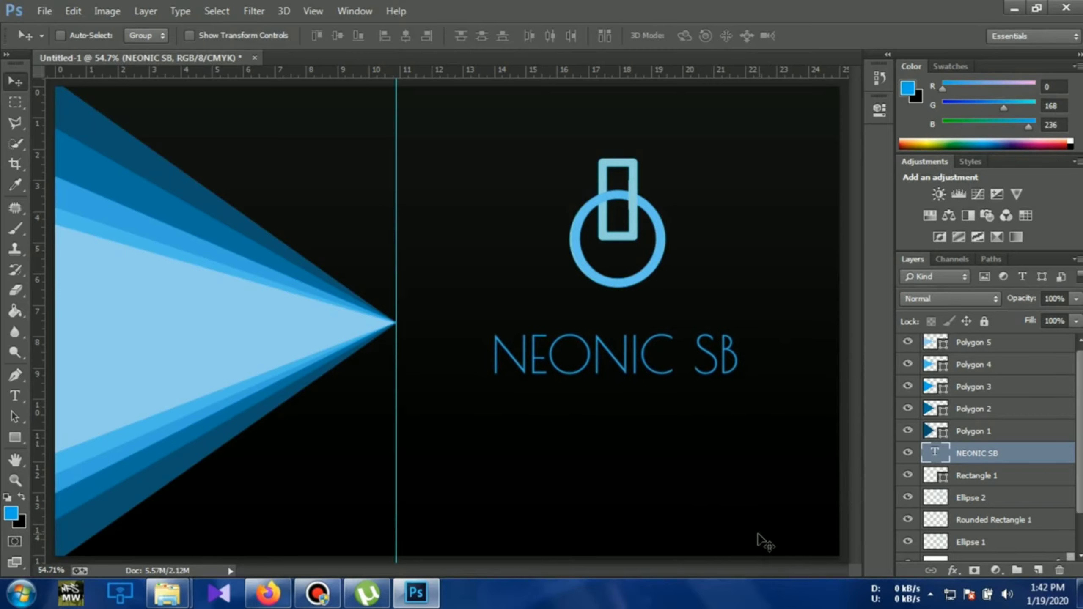
key("Right")
key("Up")
key("Up")
key("Up")
key("Up")
key("Right")
key("Right")
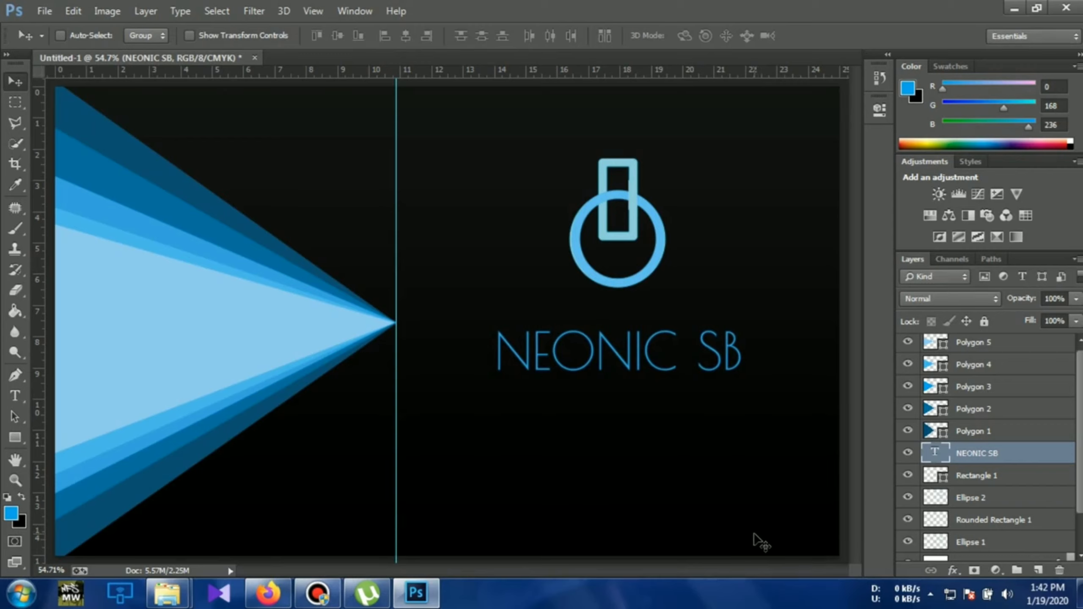
key("Right")
key("Right")
key("Right")
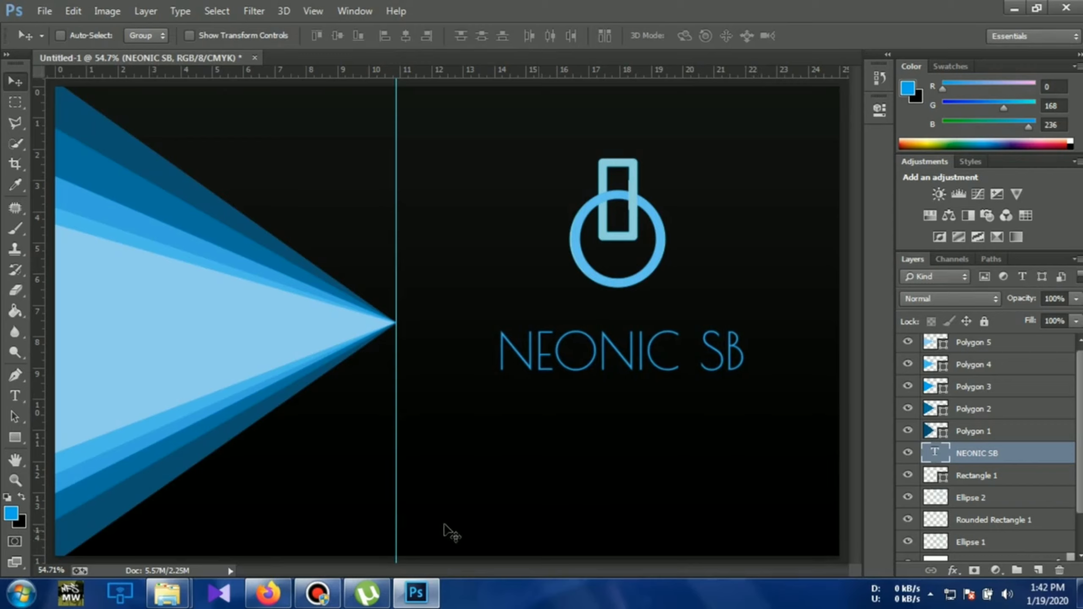
- Save the design as a JPEG named Card and view the saved image enlarged in Picasa Photo Viewer
left_click(43, 17)
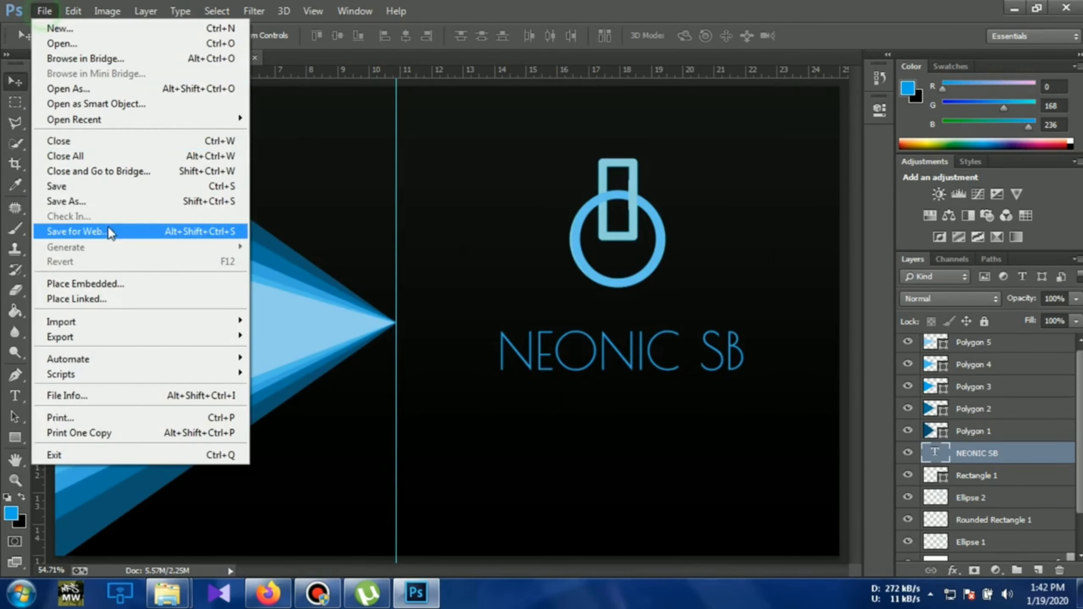
left_click(94, 187)
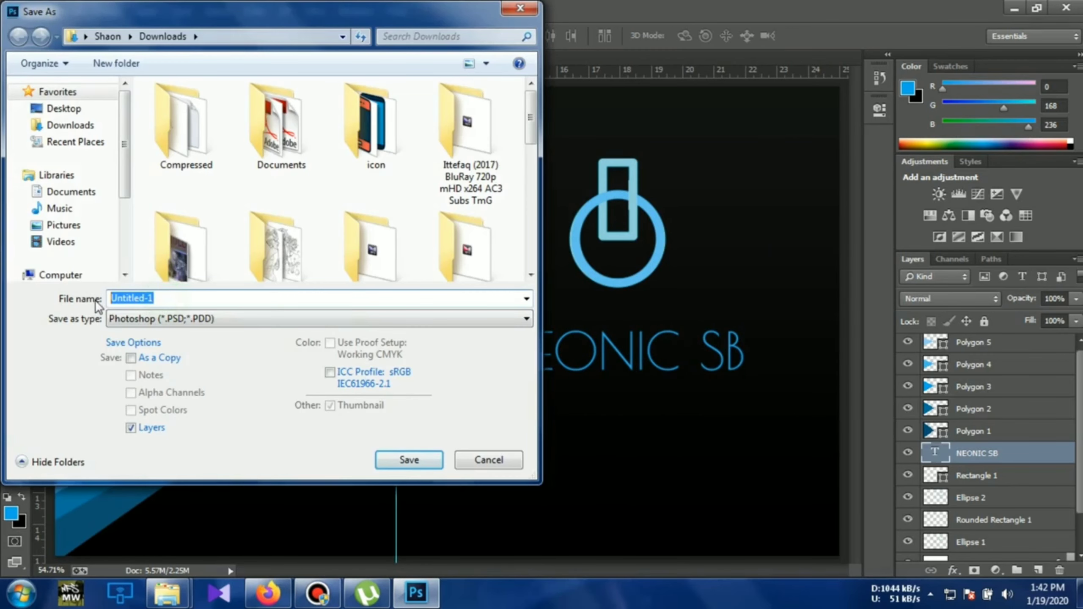
type("C")
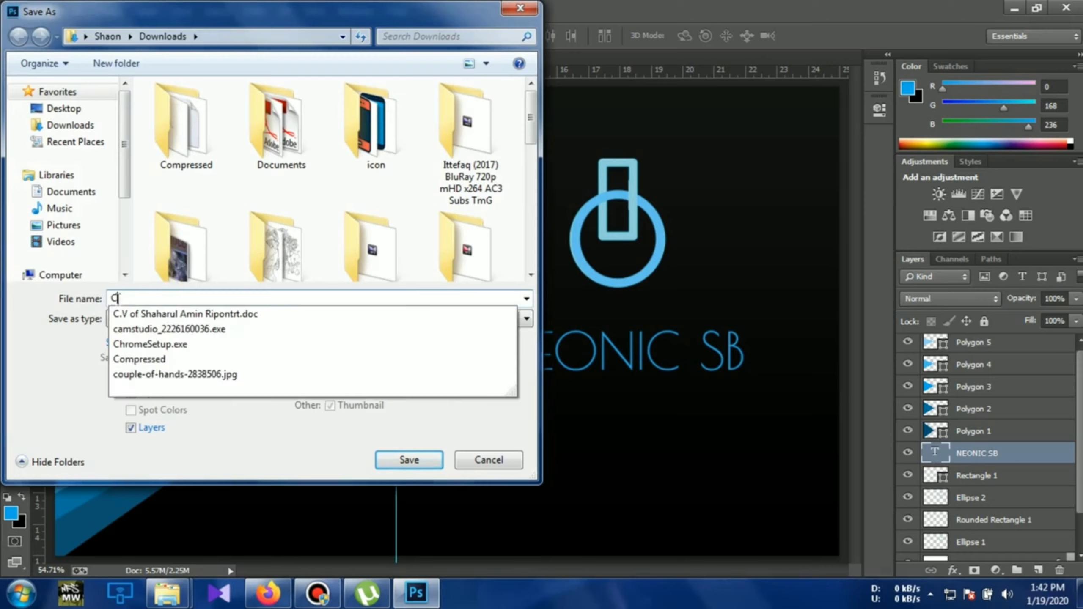
type("ar")
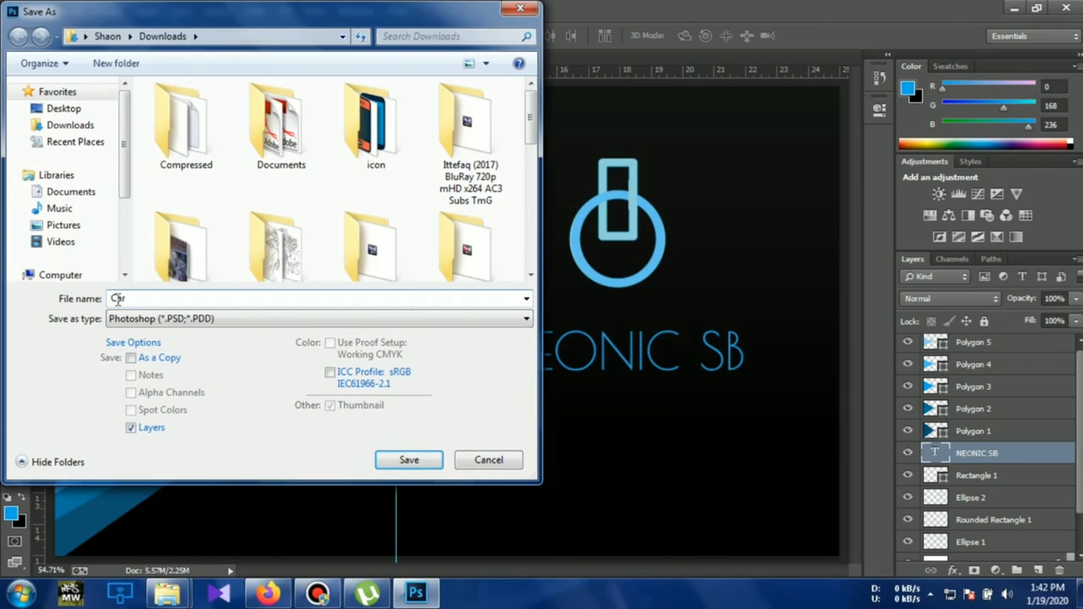
type("d")
left_click(226, 318)
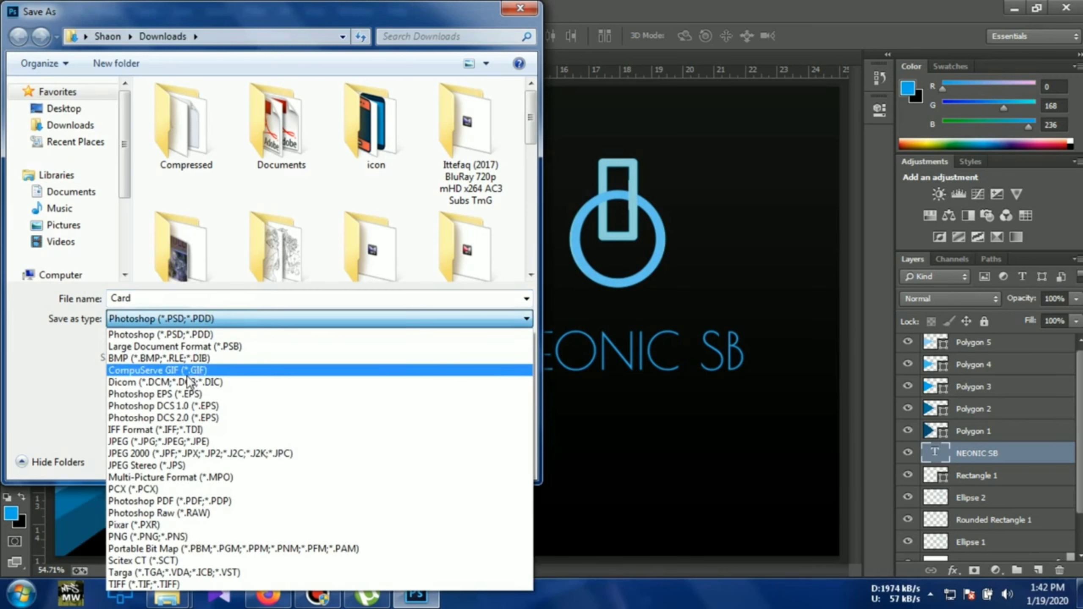
left_click(168, 442)
left_click(408, 461)
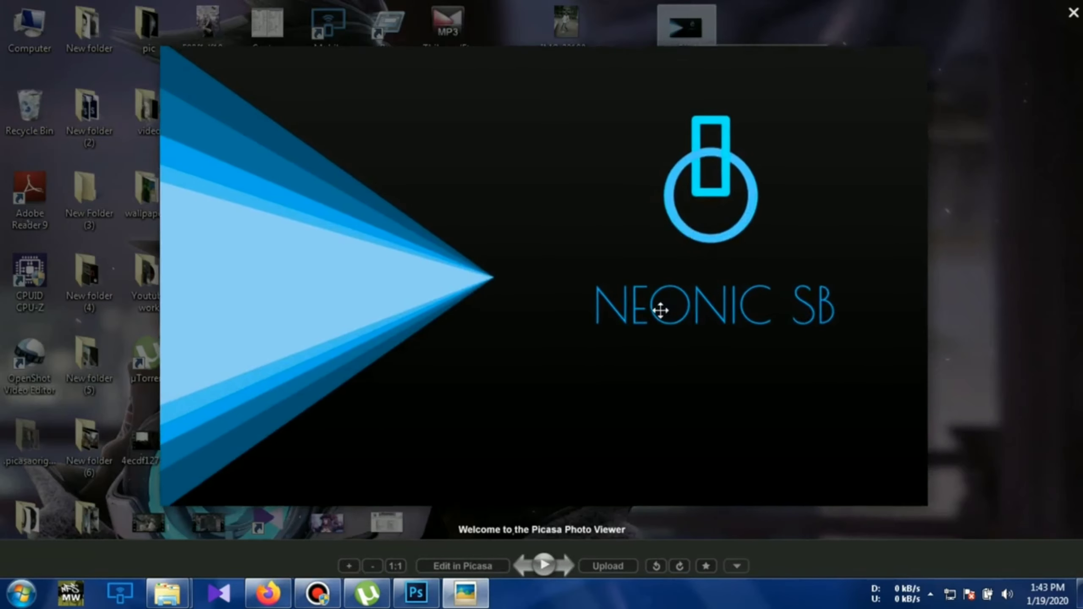
scroll(659, 318, "down", 3)
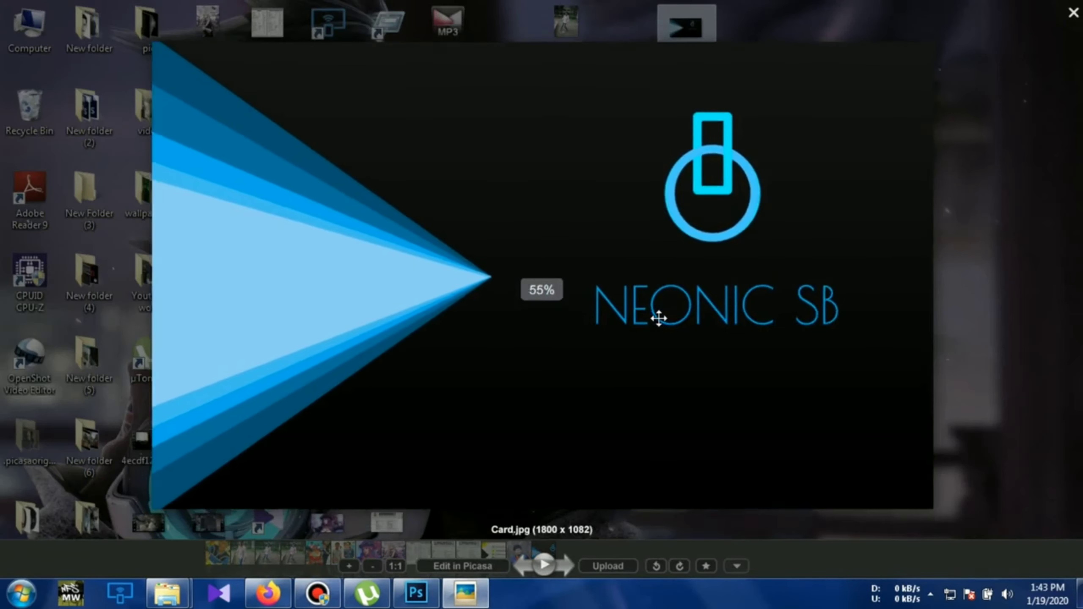